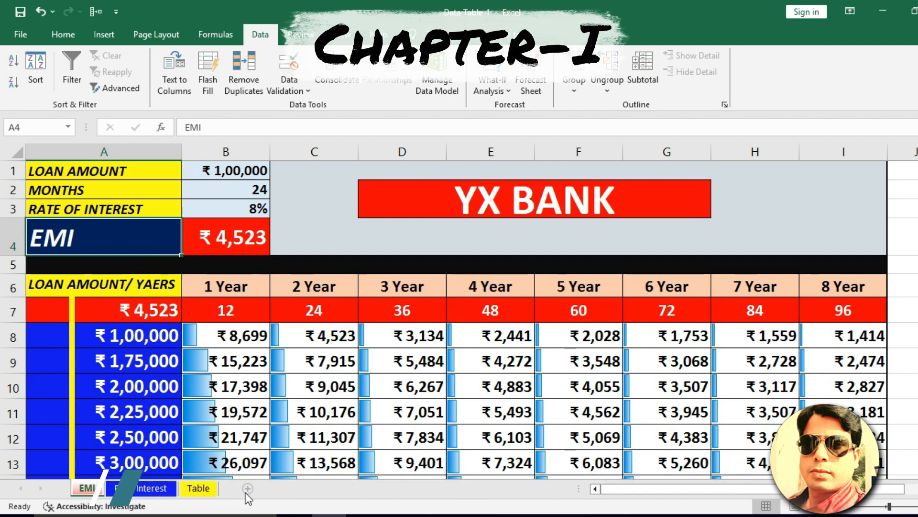
Add a new worksheet and enter LOAN AMOUNT in A1 with 100000 in B1.
left_click(248, 488)
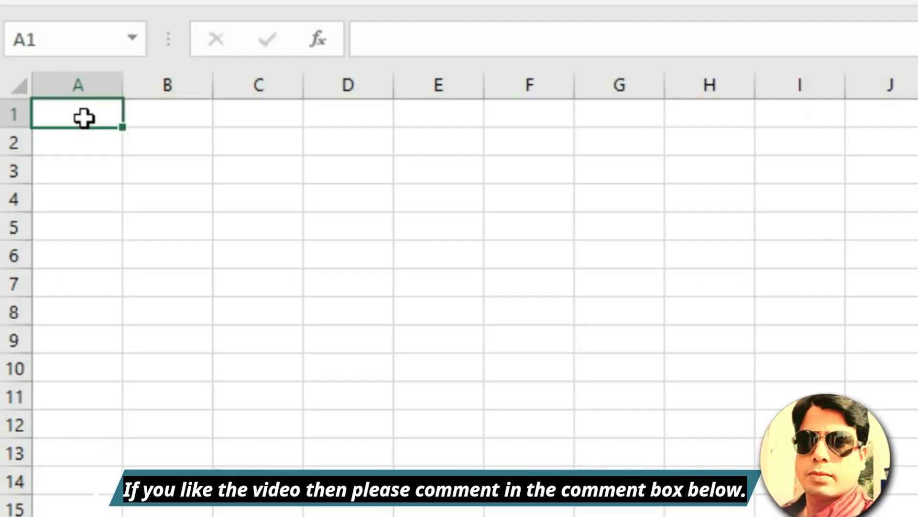
type("LOAN AMOUNT")
key("Tab")
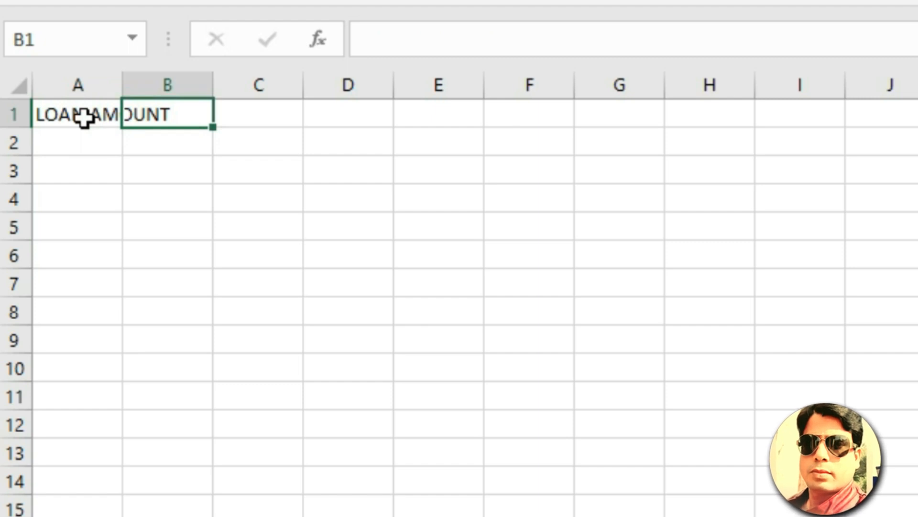
type("100000")
key("Return")
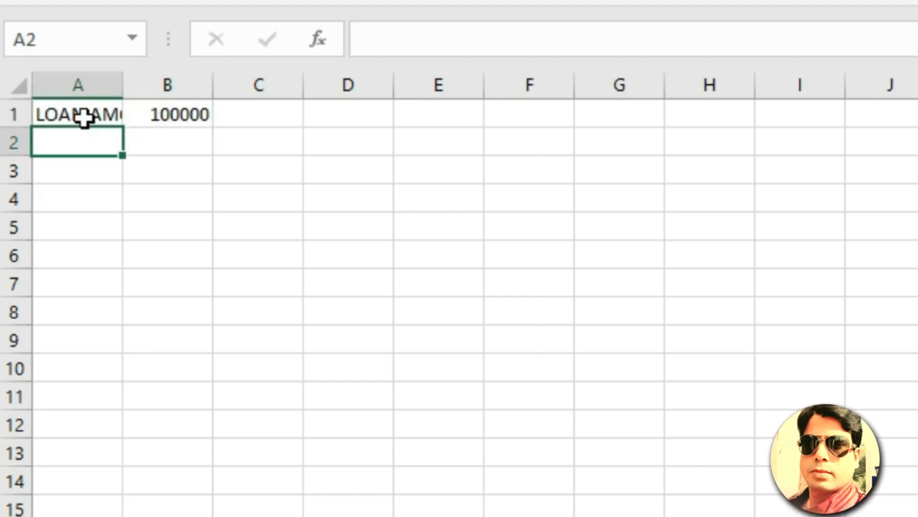
Enter MONTHS with 24 in row 2 and RATE OF INTEREST with 8% in row 3.
type("MONTHS")
key("Tab")
type("24")
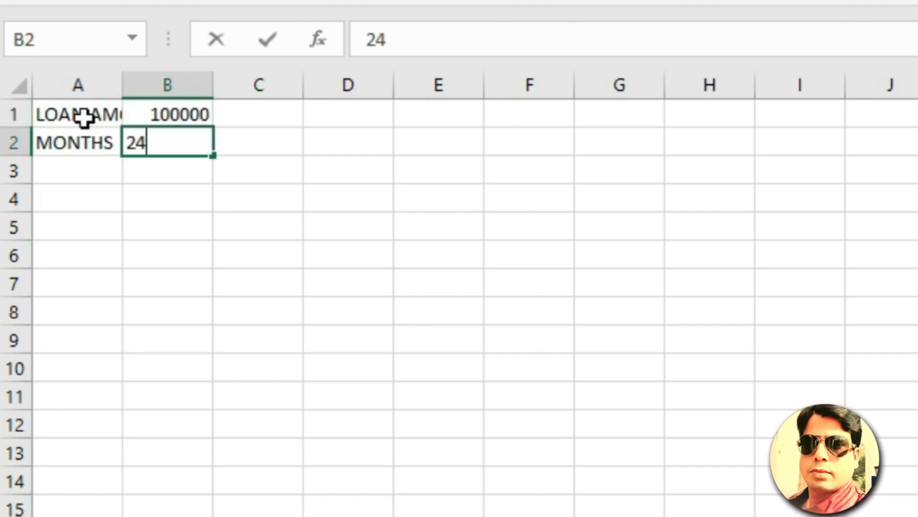
key("Return")
type("RAT")
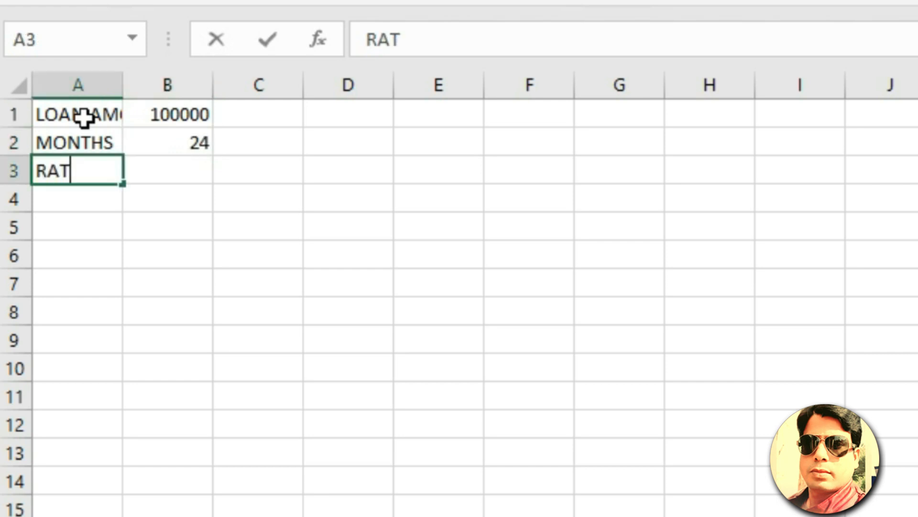
type("E OF INTEREST")
key("Tab")
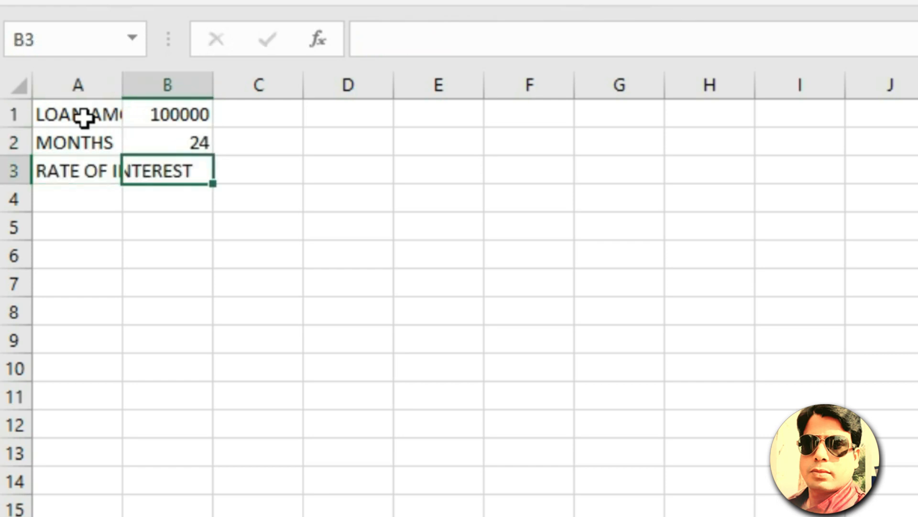
type("8")
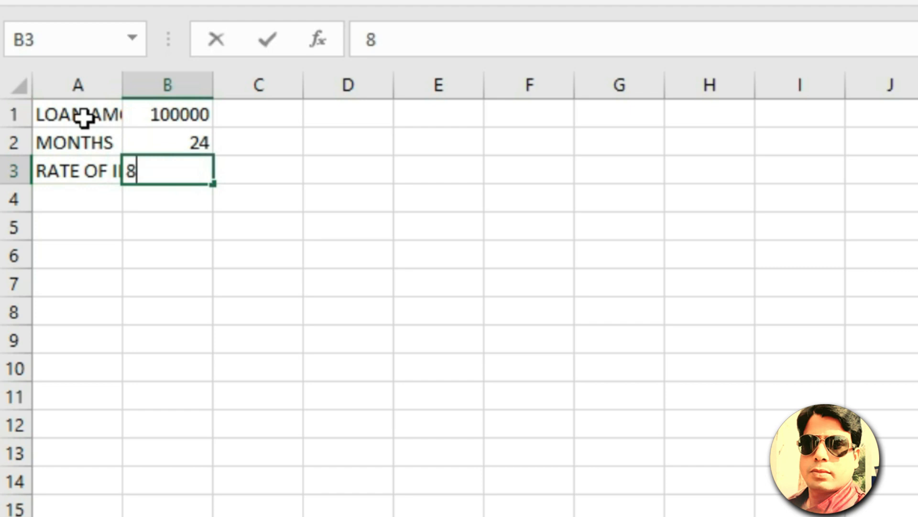
type("%")
left_click(258, 282)
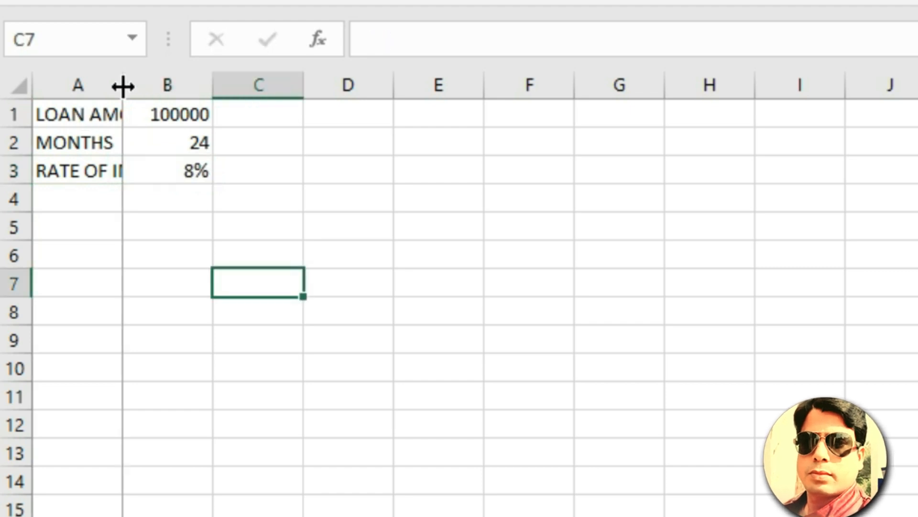
Format A1:B3 as bold with all borders, and widen columns A and B to fit their contents.
left_click_drag(123, 84, 228, 87)
left_click_drag(96, 114, 282, 171)
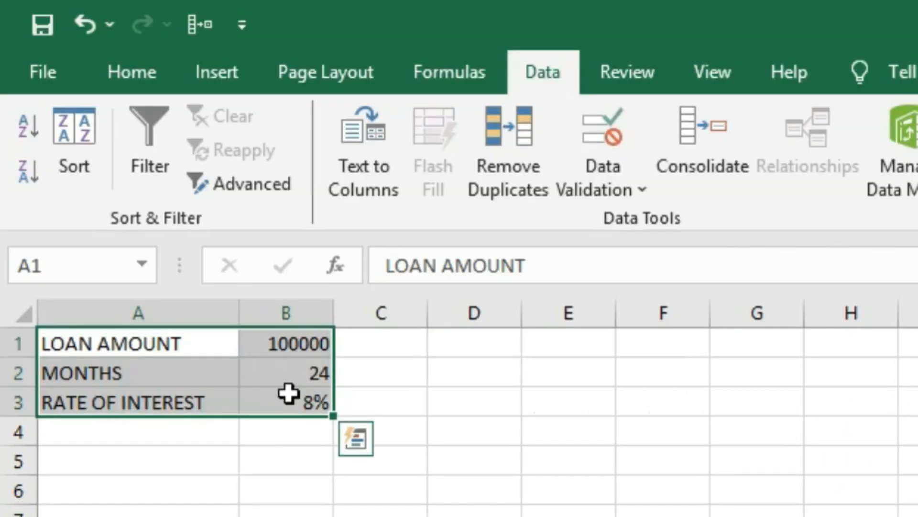
left_click(146, 76)
left_click(173, 176)
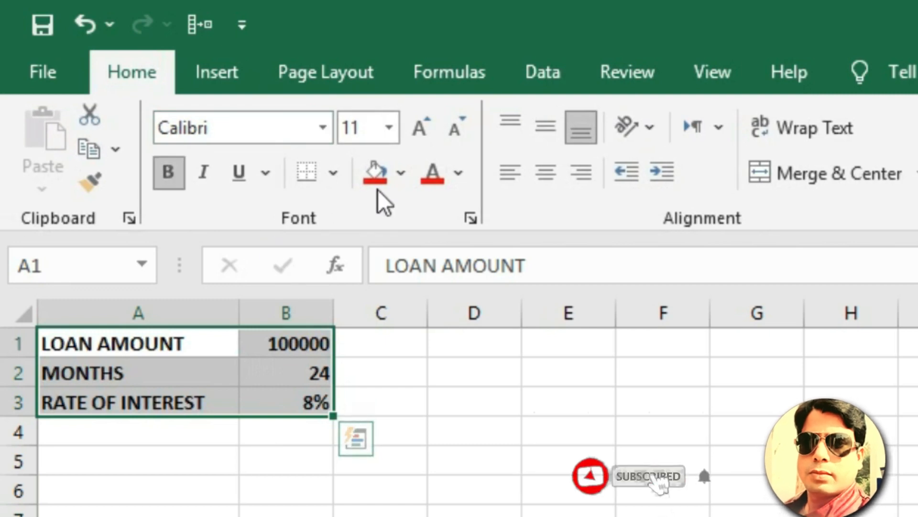
left_click(334, 173)
left_click(382, 426)
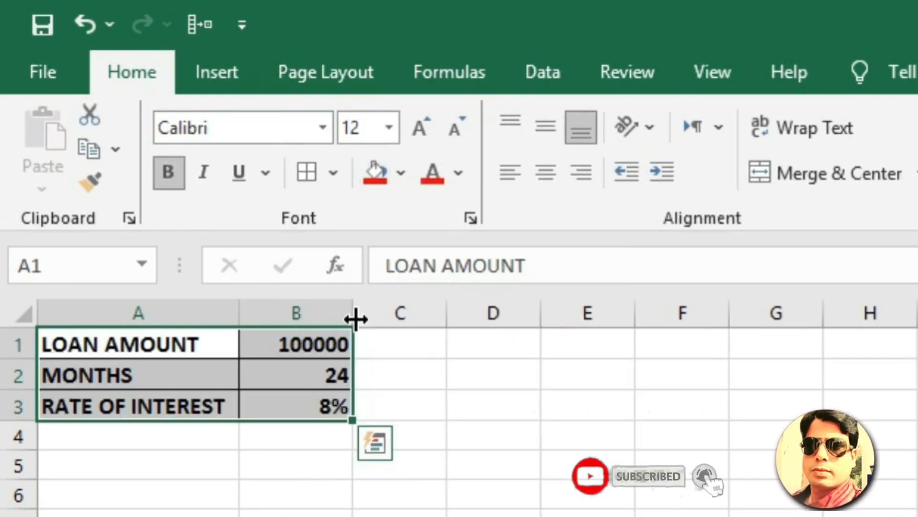
left_click_drag(356, 319, 369, 320)
left_click_drag(402, 314, 413, 314)
Format the loan amount in B1 as Currency with the ₹ symbol and 0 decimal places.
left_click(314, 337)
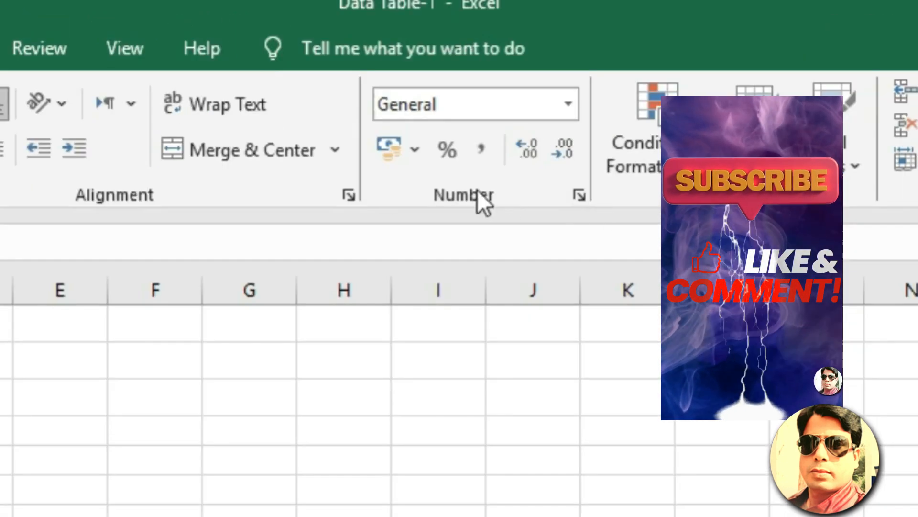
left_click(580, 195)
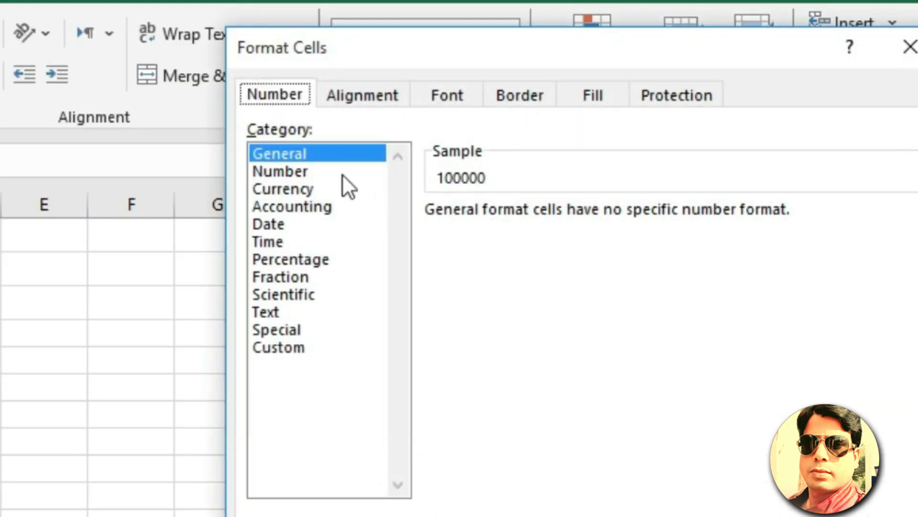
left_click(281, 189)
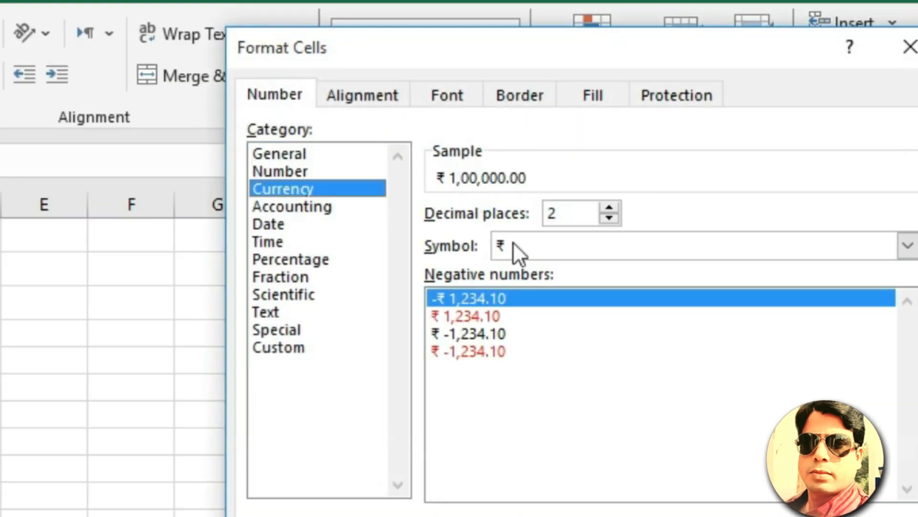
left_click(520, 248)
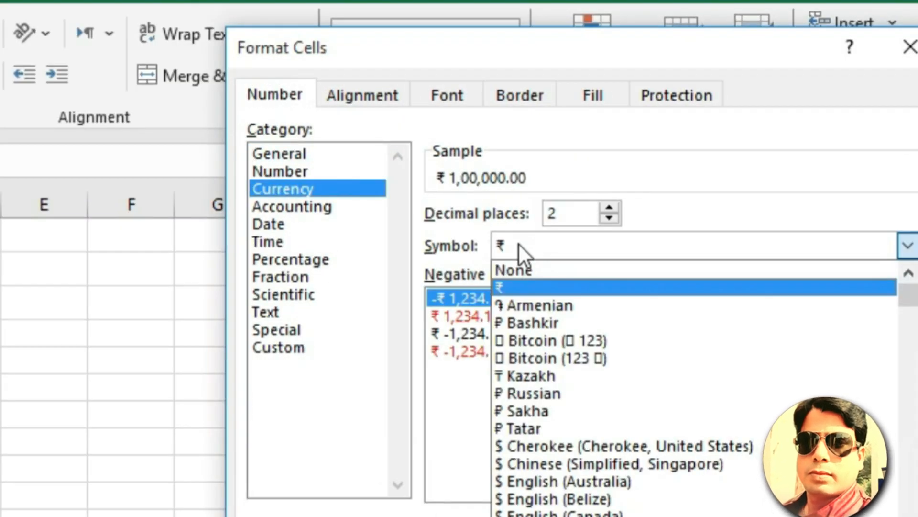
left_click(506, 286)
left_click_drag(560, 212, 549, 211)
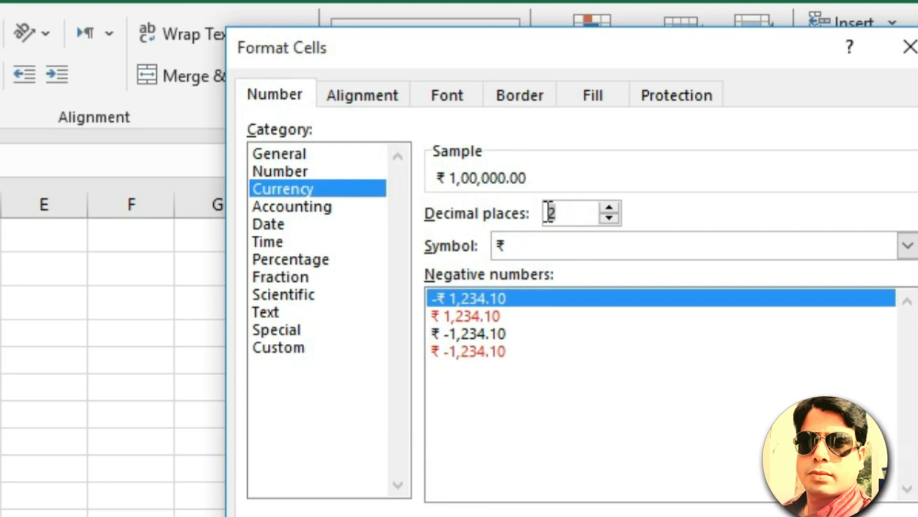
left_click(611, 218)
left_click(610, 218)
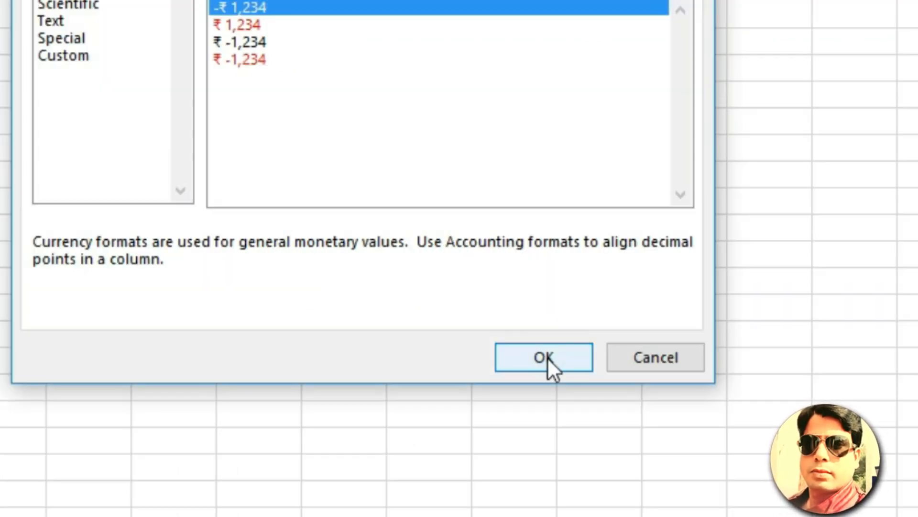
left_click(546, 357)
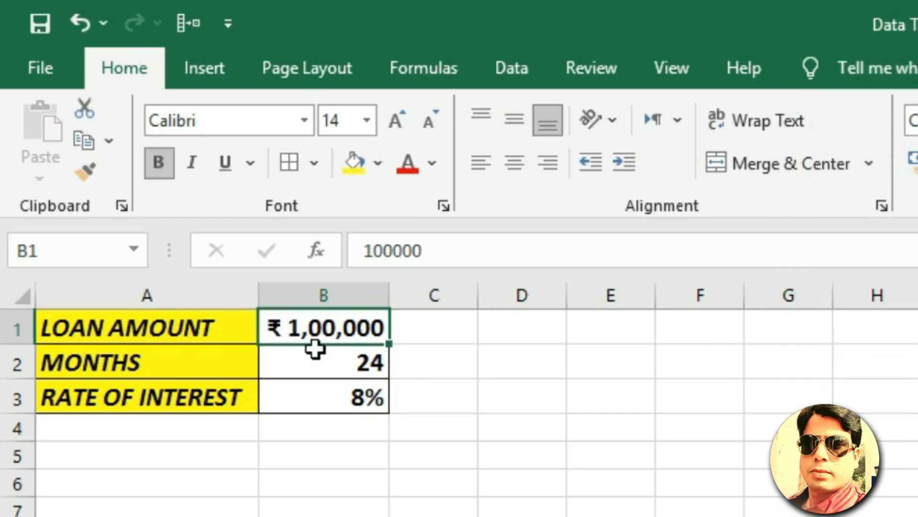
Enter EMI in A4 and give the cell a blue fill.
left_click(212, 430)
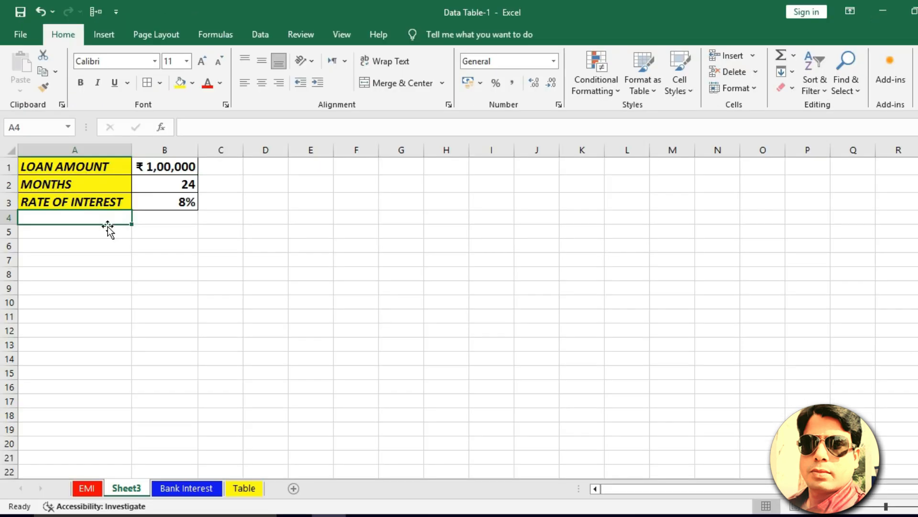
type("EMI")
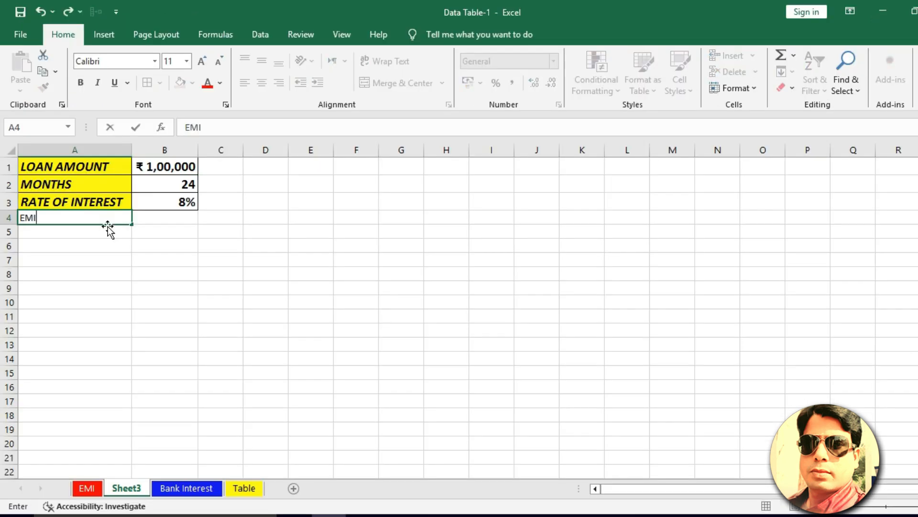
key("Return")
left_click(91, 221)
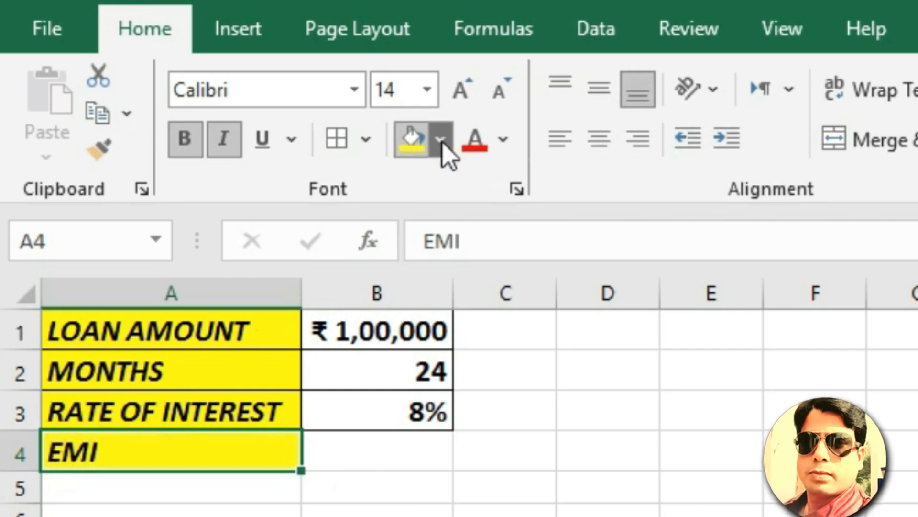
left_click(441, 141)
left_click(413, 455)
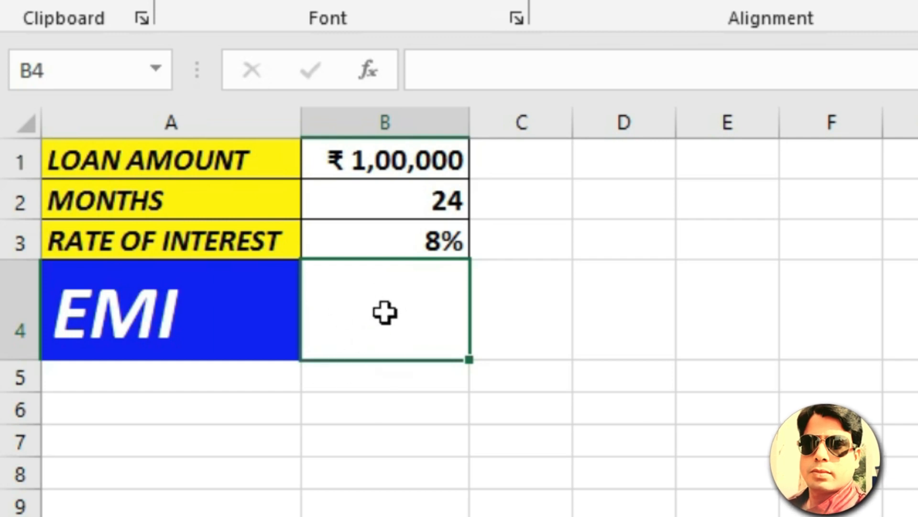
Begin a PMT formula in B4 with B3/12 as the rate argument.
type("=")
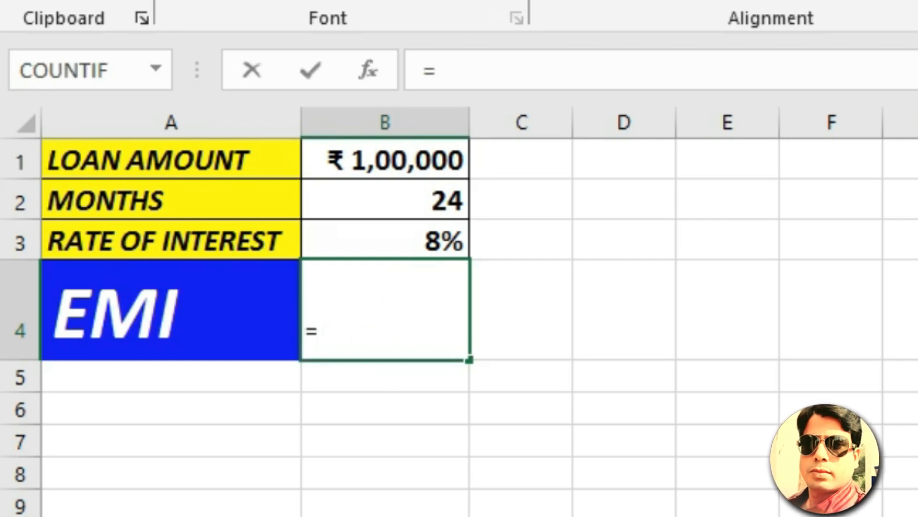
type("PMT")
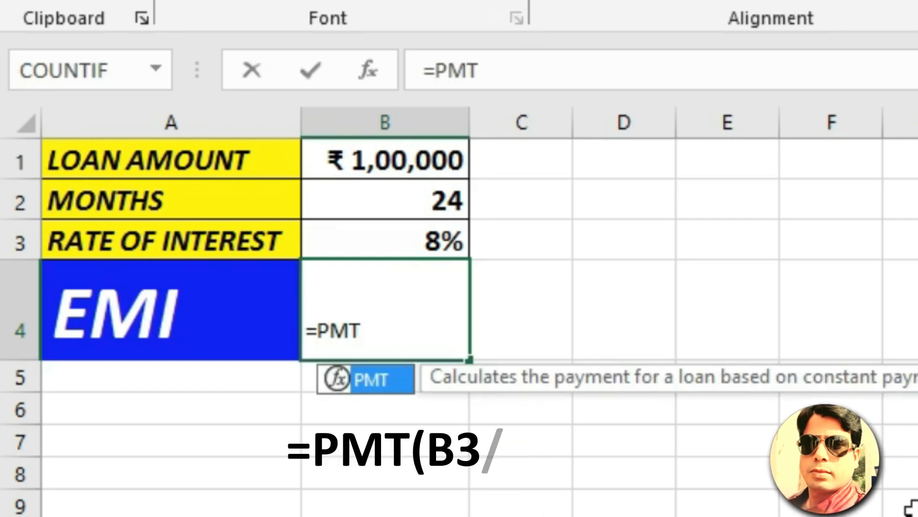
type("(")
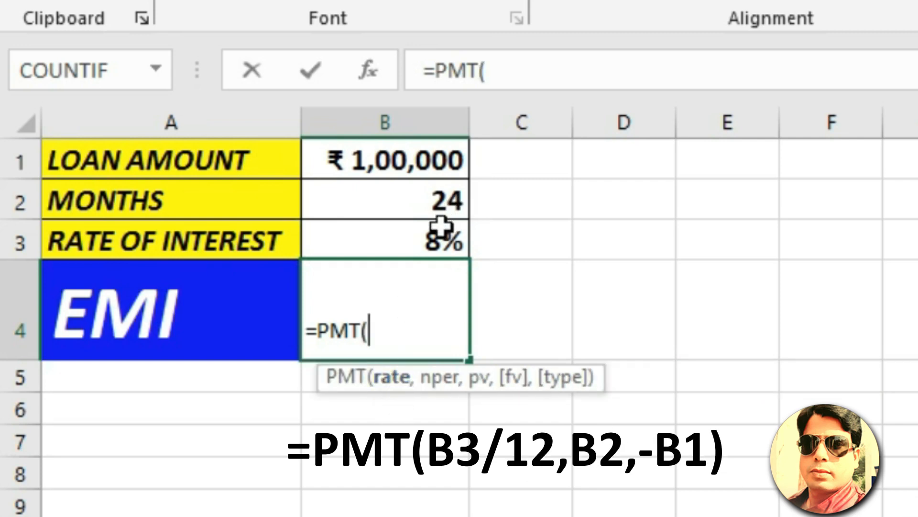
left_click(434, 241)
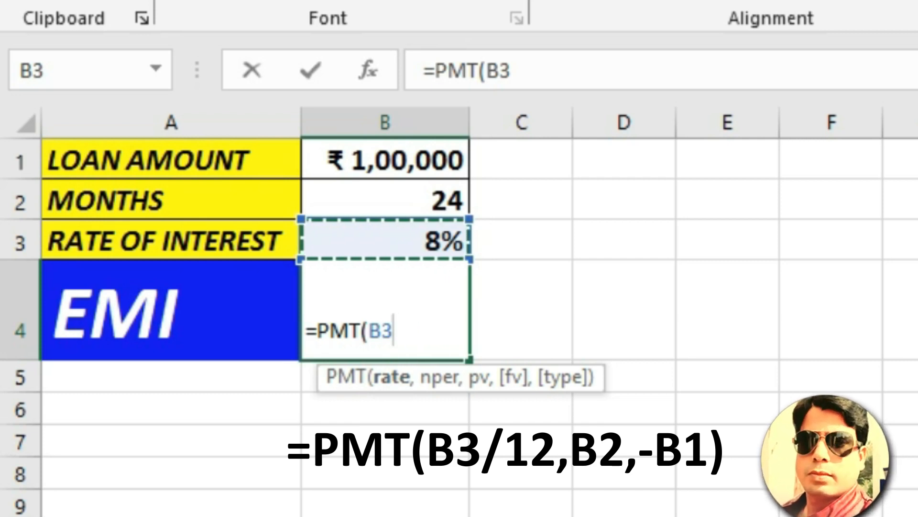
type("/212")
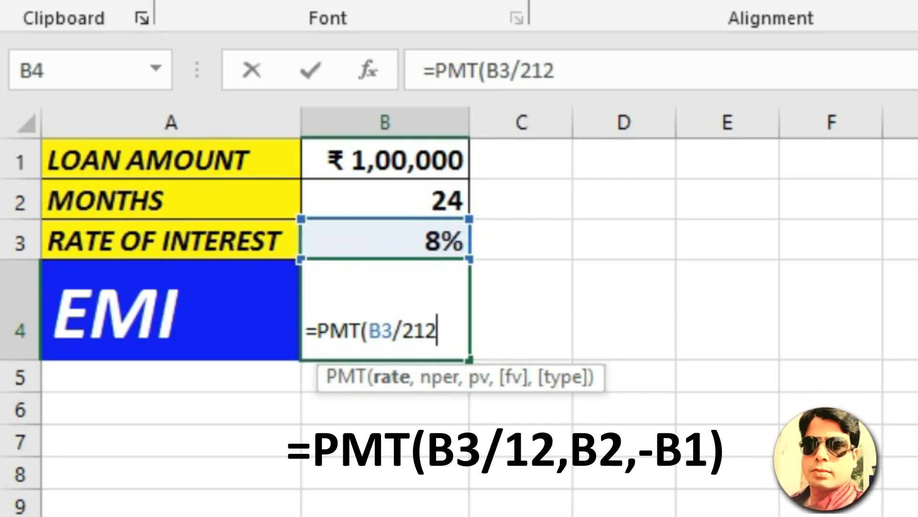
key("BackSpace")
key("BackSpace")
key("BackSpace")
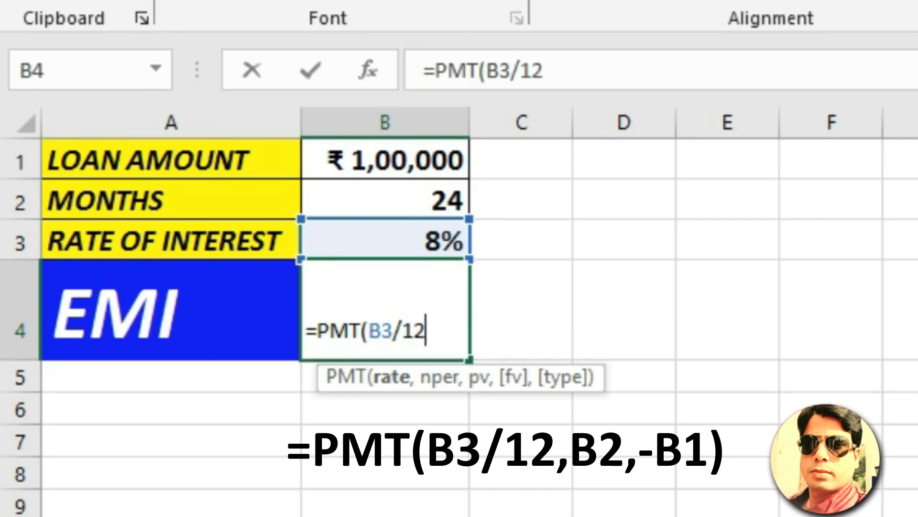
type("12,")
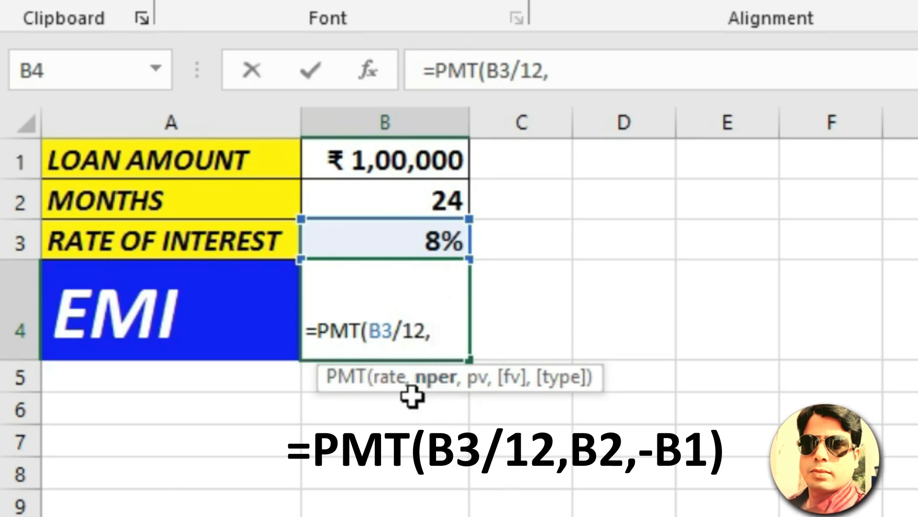
Complete the PMT formula in B4 with B2 as the number of periods and -B1 as the present value.
left_click(416, 199)
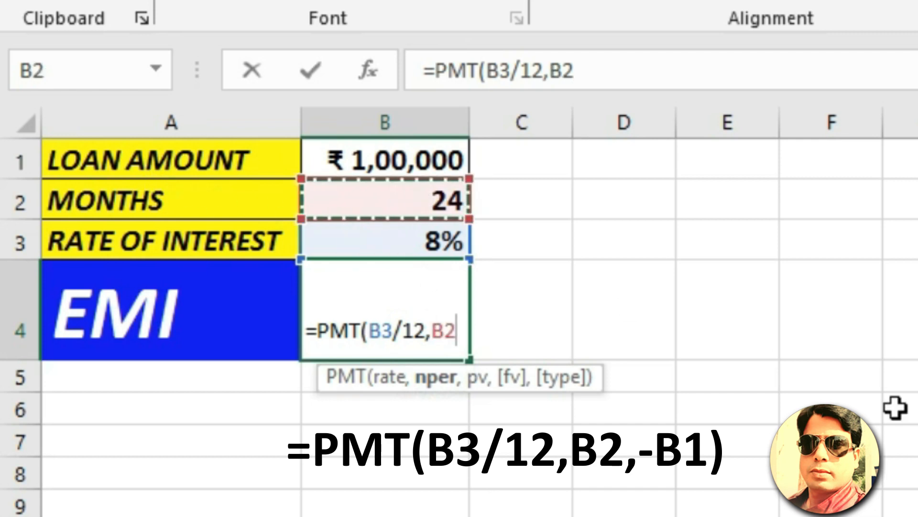
type(",")
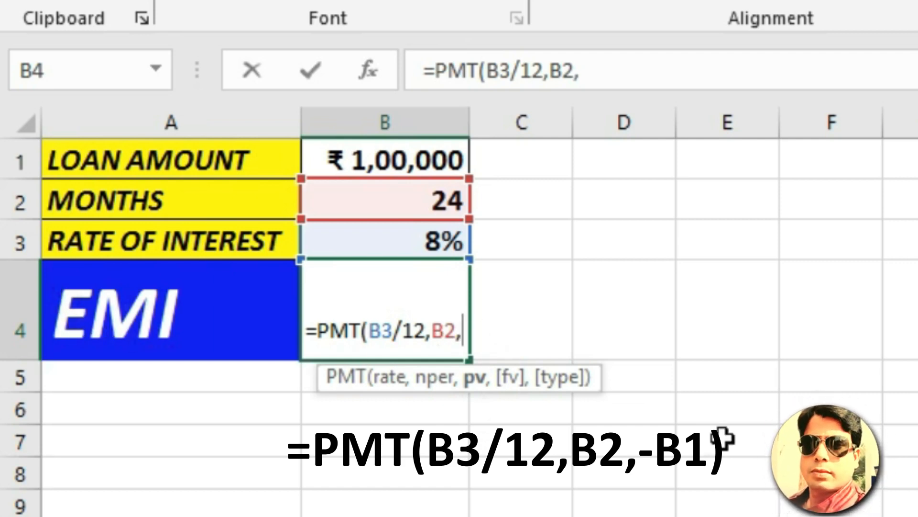
type("-")
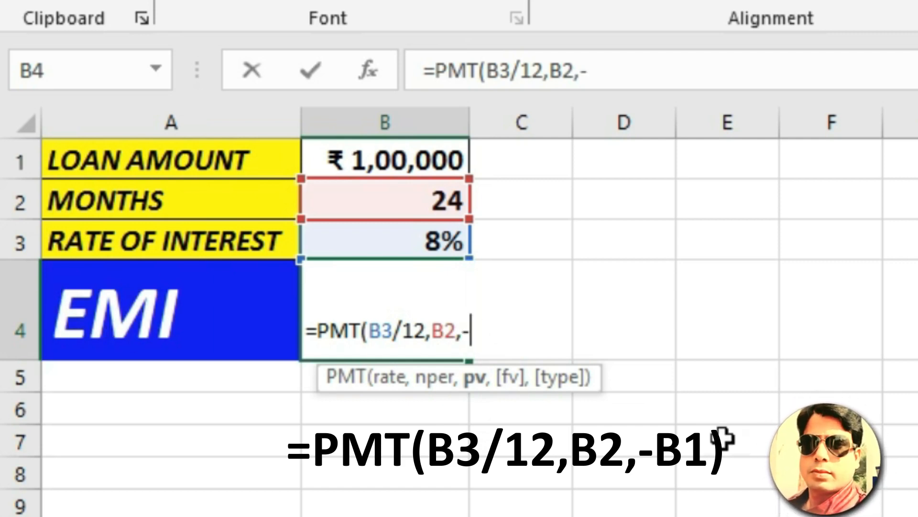
left_click(386, 162)
type(")")
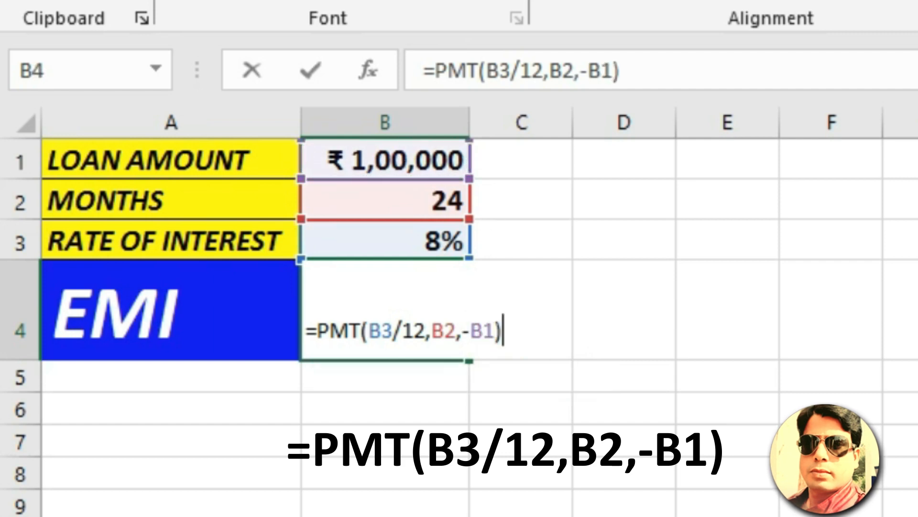
key("Return")
Increase the font size of the EMI result in B4 to 16 and centre it horizontally.
left_click(430, 339)
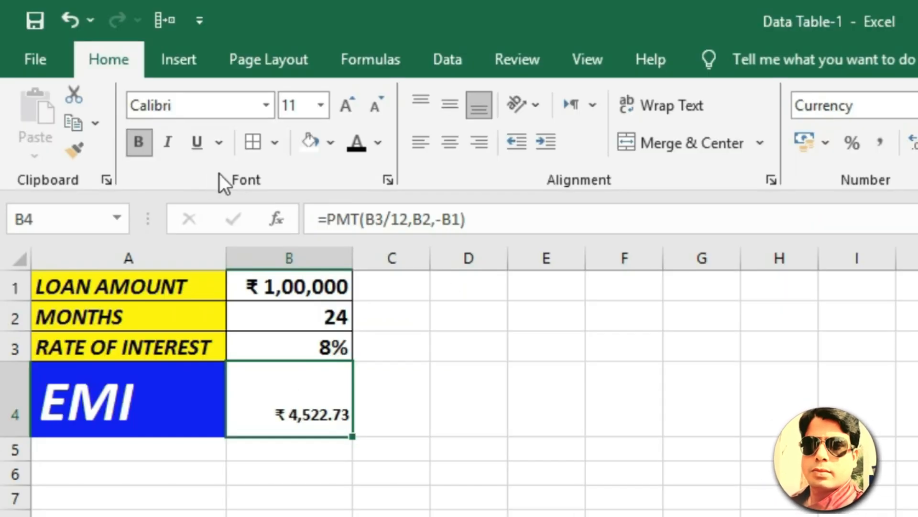
left_click(347, 104)
left_click(346, 104)
left_click(347, 105)
left_click(449, 142)
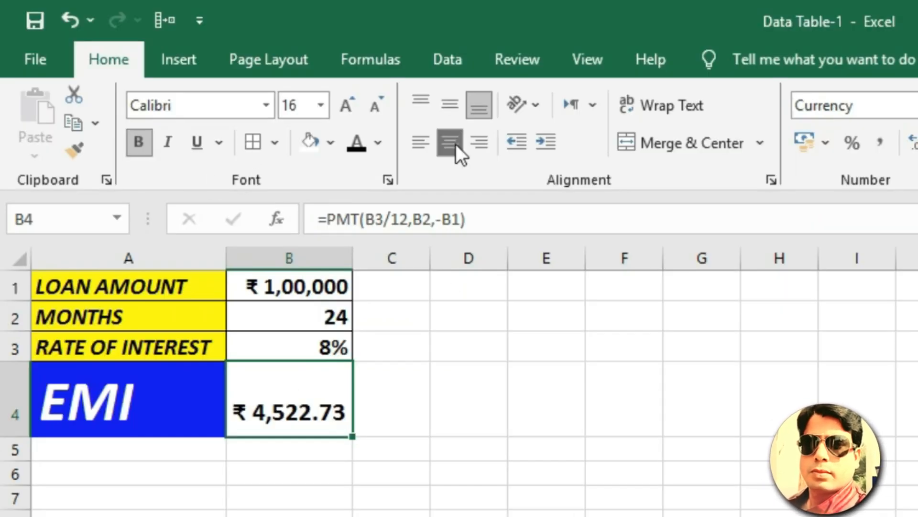
Format the EMI result in B4 as middle-aligned, without decimals, in size 20 white text on a red fill.
left_click(454, 107)
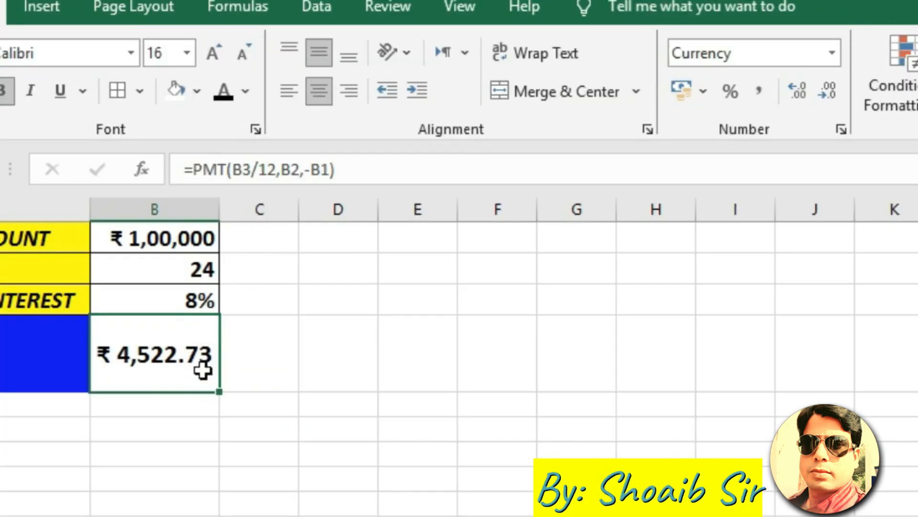
left_click(830, 92)
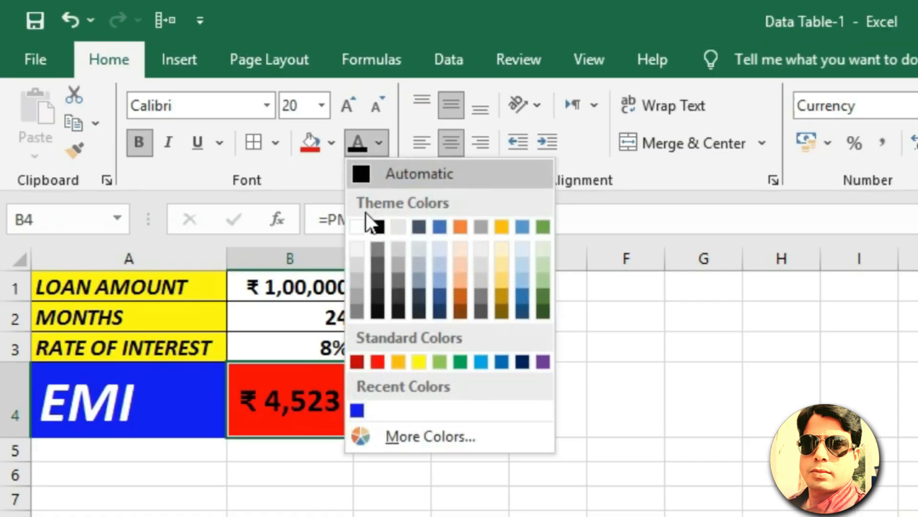
left_click(366, 215)
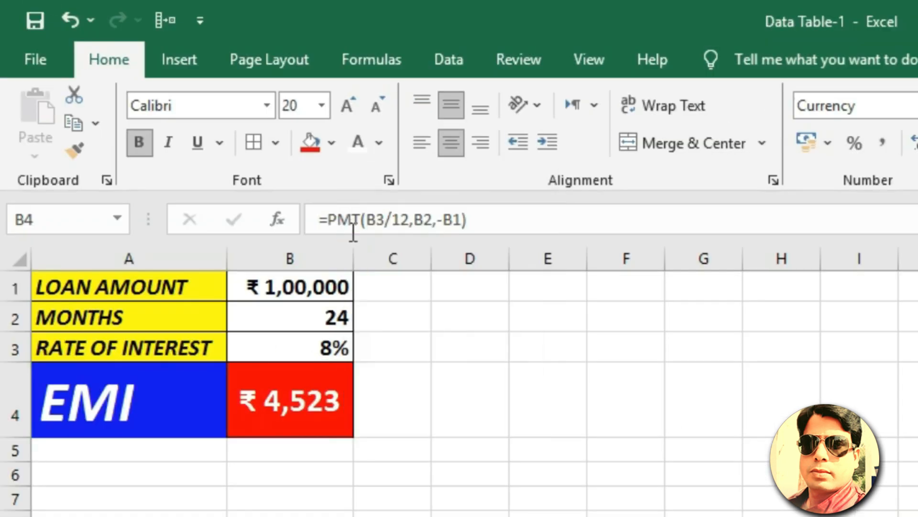
key("Right")
key("Right")
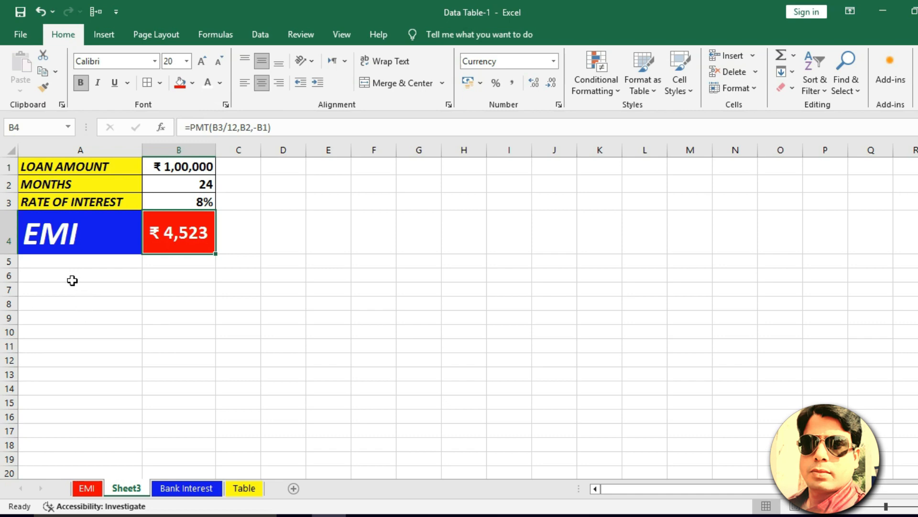
Enter LOAN AMOUNT / YEAR in A6 and the headings 1 YEAR to 8 YEAR across B6:I6.
left_click(64, 276)
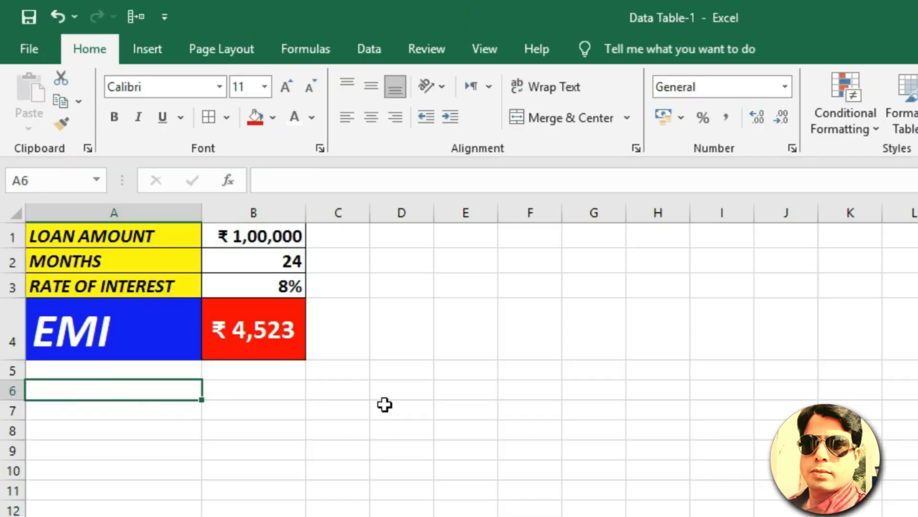
type("LOAN AMOUNT / YEAR")
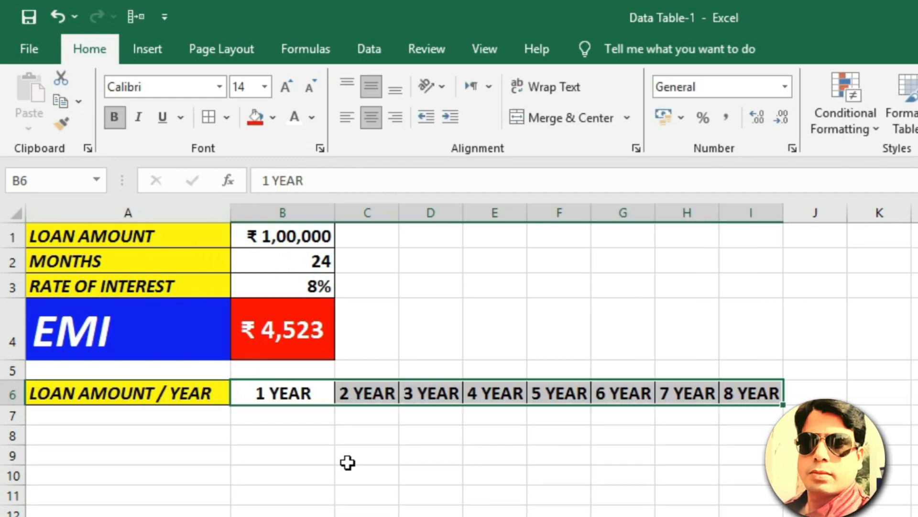
left_click(347, 462)
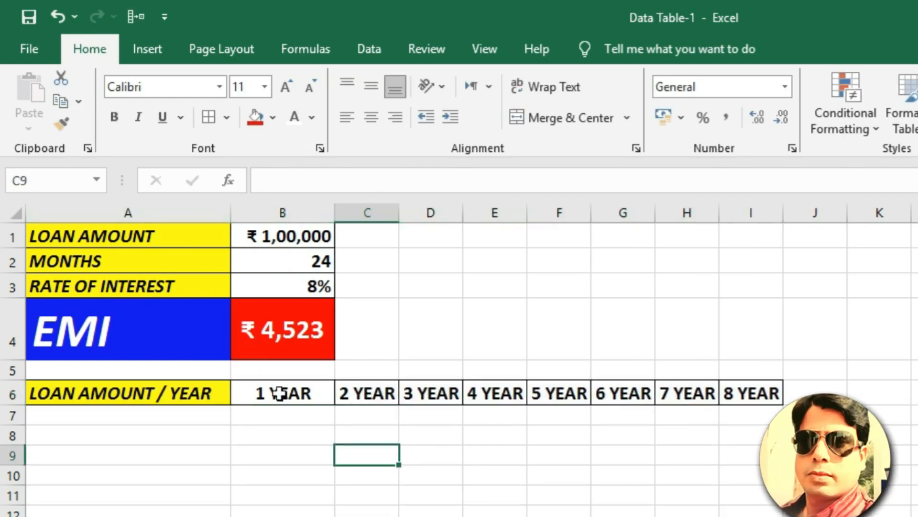
Set the width of the year columns B to I to 15.
left_click_drag(277, 390, 750, 393)
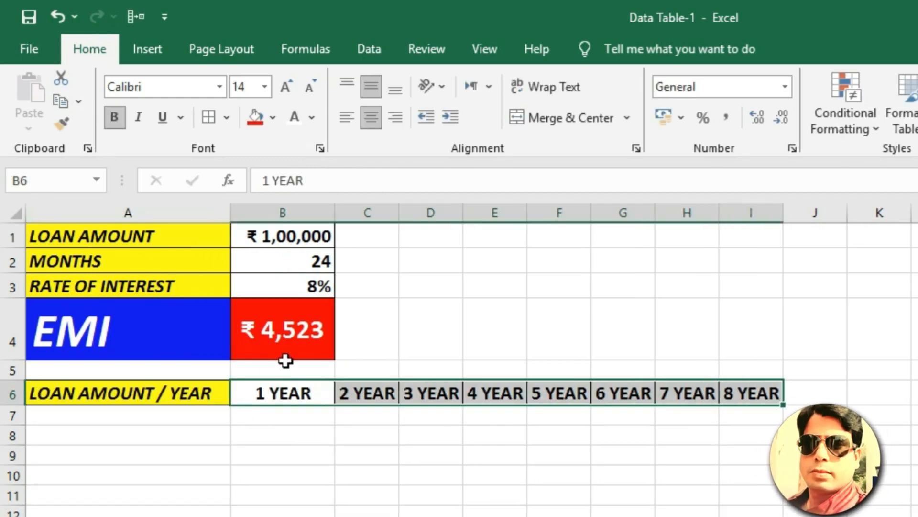
left_click_drag(250, 388, 753, 390)
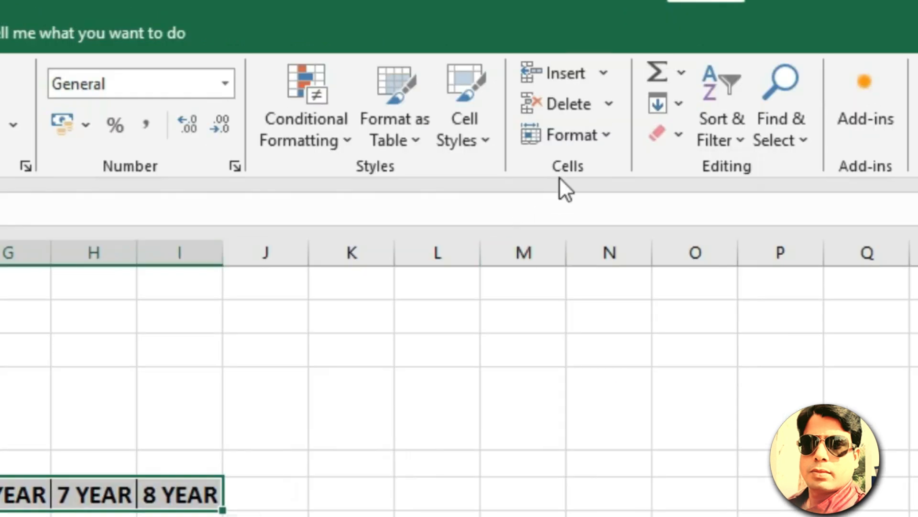
left_click(589, 139)
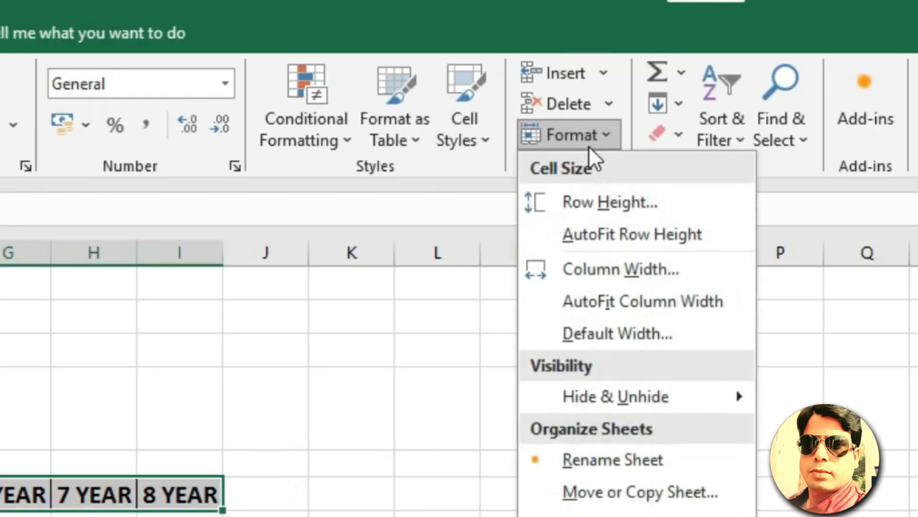
left_click(591, 274)
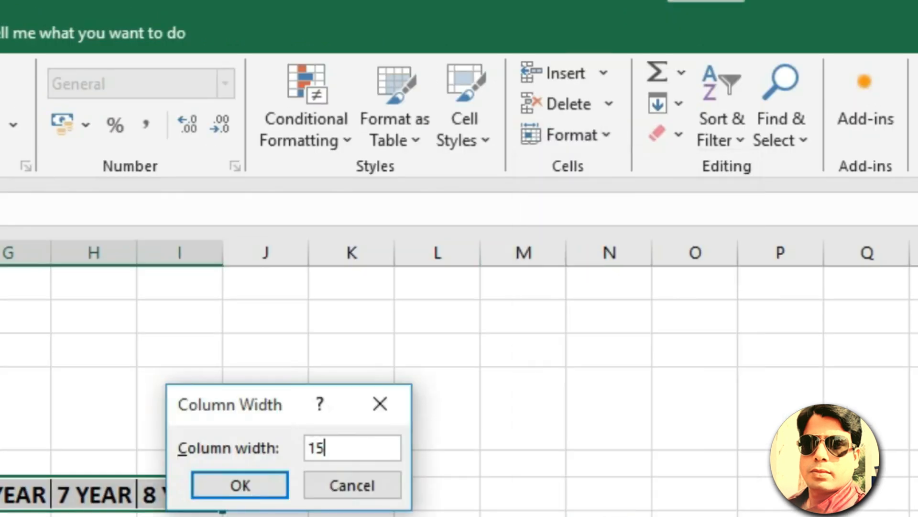
type("15")
key("Return")
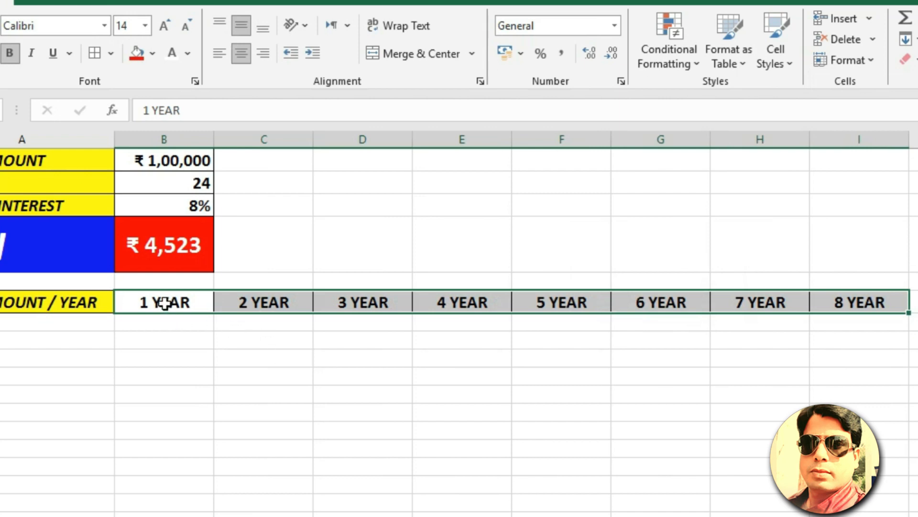
Increase the font size of the year headings in B6:I6 to 16.
left_click_drag(165, 303, 836, 298)
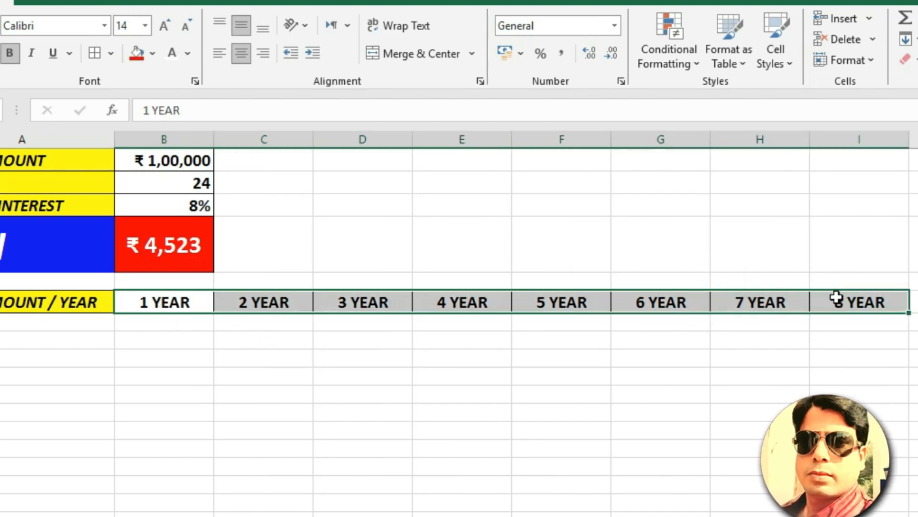
left_click(165, 26)
left_click_drag(188, 306, 859, 312)
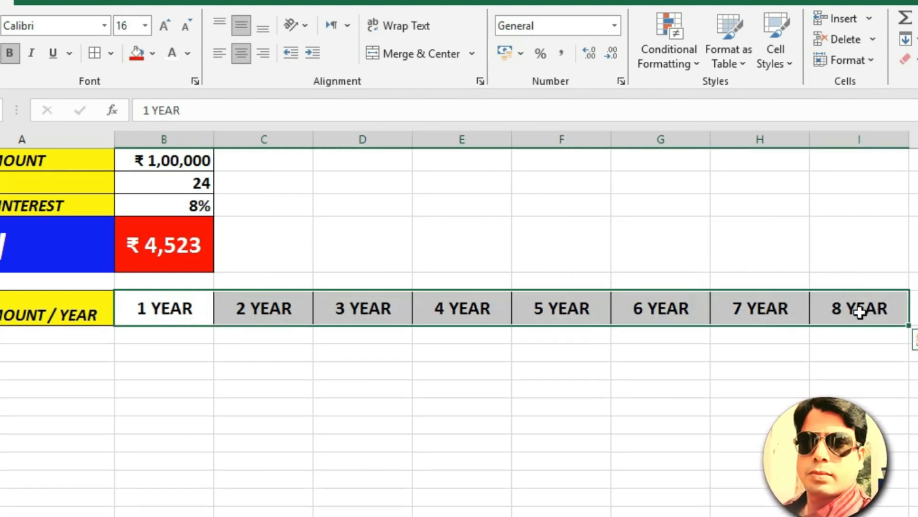
Copy the year headings down to row 7 and overwrite them with 12 to 96 in steps of 12, white on red.
left_click_drag(909, 336, 909, 342)
left_click(178, 346)
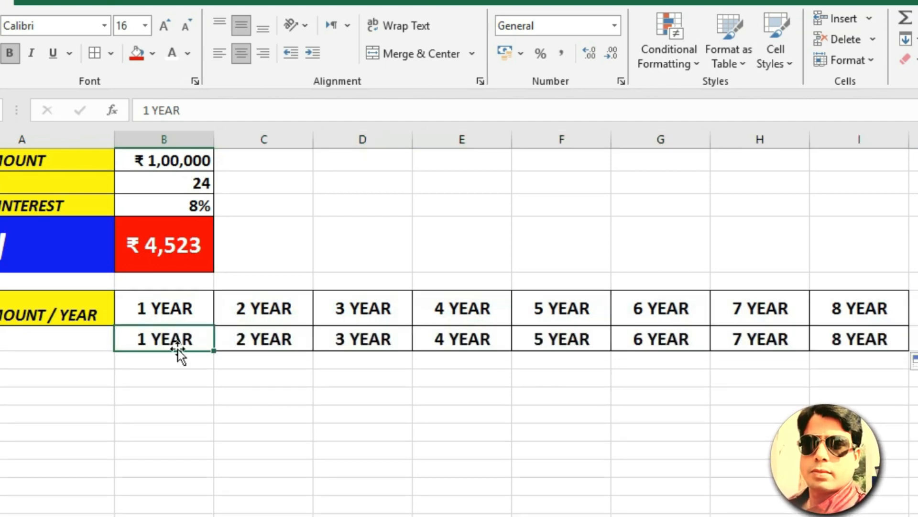
type("12")
key("Tab")
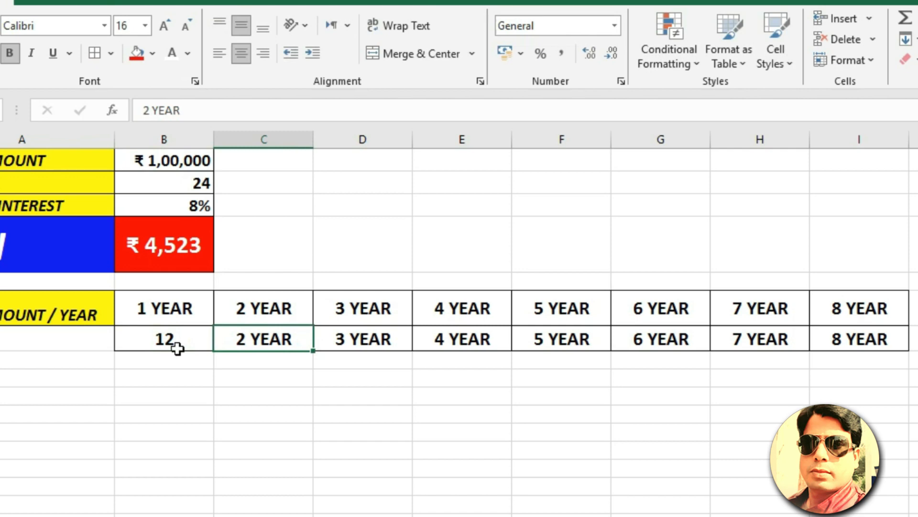
type("24")
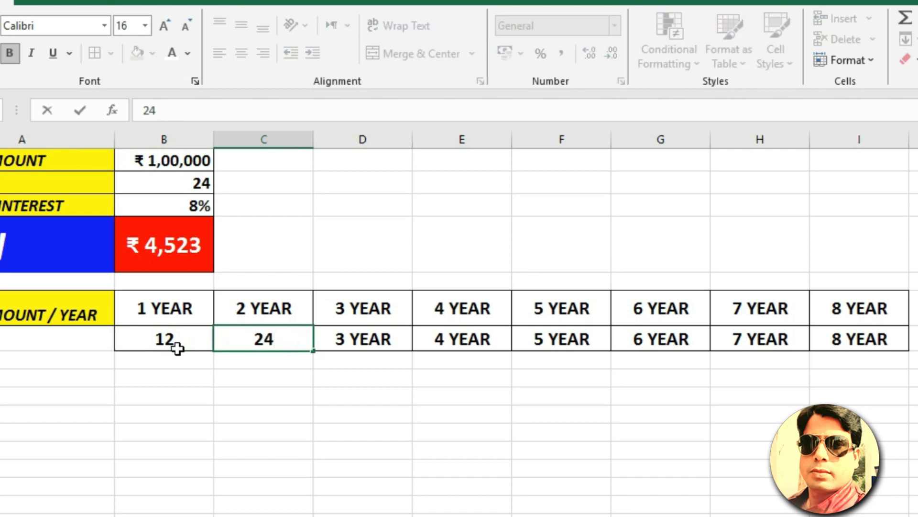
key("Tab")
type("36")
key("Tab")
type("48")
key("Tab")
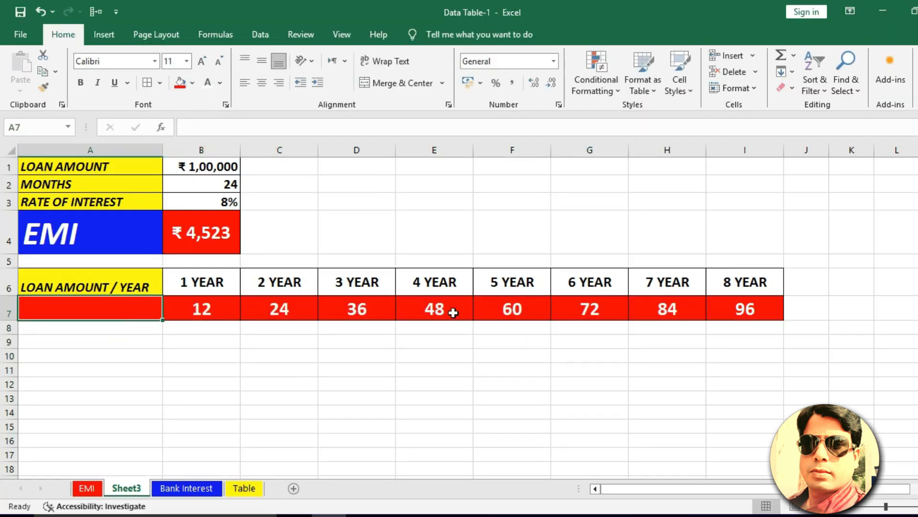
Give the year headings in B6:I6 a light gold fill.
left_click_drag(202, 282, 745, 282)
left_click(192, 83)
left_click(265, 148)
left_click(125, 329)
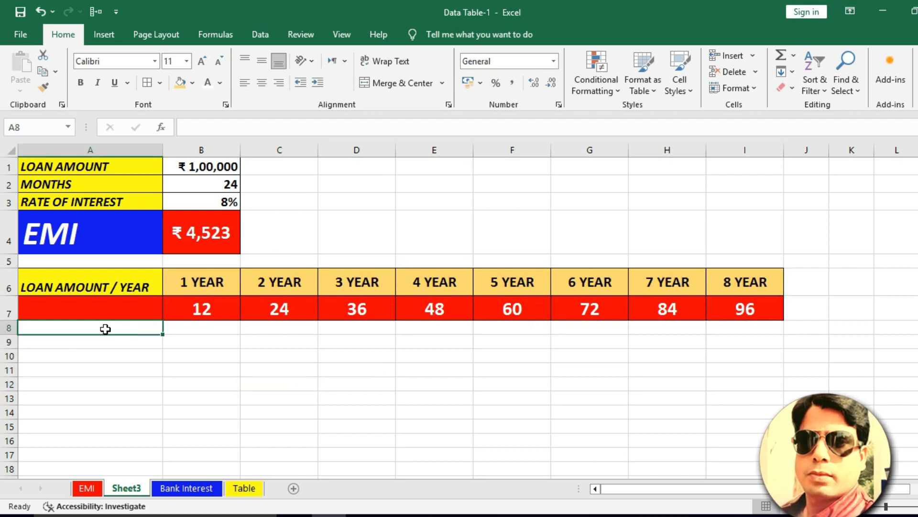
Centre the LOAN AMOUNT / YEAR heading in A6 horizontally and vertically.
left_click(58, 287)
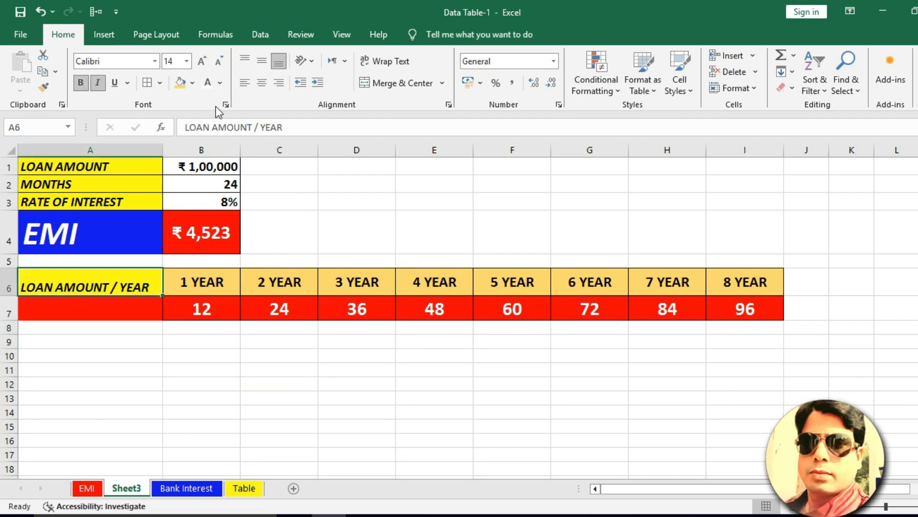
left_click(261, 82)
left_click(262, 61)
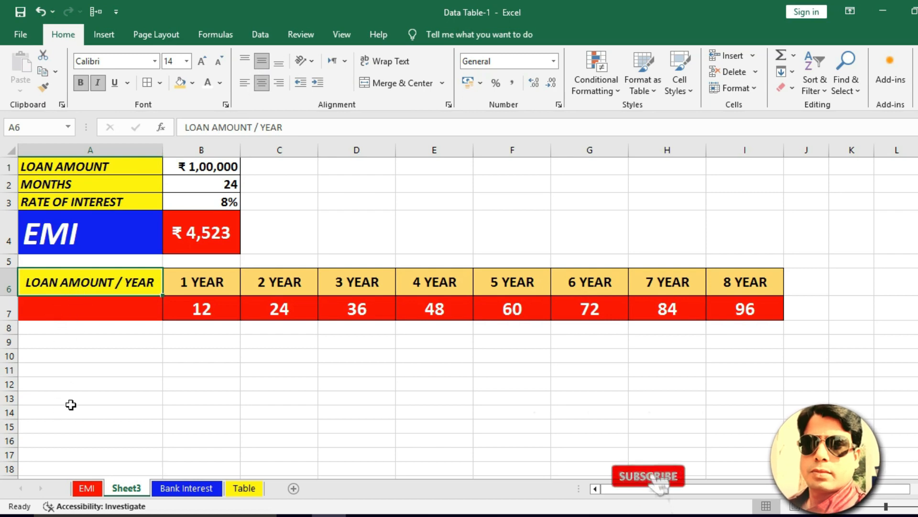
Enter the loan amounts 100000, 175000, 200000, 250000, 300000 and 350000 down A8:A13.
left_click_drag(215, 287, 746, 282)
left_click(81, 336)
left_click(83, 327)
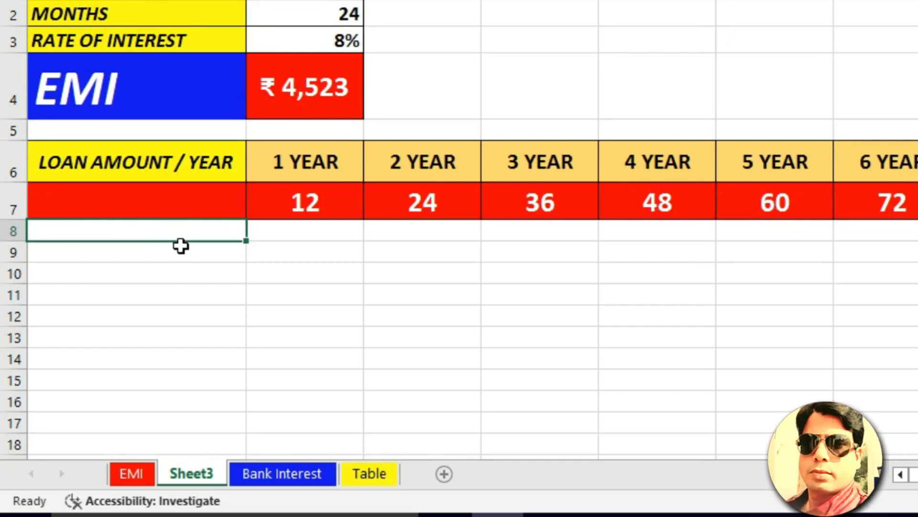
key("Return")
key("Up")
type("200000")
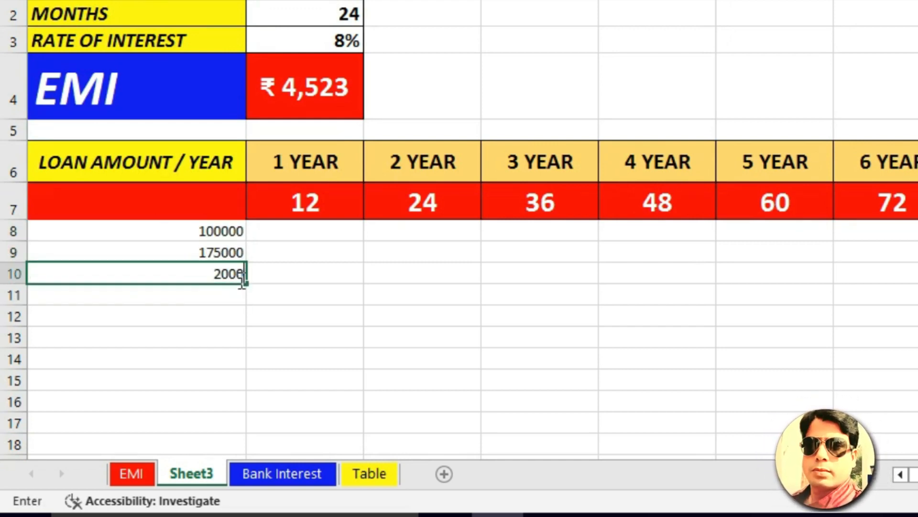
key("Return")
type("250000")
key("Return")
type("300000 350000")
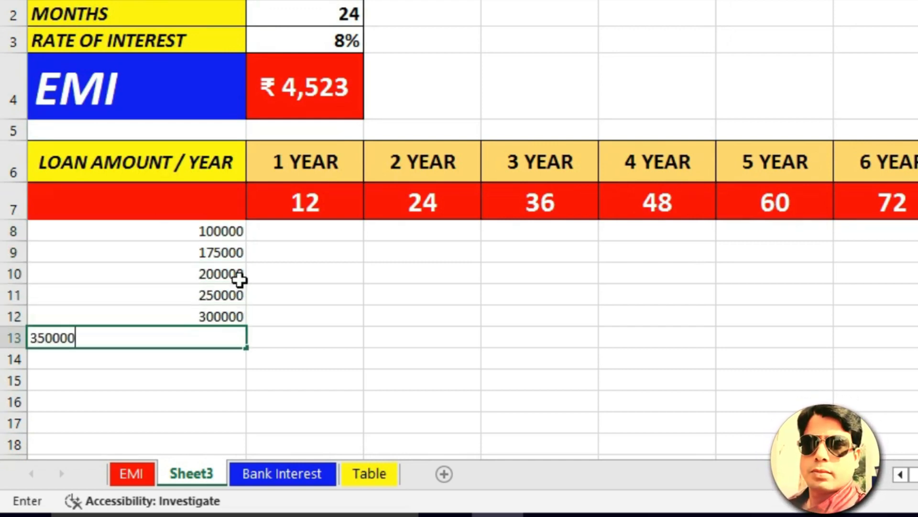
Continue the loan amounts in A14:A18 with 400000, 450000, 500000, 550000 and 600000.
type(" 400000 450000 500000 550000")
key("Return")
type("600000")
key("Return")
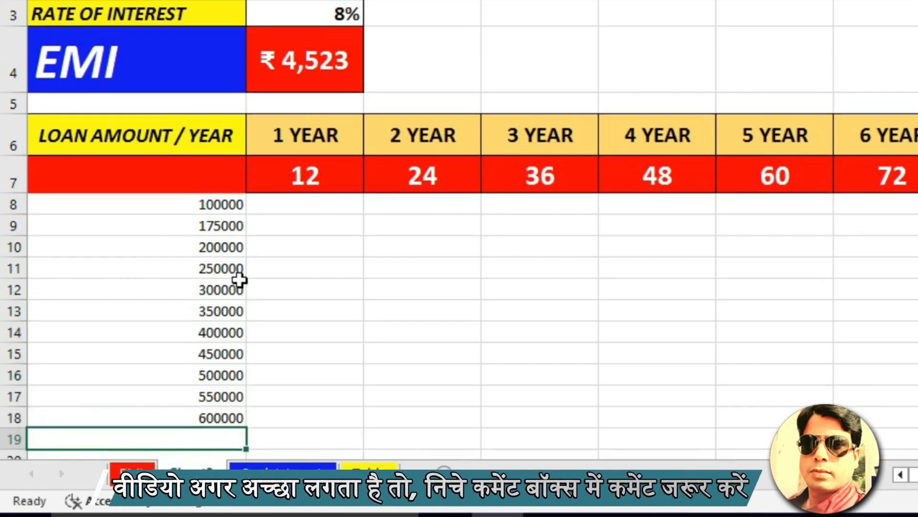
Format the loan amounts in A8:A18 as bold size 18 white text with borders and a blue fill.
scroll(211, 239, "up", 1)
scroll(242, 246, "down", 2)
left_click_drag(217, 155, 218, 374)
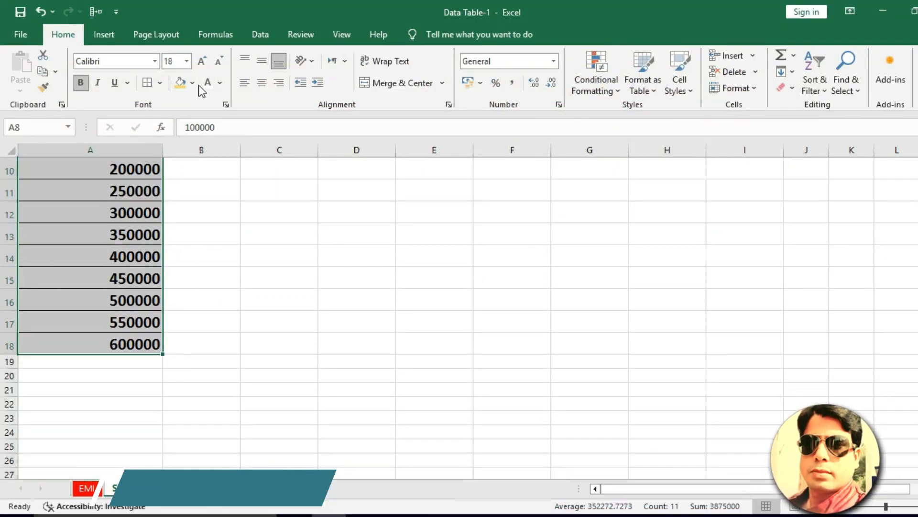
left_click(192, 83)
left_click(181, 218)
Apply the Currency format with the ₹ symbol and no decimals to the loan amounts in A8:A18.
scroll(150, 205, "up", 3)
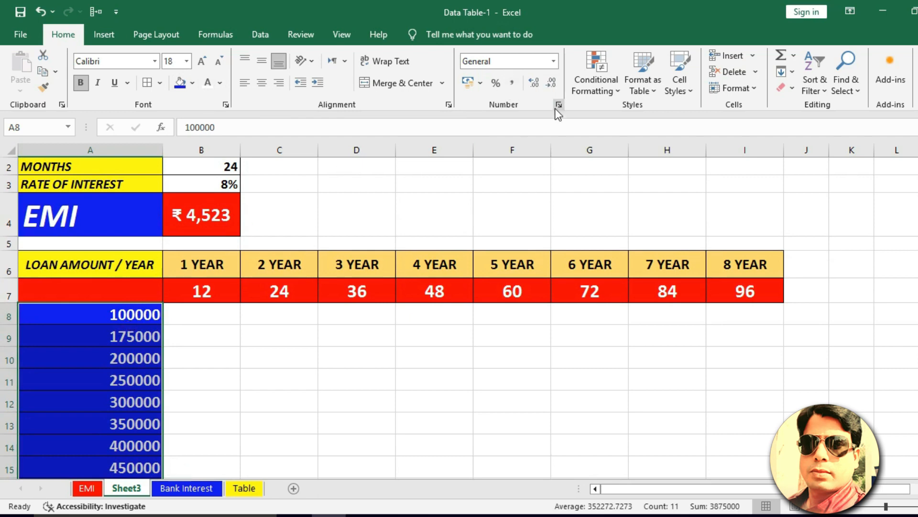
left_click(438, 142)
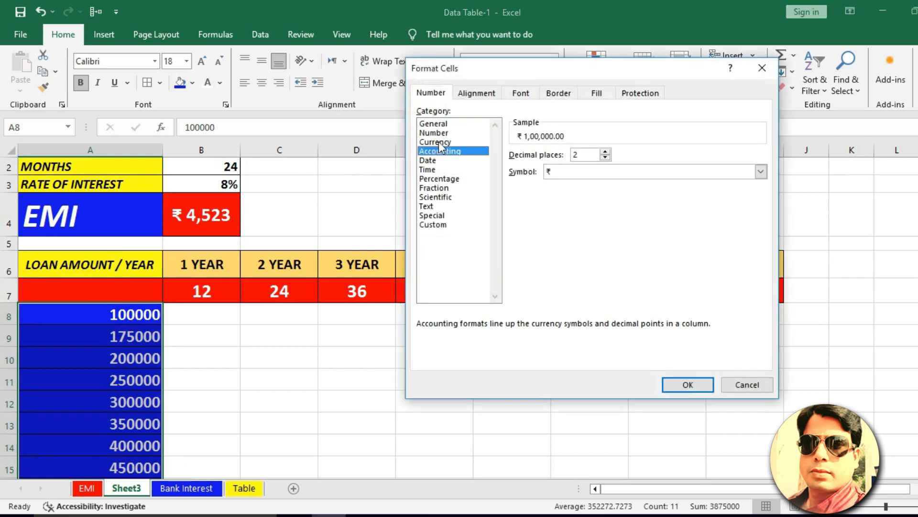
left_click(688, 385)
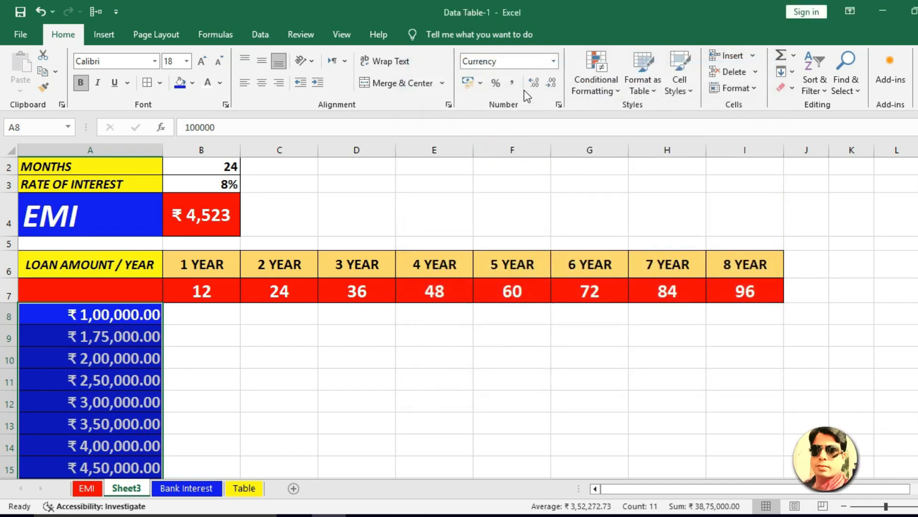
left_click(554, 89)
left_click(554, 88)
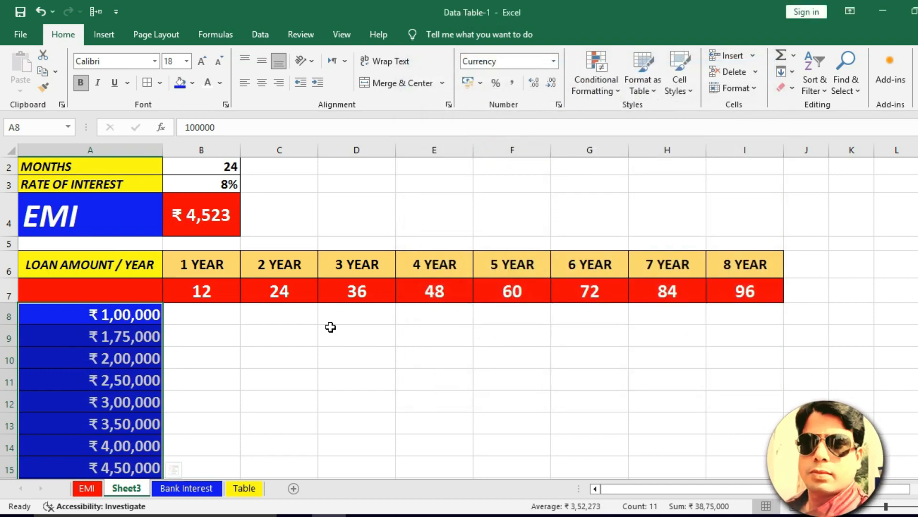
Add all borders to the empty table body B8:I18 and right-align its cells.
left_click(299, 395)
left_click_drag(188, 234, 724, 461)
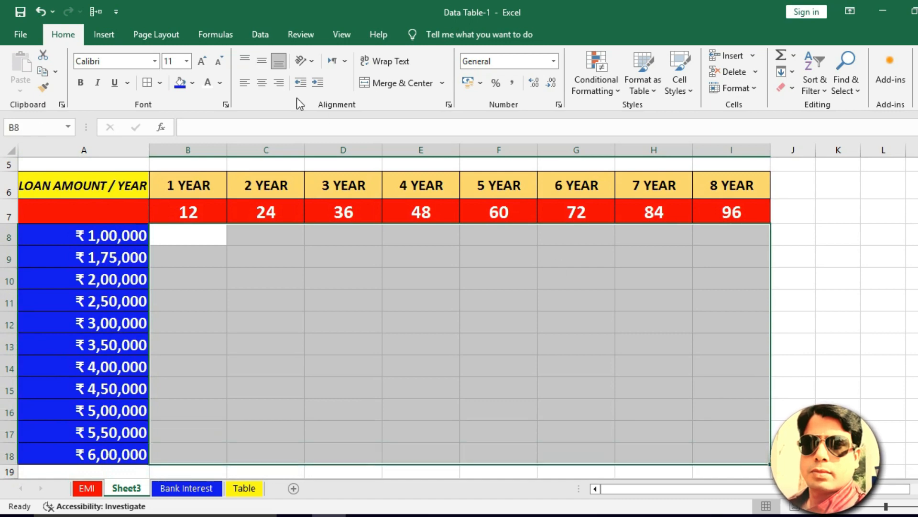
left_click(160, 85)
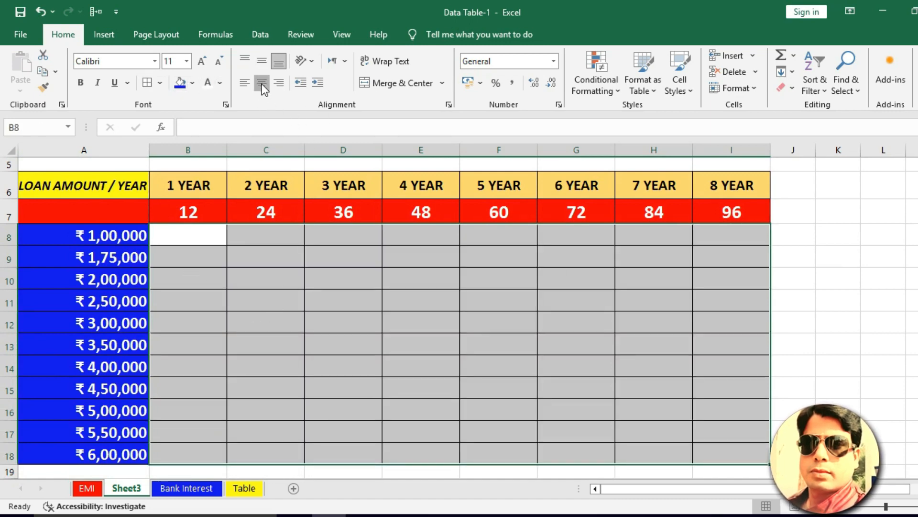
left_click(281, 83)
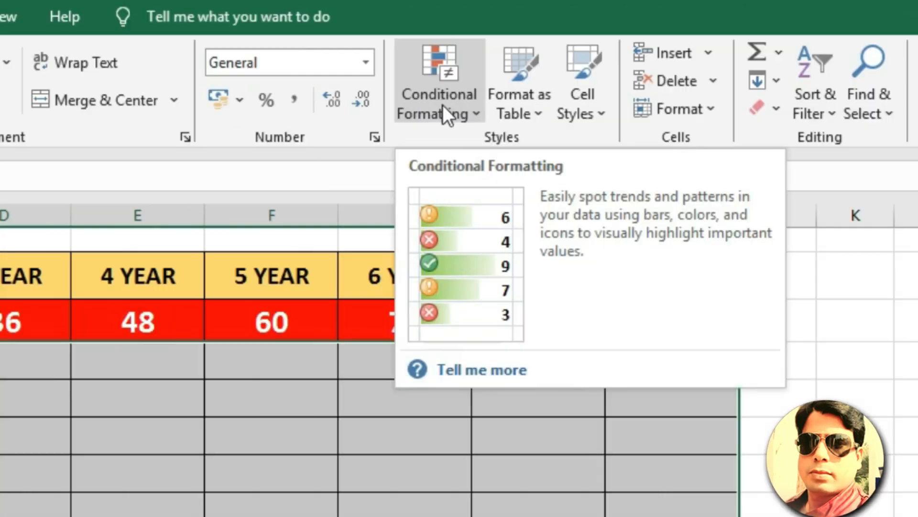
Apply purple gradient-fill data bars as conditional formatting to B8:I18.
left_click(597, 86)
mouse_move(478, 246)
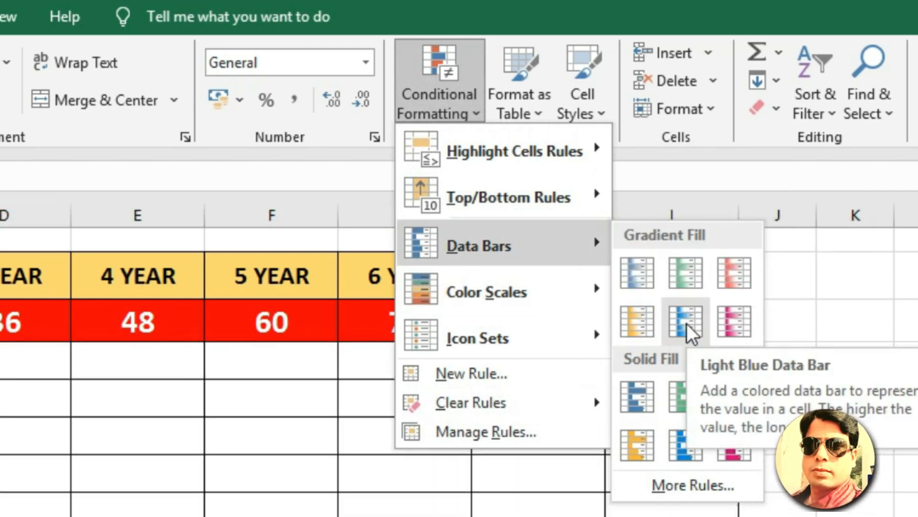
left_click(736, 322)
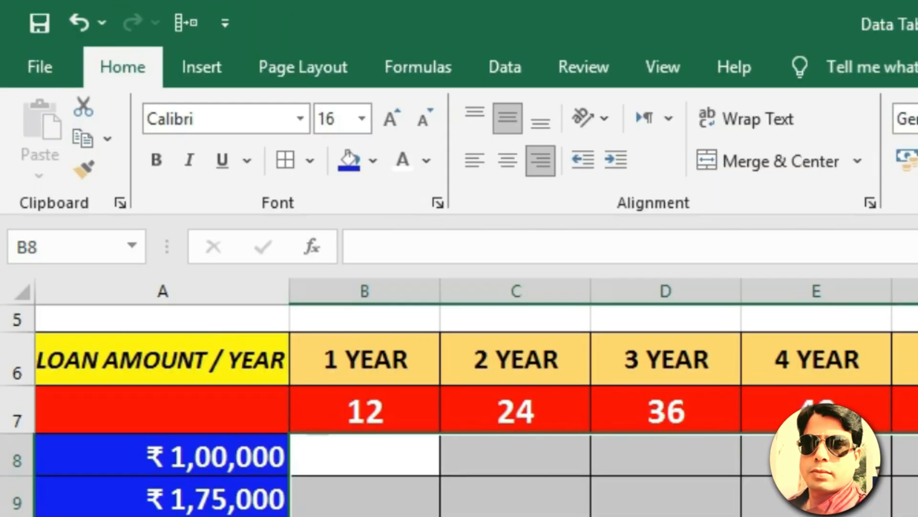
Set the table body B8:I18 to font size 18 and apply the Currency format with the ₹ symbol and no decimals.
left_click(391, 118)
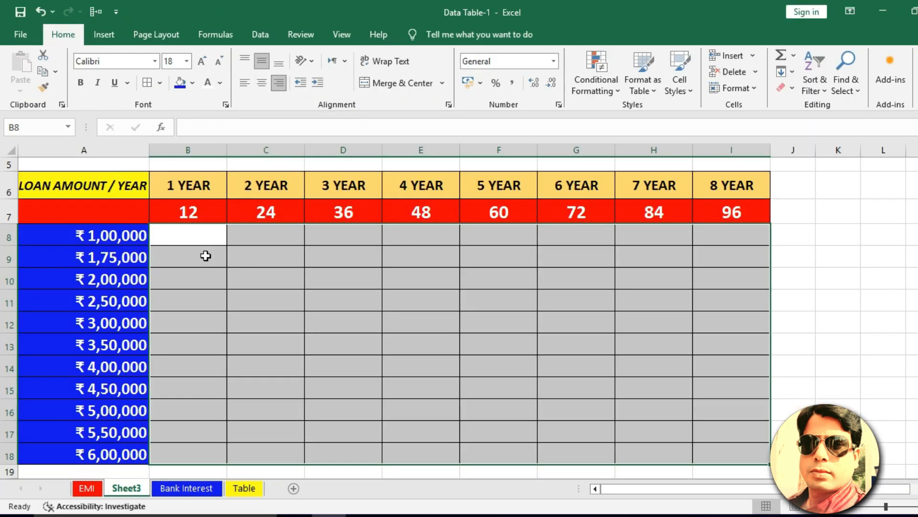
left_click(558, 105)
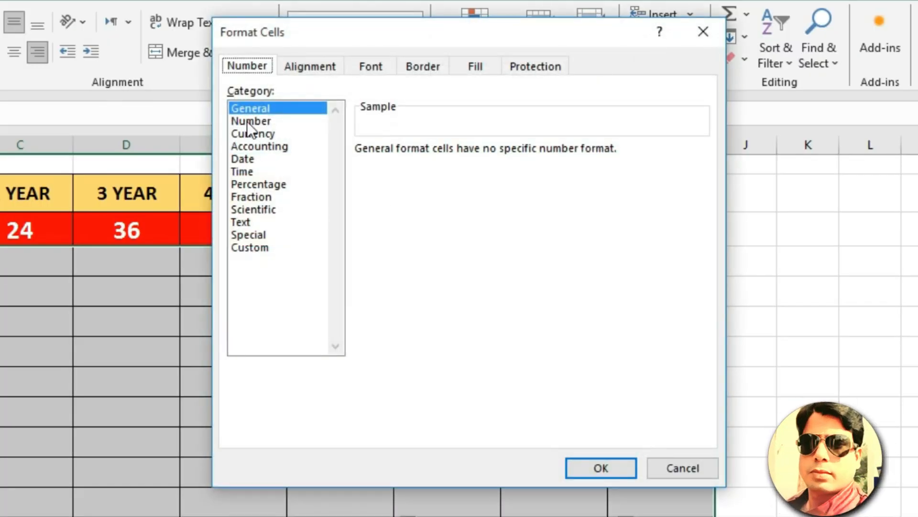
left_click(251, 133)
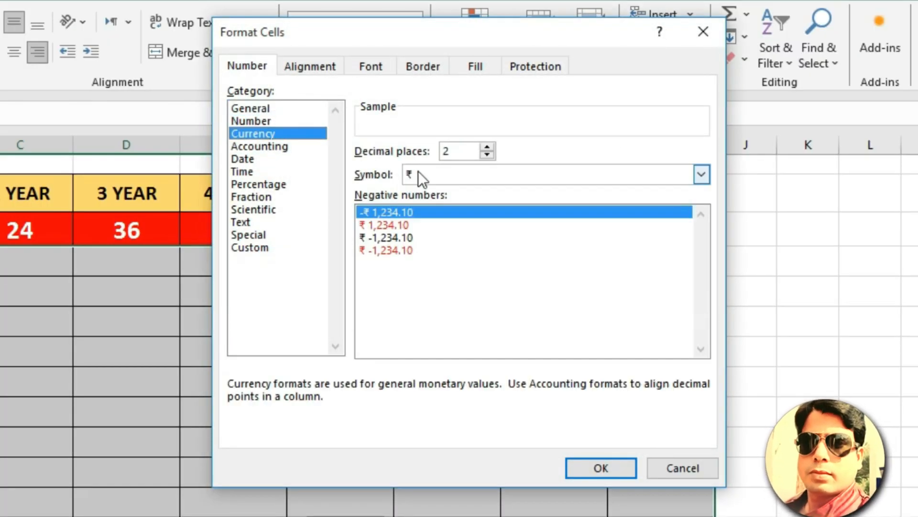
left_click(486, 154)
left_click(486, 154)
left_click(619, 460)
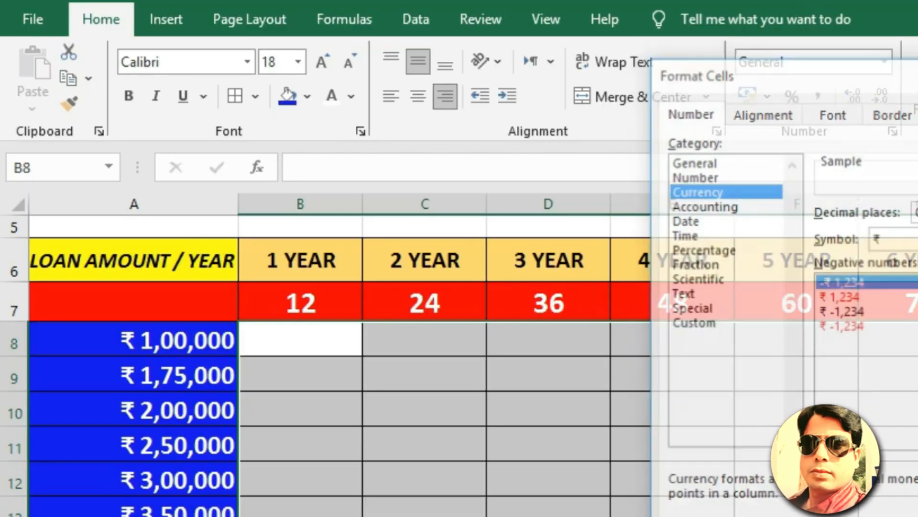
left_click(305, 340)
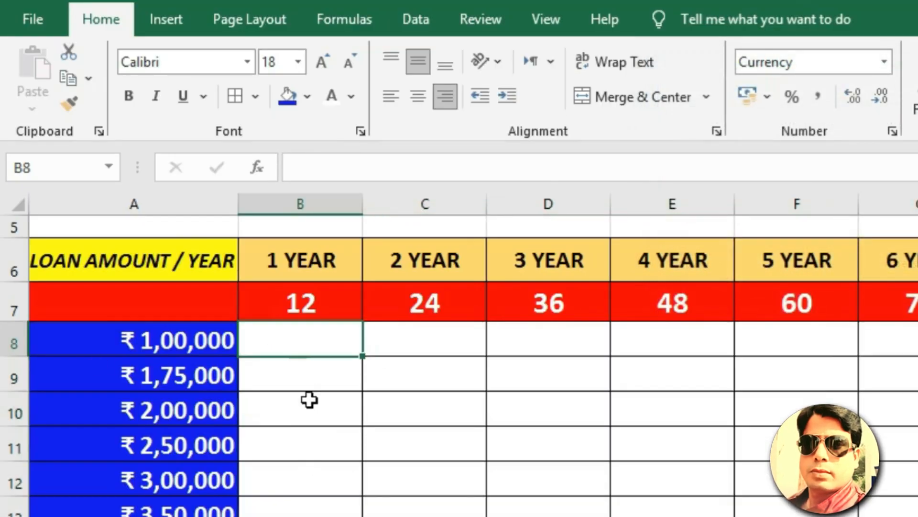
Examine the PMT formula in B4 and how the month headers and loan amounts meet at the empty corner cell A7.
left_click_drag(300, 337, 916, 515)
left_click(137, 304)
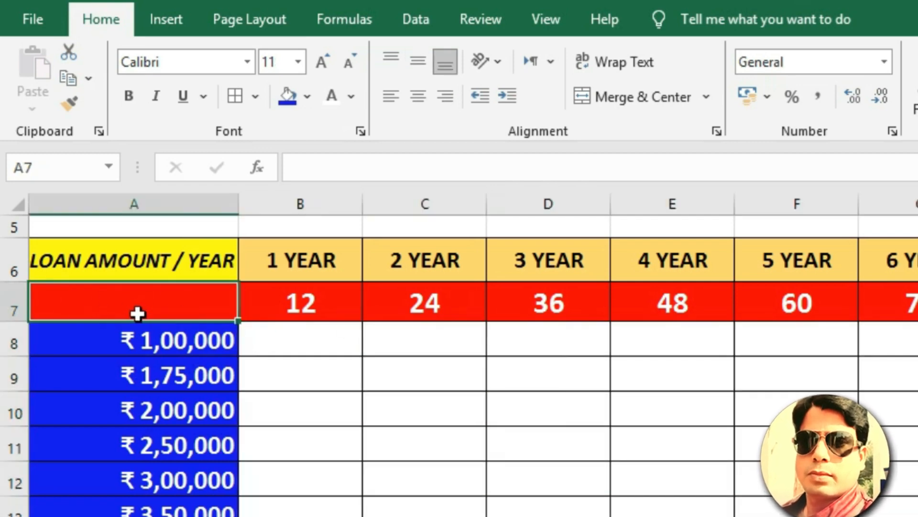
scroll(137, 313, "up", 2)
left_click(326, 332)
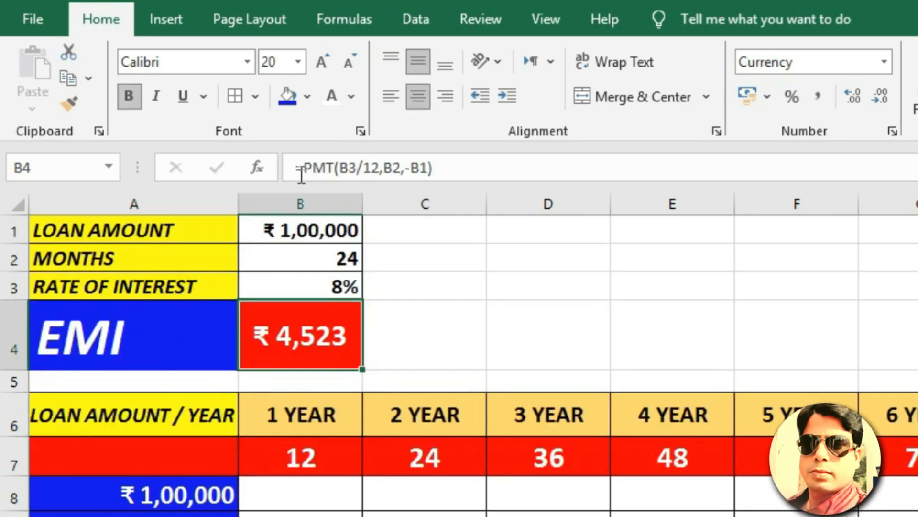
left_click(126, 456)
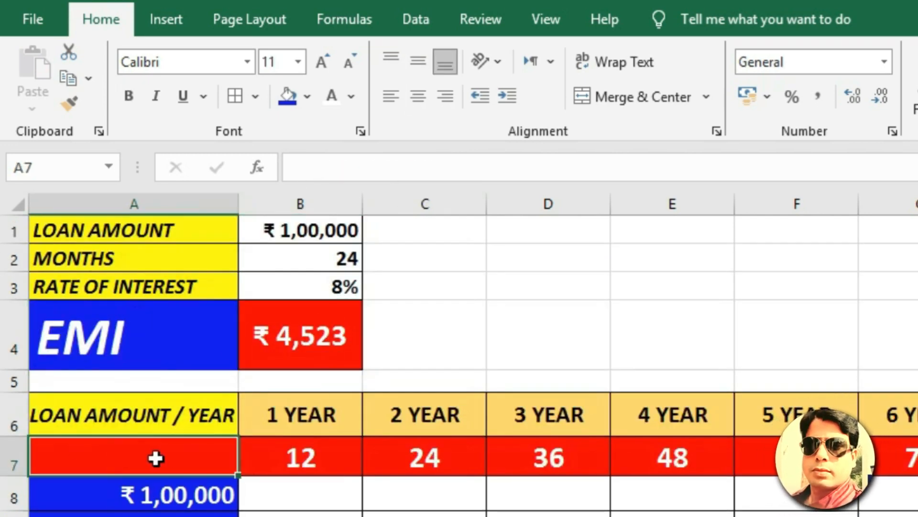
left_click(299, 459)
left_click(423, 458)
left_click(538, 458)
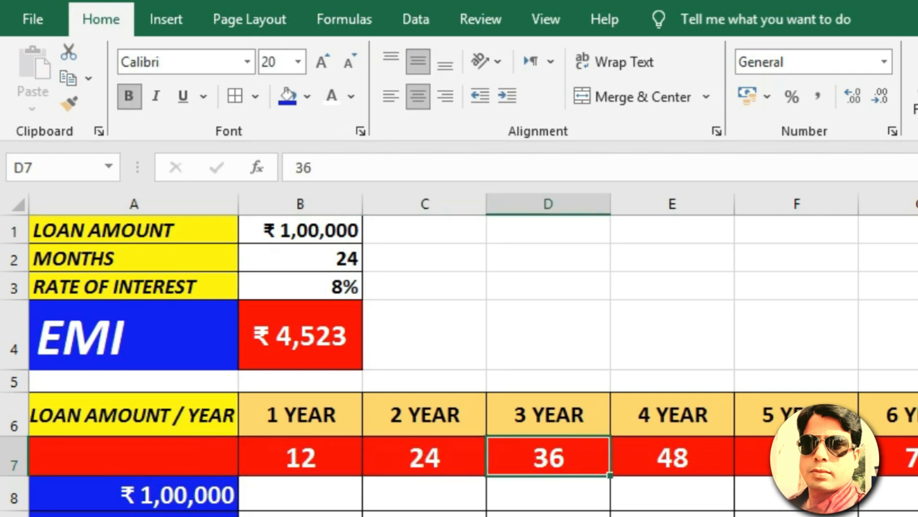
left_click(140, 498)
left_click(317, 497)
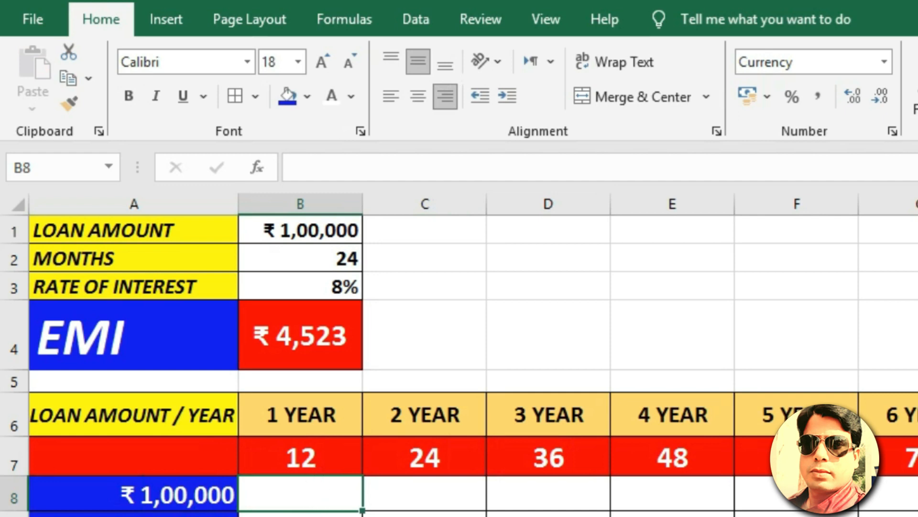
left_click(160, 455)
left_click(293, 332)
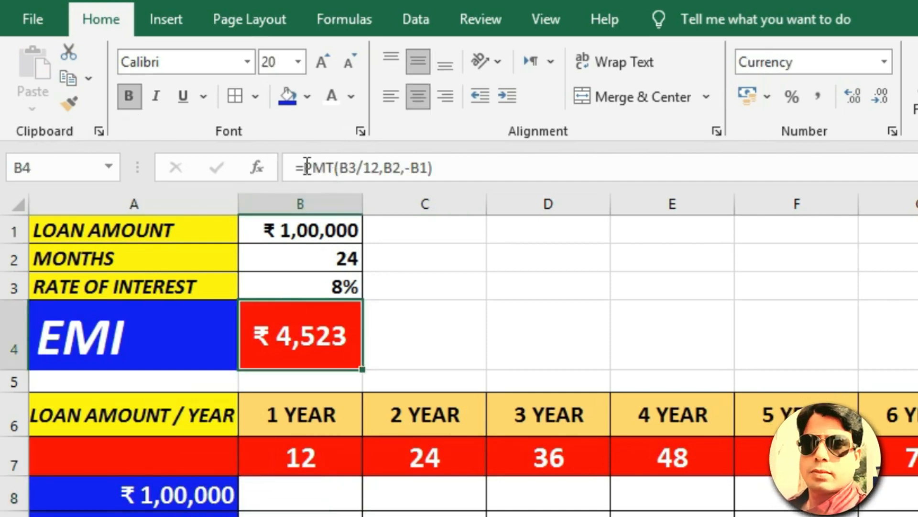
Copy the PMT formula text from B4 and enter it in A7 as =PMT(B3/12,B2,-B1).
left_click_drag(306, 167, 452, 183)
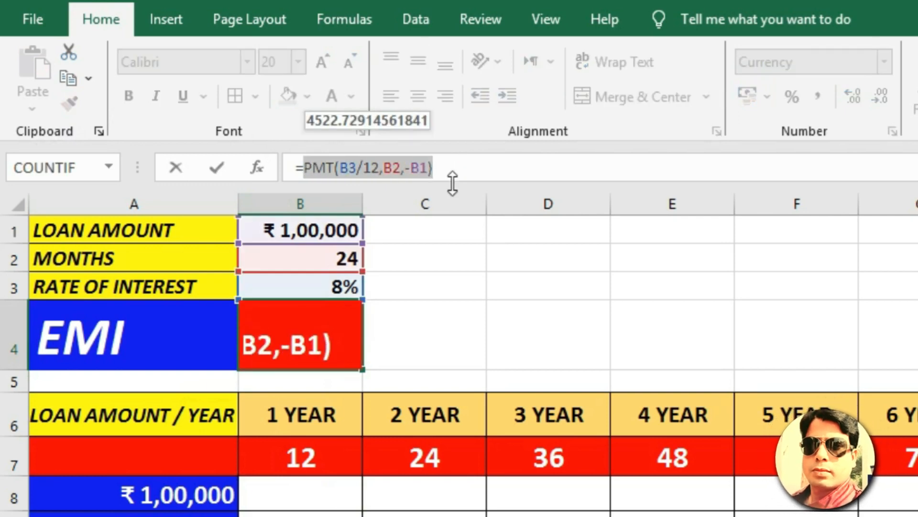
key("ctrl+c")
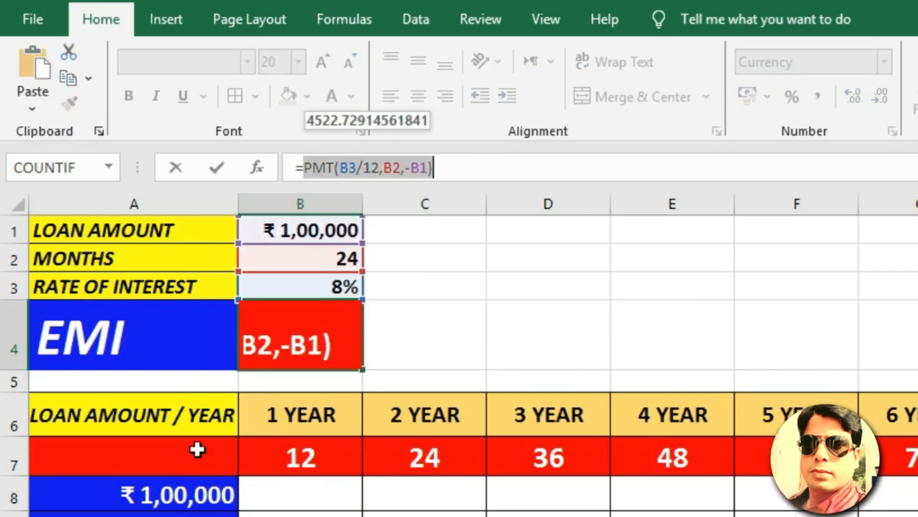
key("Escape")
left_click(160, 459)
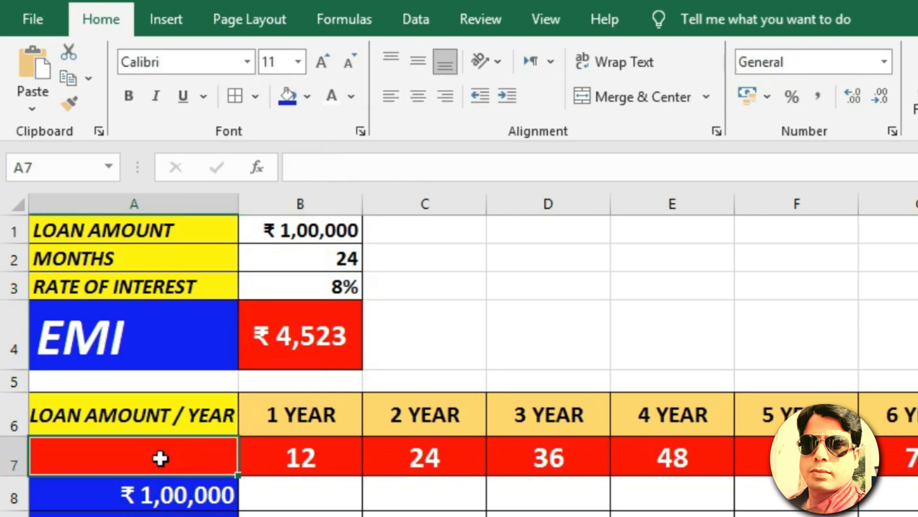
type("=")
key("ctrl+v")
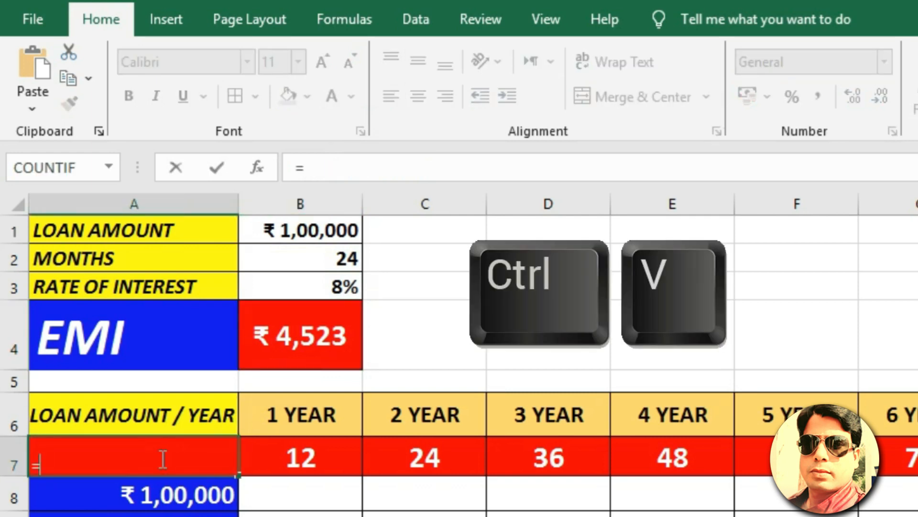
key("Return")
Format the formula result in A7 as bold size 20 currency with no decimals.
left_click(169, 458)
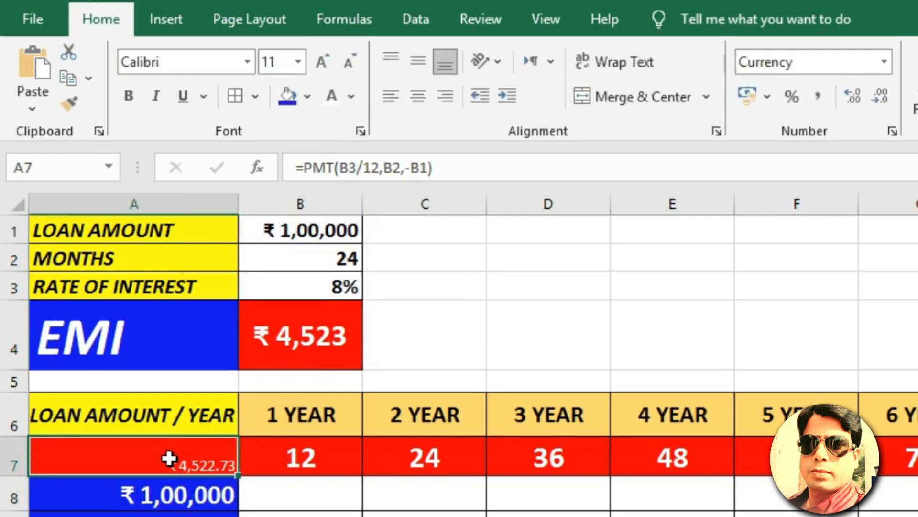
left_click(320, 62)
left_click(320, 63)
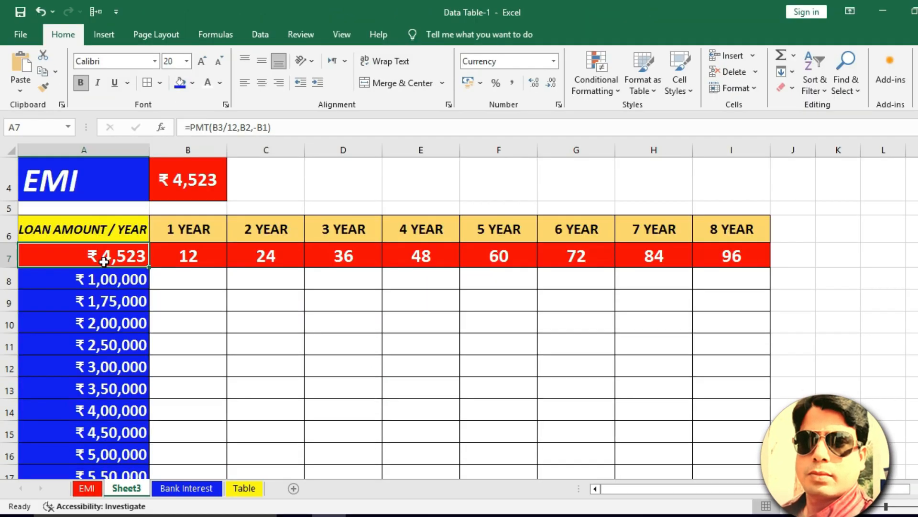
Create a What-If data table on A7:I18 with B2 as the row input cell and B1 as the column input cell.
left_click_drag(104, 261, 731, 443)
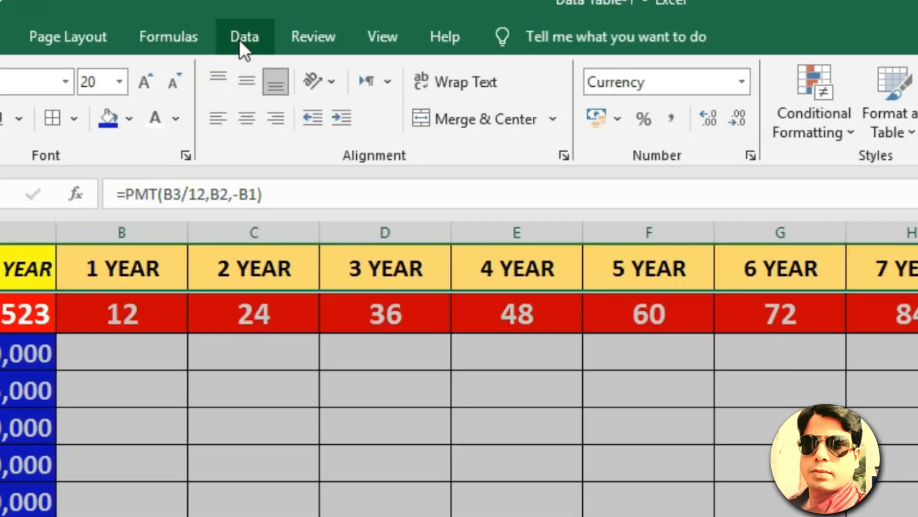
left_click(259, 38)
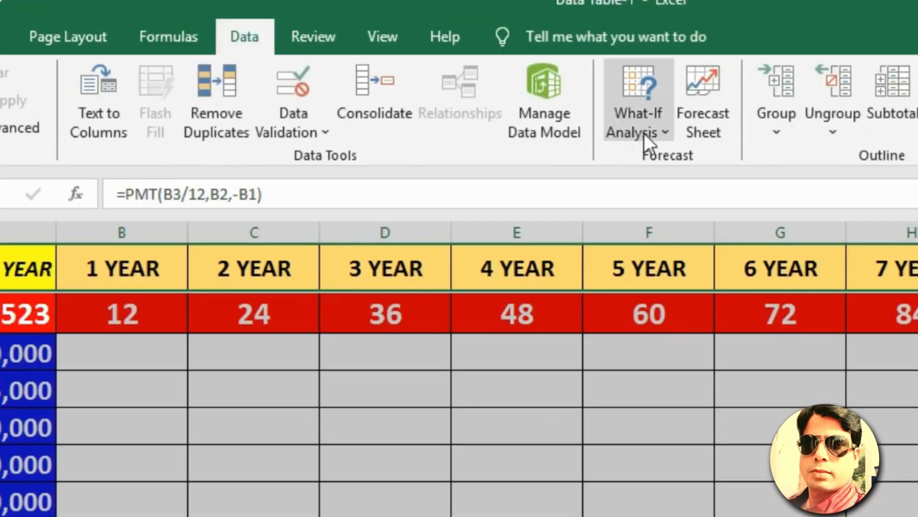
left_click(499, 87)
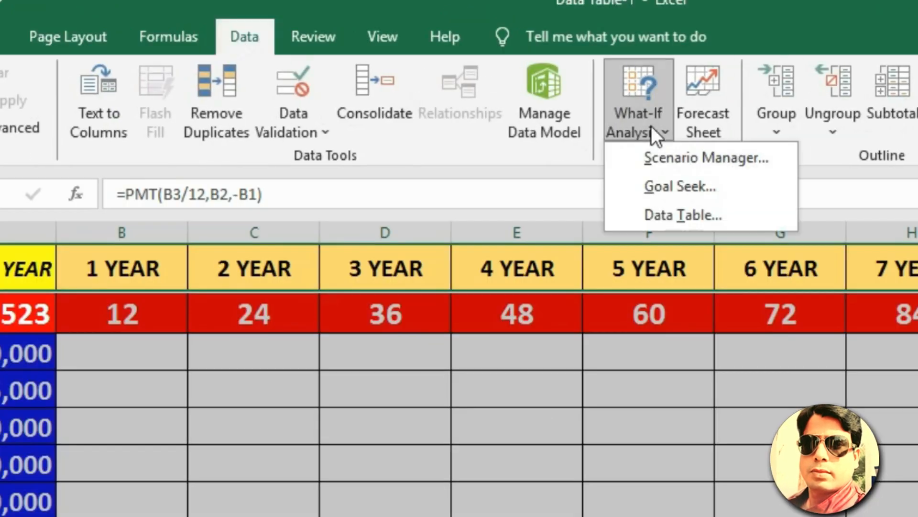
left_click(688, 215)
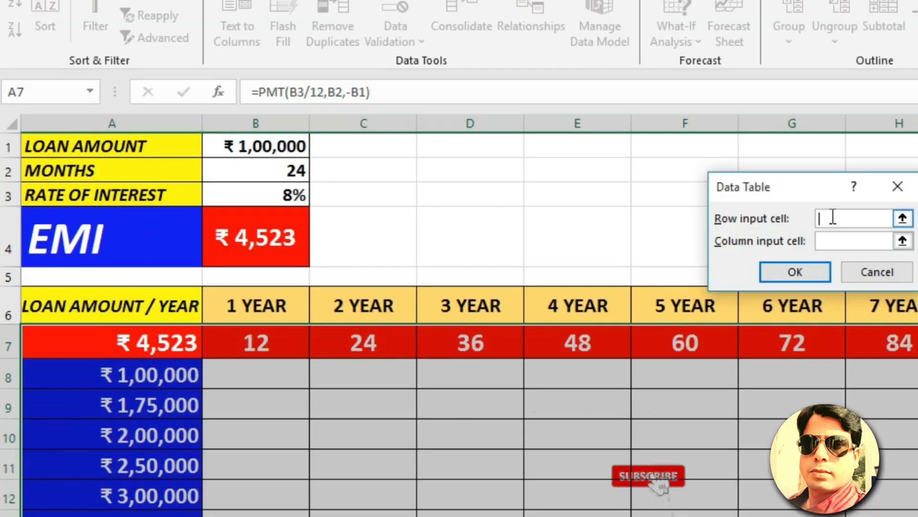
left_click(293, 172)
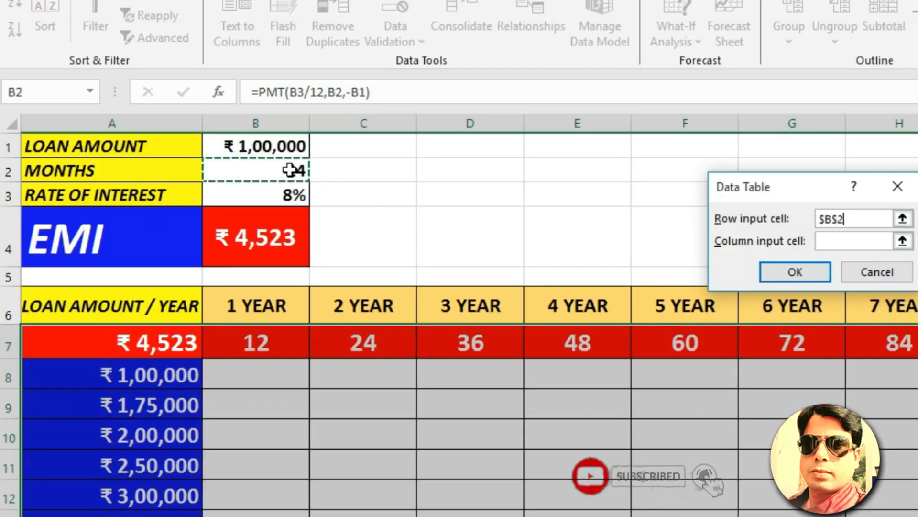
left_click(831, 241)
left_click(218, 140)
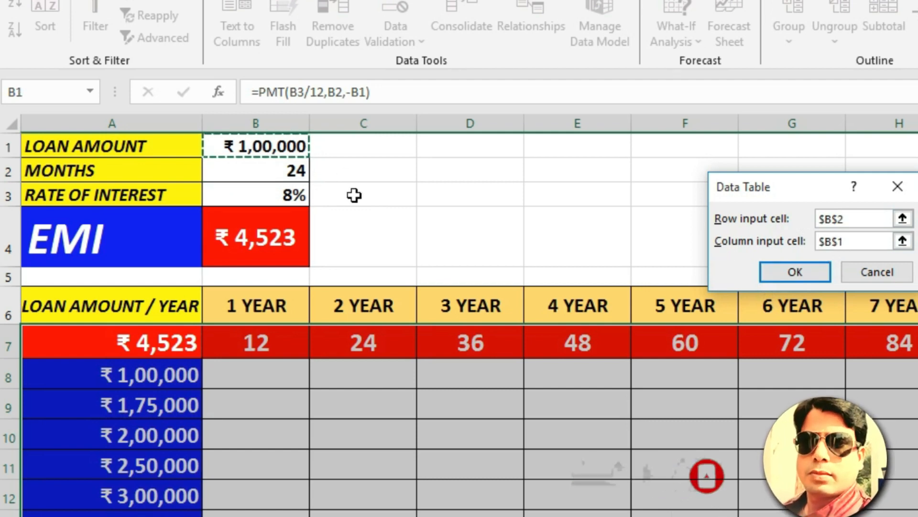
left_click(795, 271)
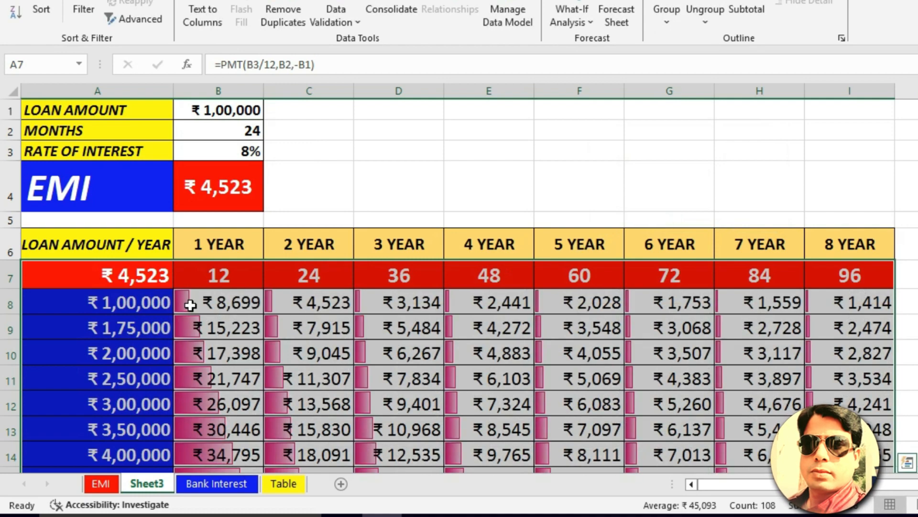
Make the values of the data table A7:I18 bold.
scroll(190, 305, "down", 3)
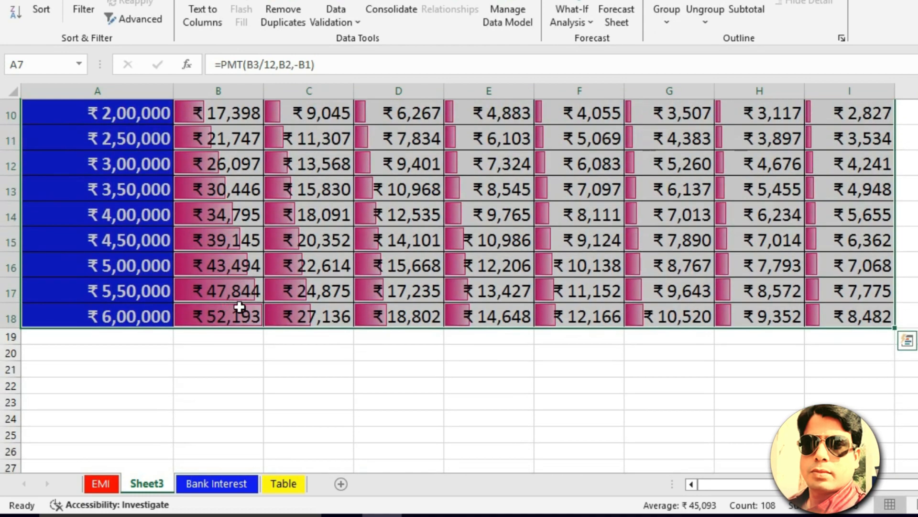
scroll(225, 267, "up", 2)
left_click(72, 1)
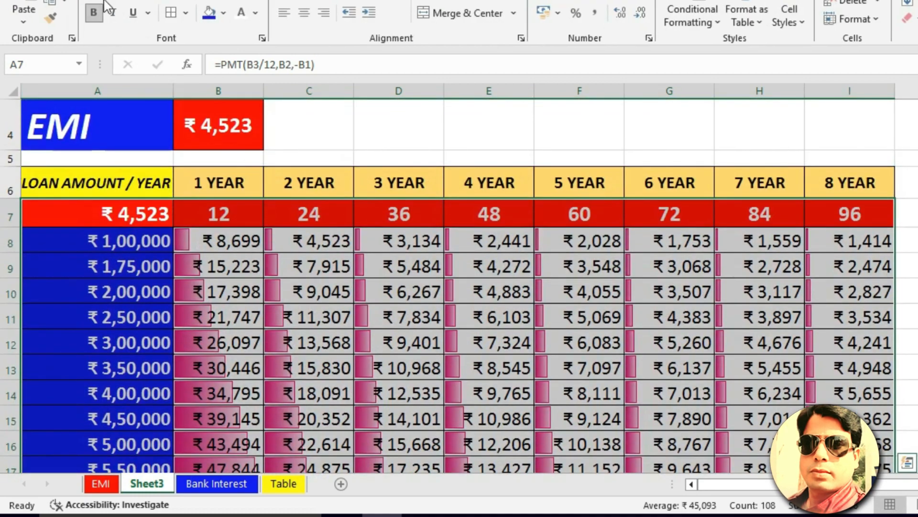
scroll(171, 298, "up", 1)
Examine the calculated EMIs in the data table against their loan amounts and month headers.
left_click(171, 298)
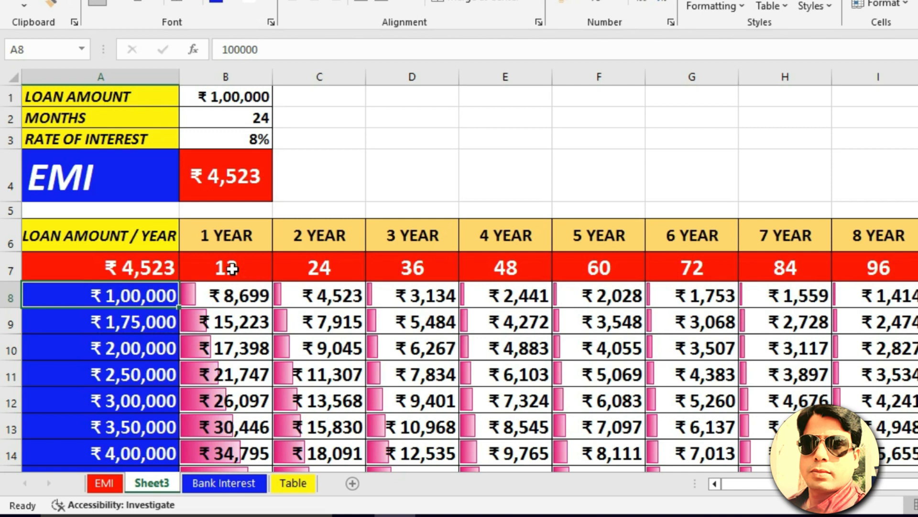
left_click(232, 268)
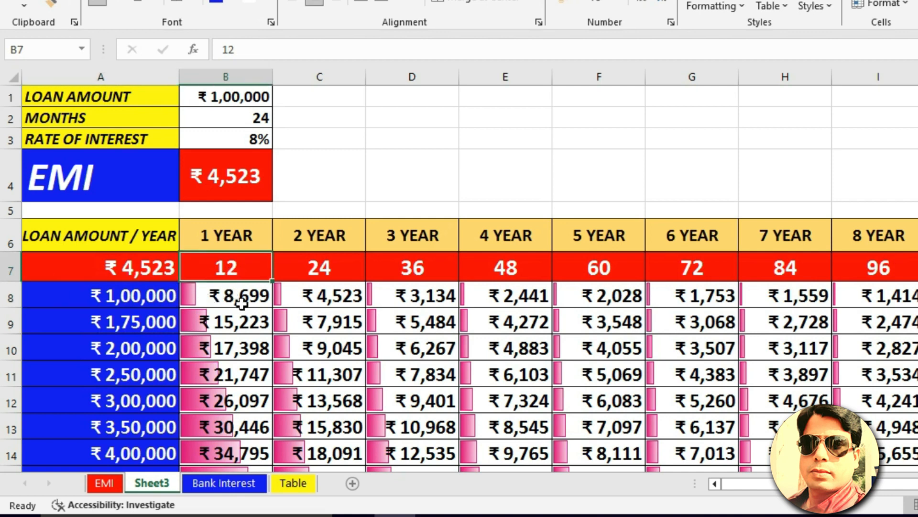
left_click(257, 298)
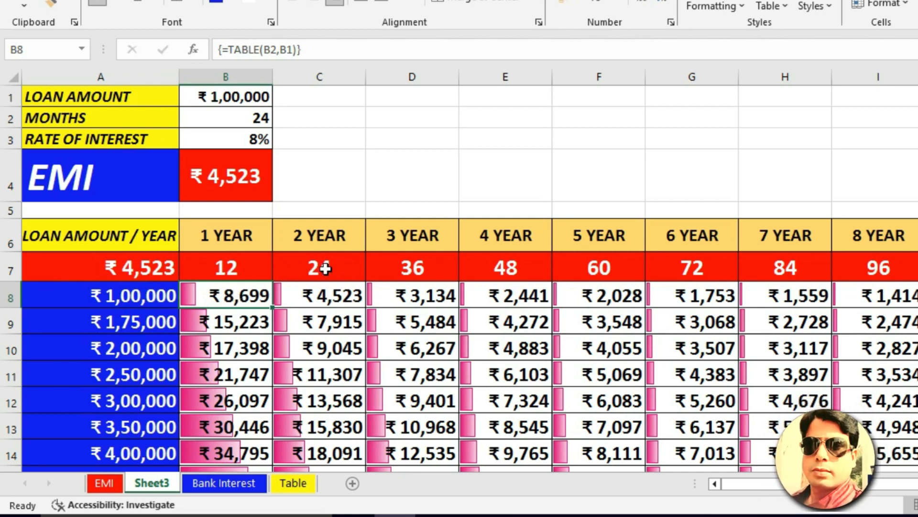
left_click(316, 300)
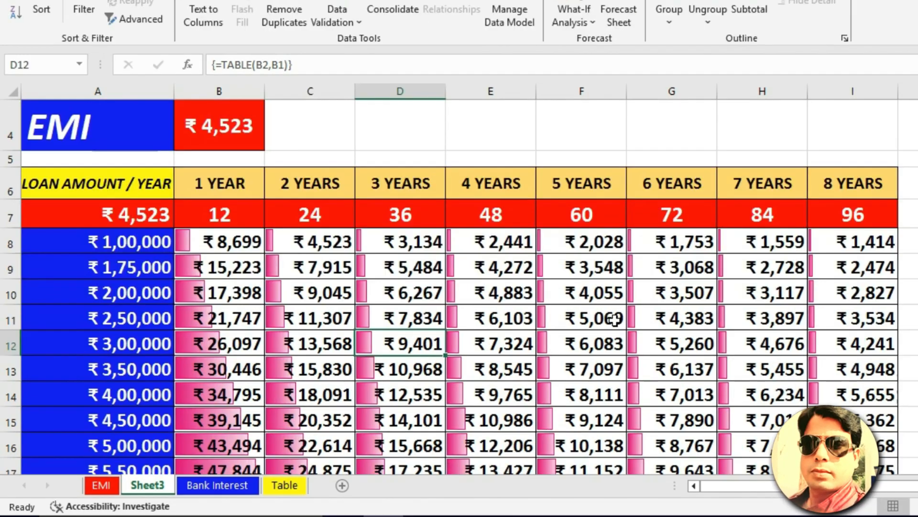
scroll(614, 320, "down", 4)
scroll(615, 320, "up", 5)
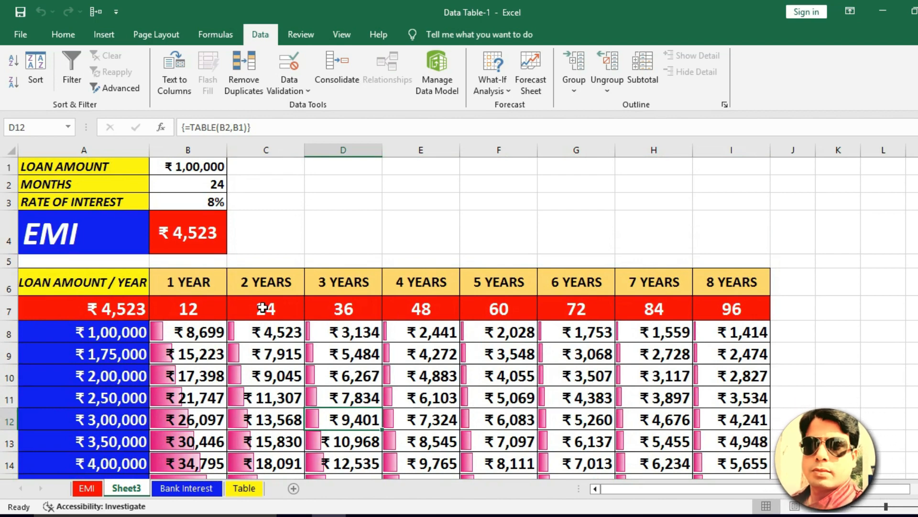
scroll(262, 307, "down", 2)
scroll(475, 339, "up", 2)
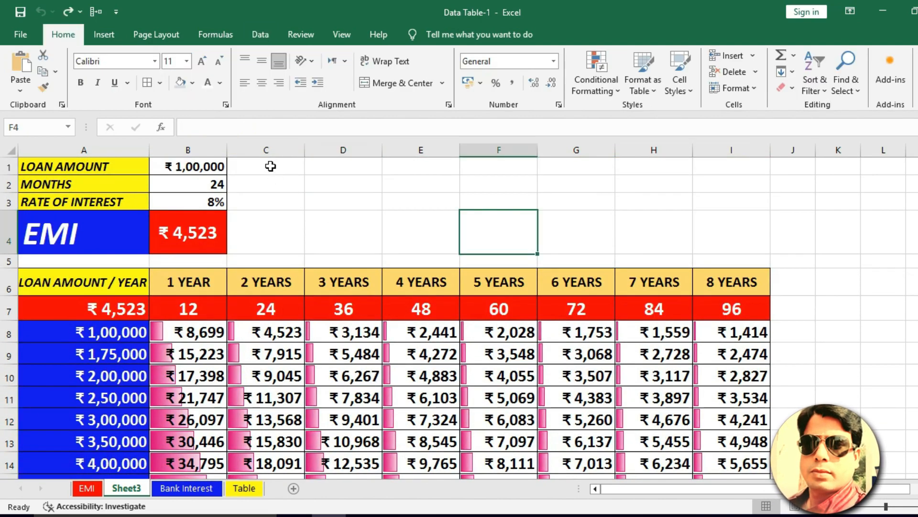
Fill the empty area C1:I4 with white and give it outside borders.
left_click_drag(268, 166, 703, 234)
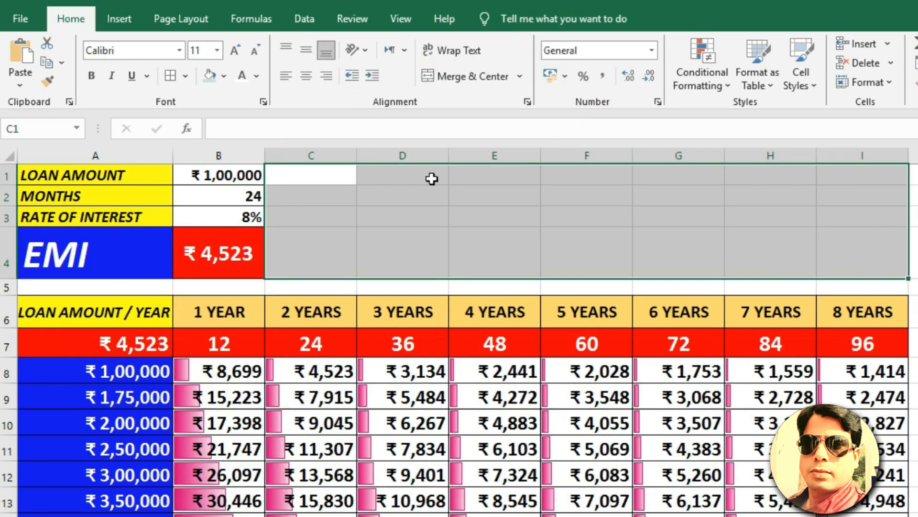
left_click(224, 76)
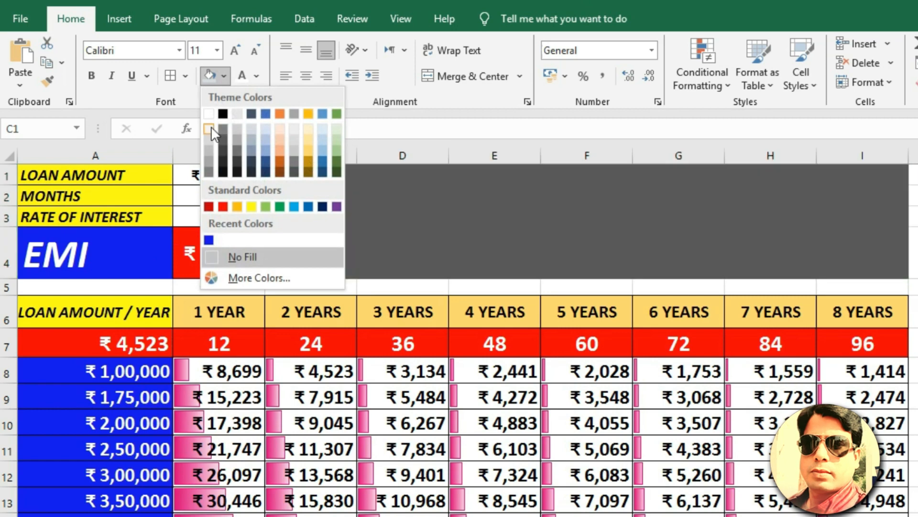
key("Escape")
left_click(184, 76)
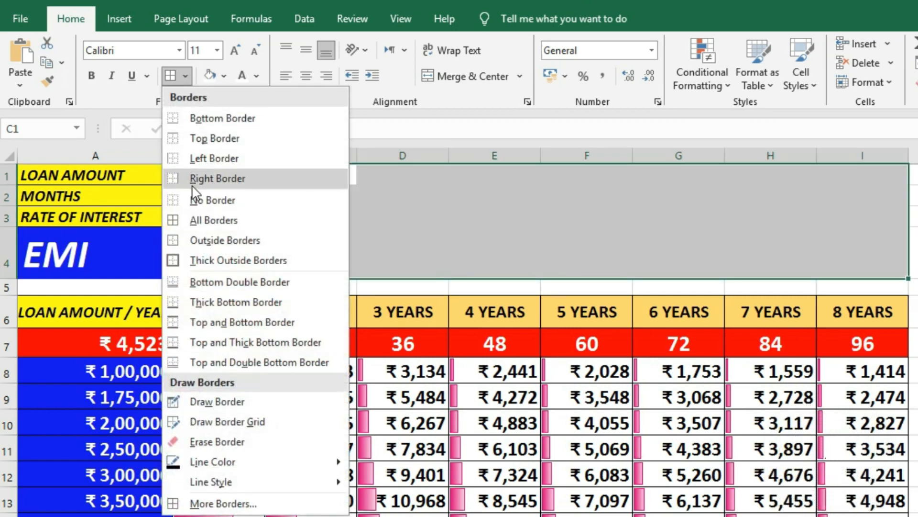
left_click(201, 240)
left_click(424, 212)
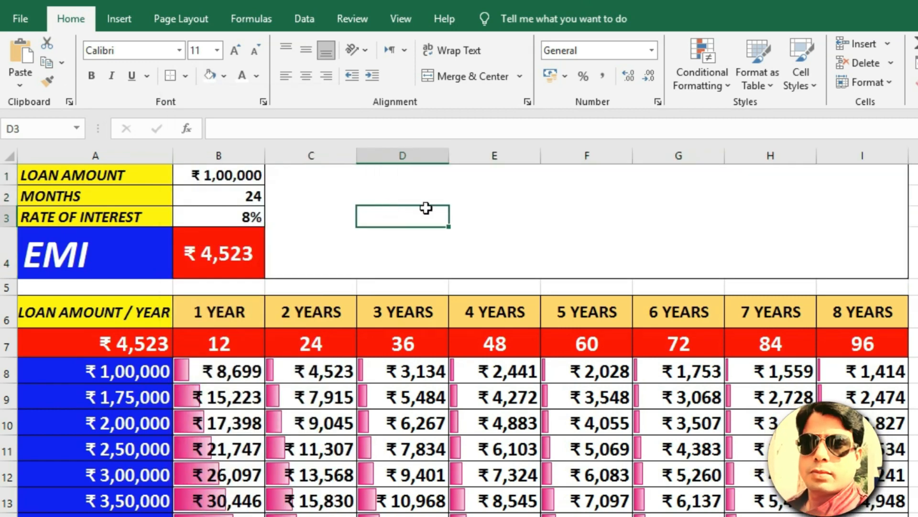
Merge and center D2:G3 and fill the merged cell with blue.
left_click_drag(424, 203, 682, 217)
left_click(462, 76)
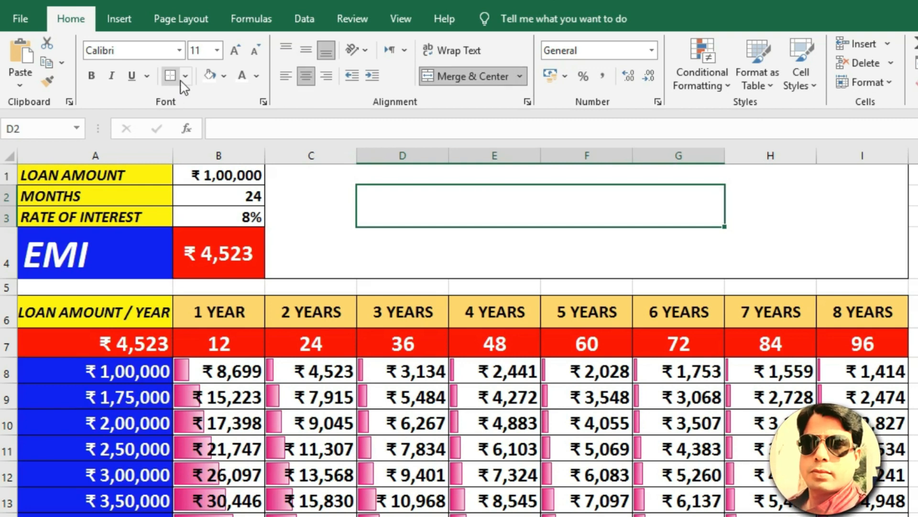
left_click(209, 76)
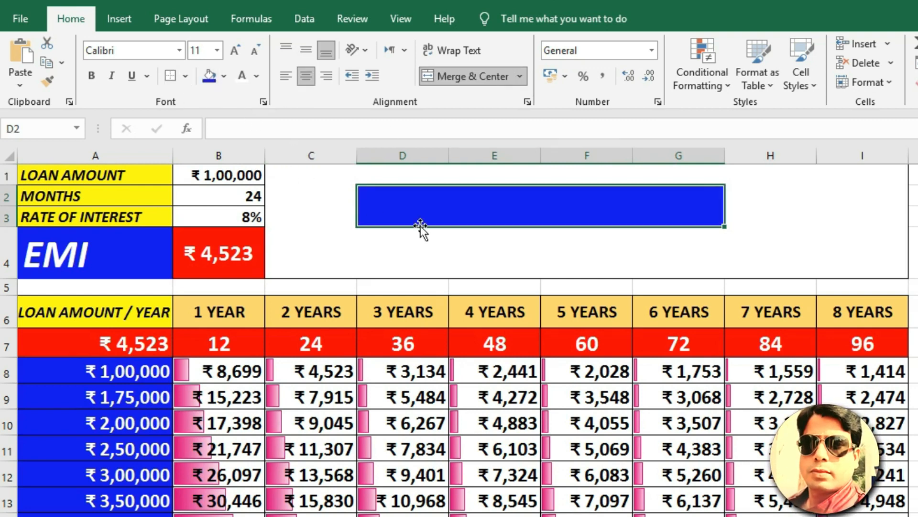
Enter YX BANK in the merged blue cell and format it middle-aligned, white, bold, size 36.
type("YX BANK")
key("Return")
left_click(539, 206)
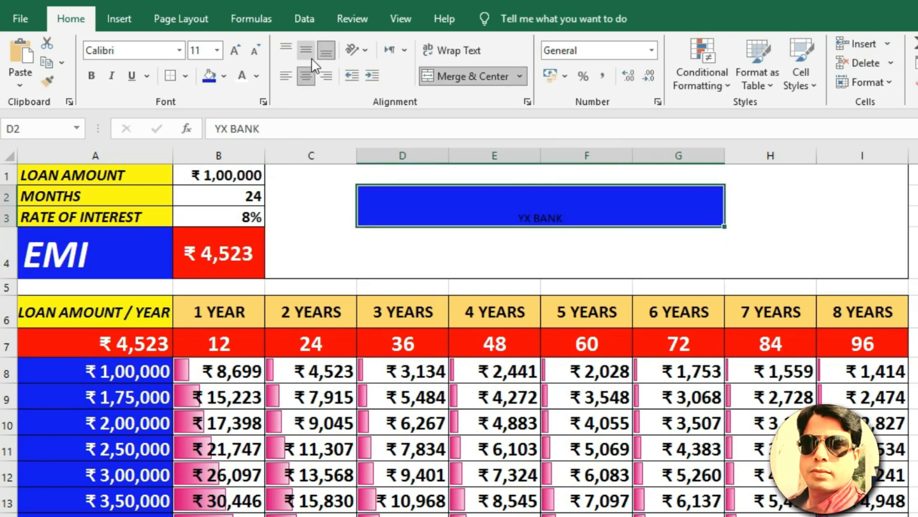
left_click(306, 50)
left_click(242, 76)
left_click(235, 50)
left_click(235, 51)
left_click(234, 50)
key("ctrl+b")
left_click(511, 224)
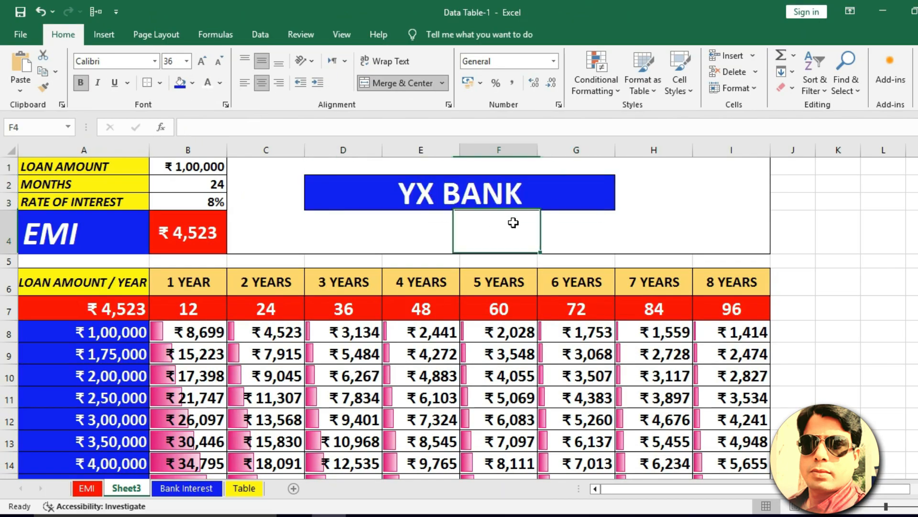
Put a thick outside border around A1:I18 and fill the spacer row A5:I5 with black.
left_click_drag(765, 167, 8, 368)
scroll(430, 287, "up", 3)
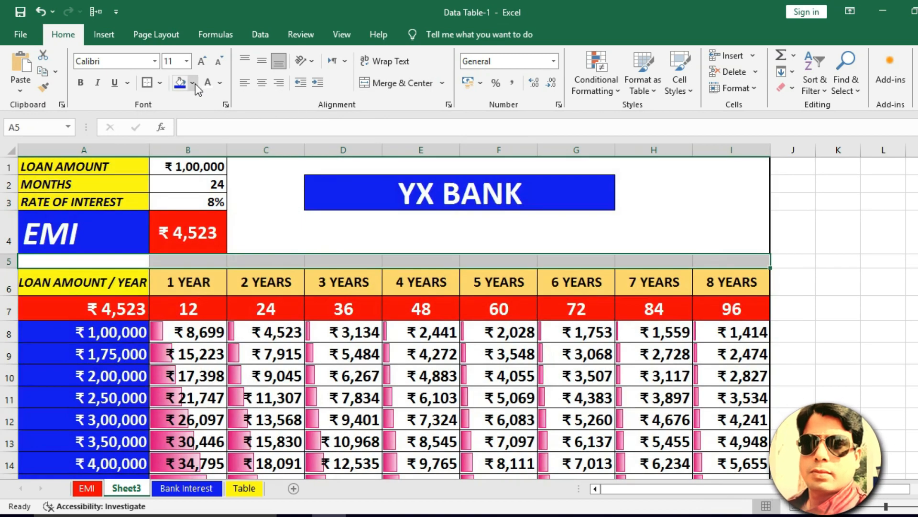
left_click(828, 270)
left_click(261, 35)
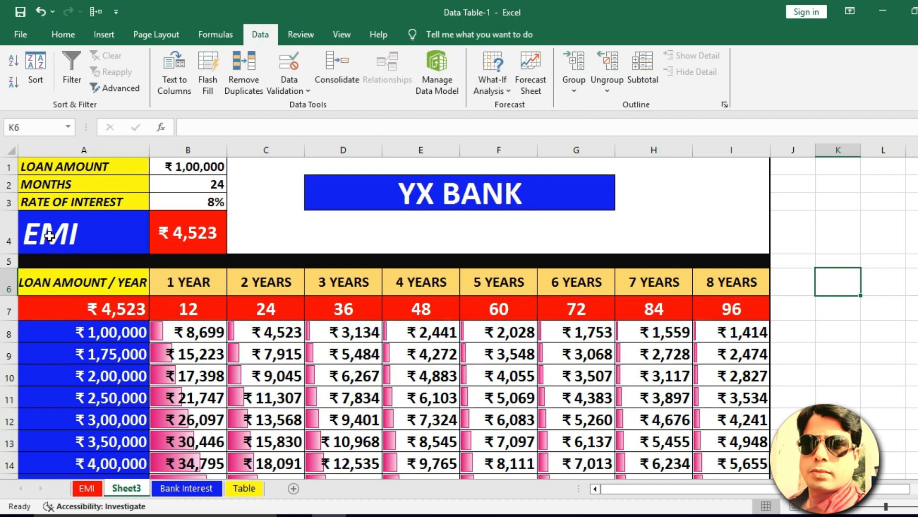
Set the loan amount in A8 to 150000 to test the data table.
scroll(124, 312, "down", 1)
left_click(111, 284)
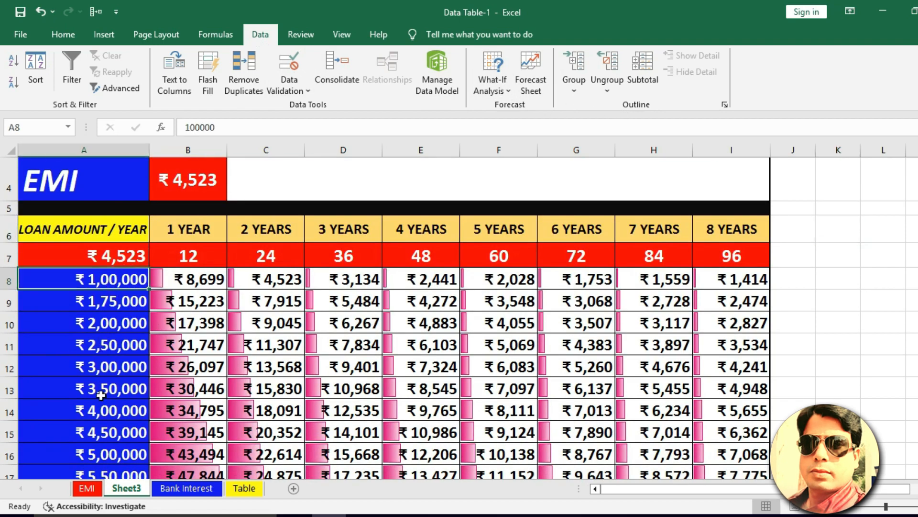
scroll(103, 403, "down", 1)
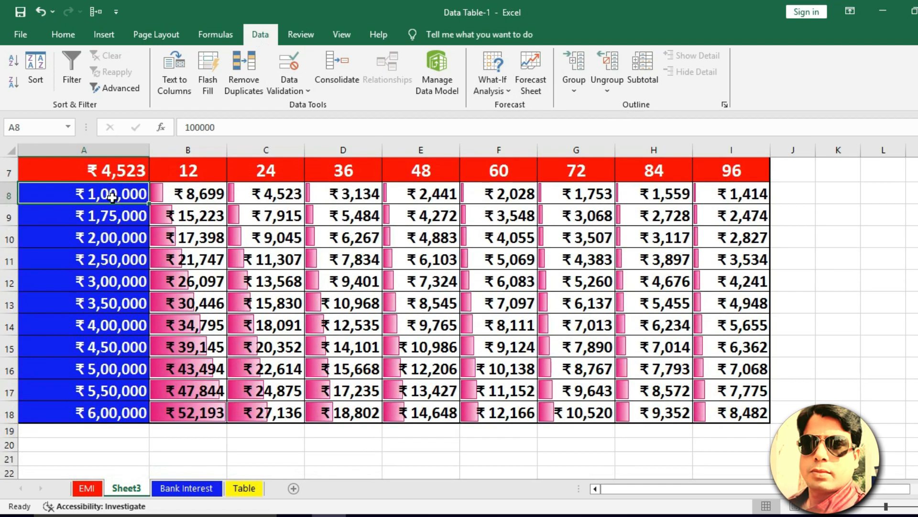
scroll(110, 211, "up", 1)
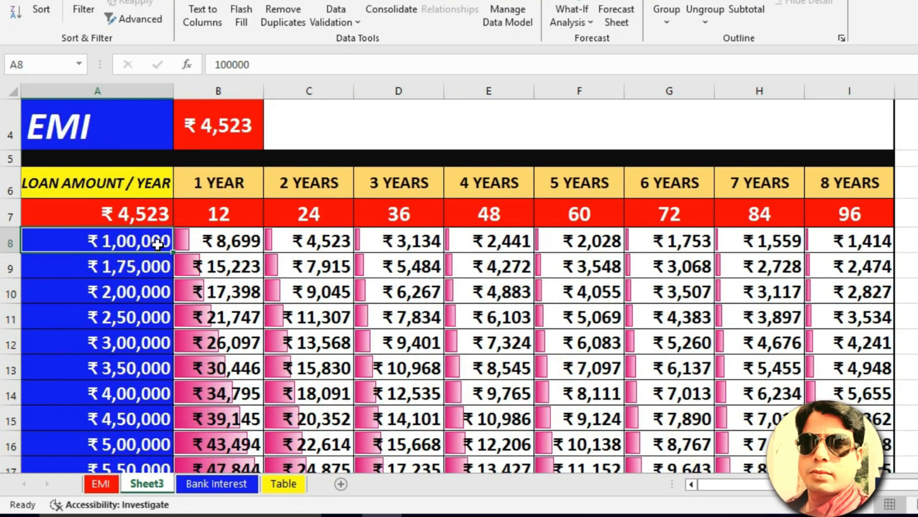
type("150000")
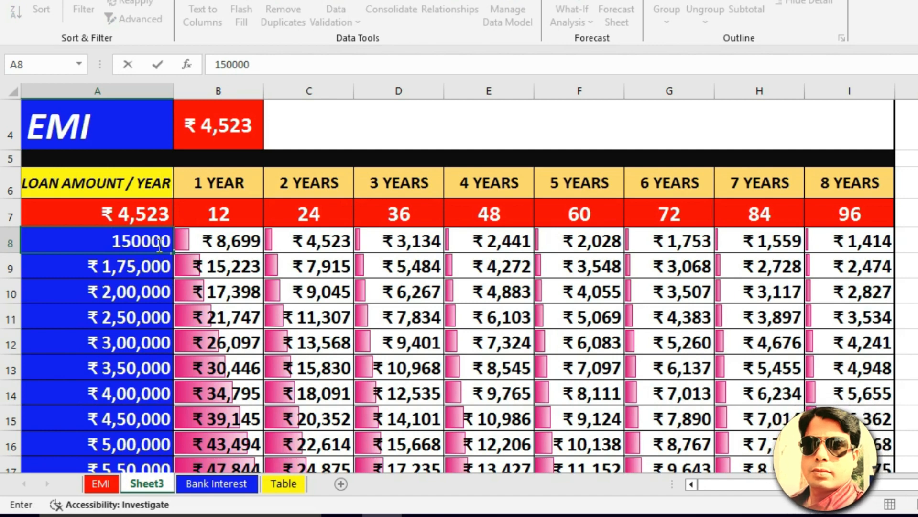
key("Return")
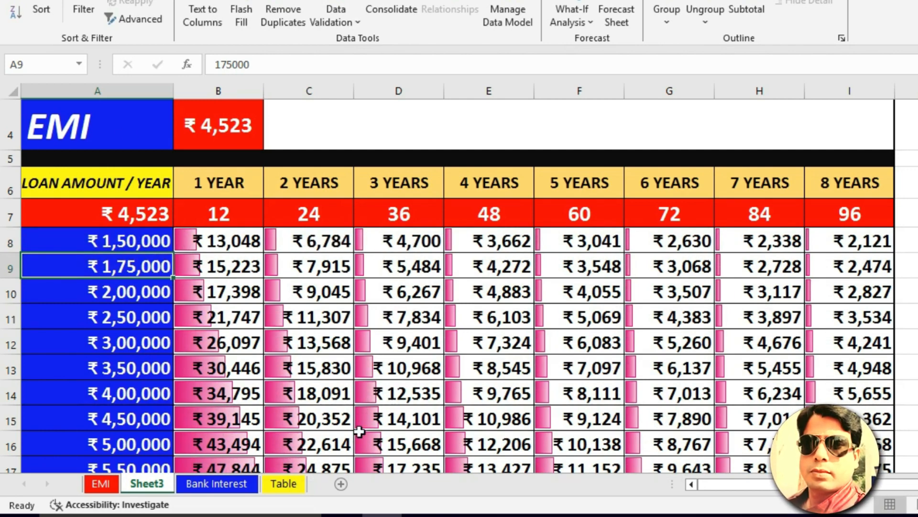
Set the loan amount in A8 back to 100000.
left_click(112, 245)
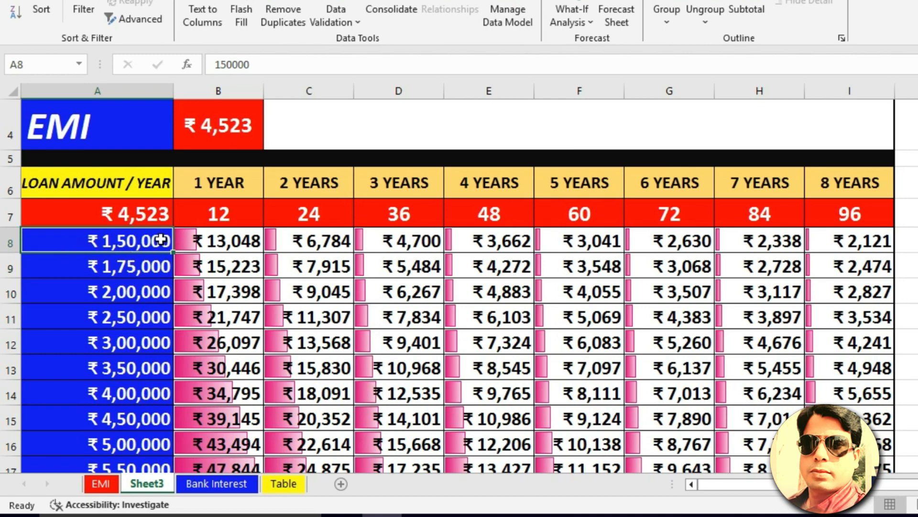
type("100000")
left_click(382, 343)
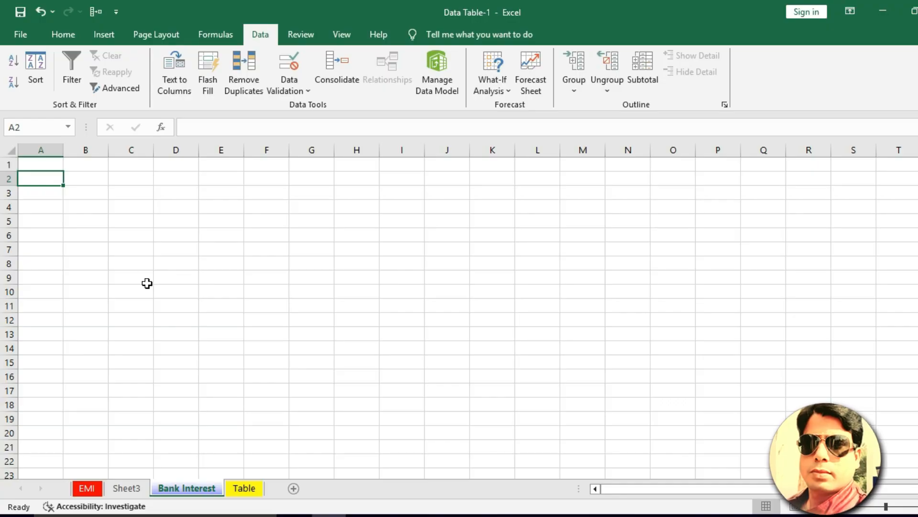
On the Bank Interest sheet, enter DEPOSIT AMOUNT in A1 with 100000 in B1, and BANK INTEREST in A2 with 5% in B2.
left_click(58, 166)
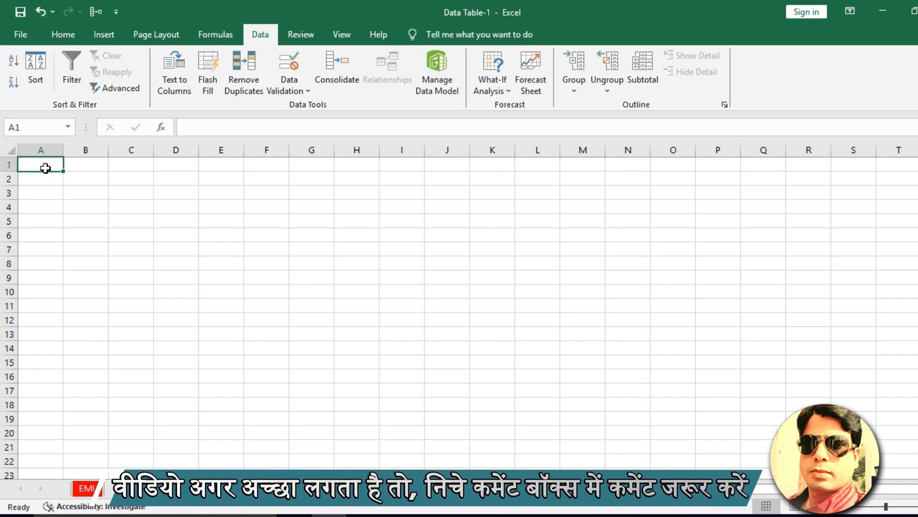
left_click_drag(65, 164, 86, 164)
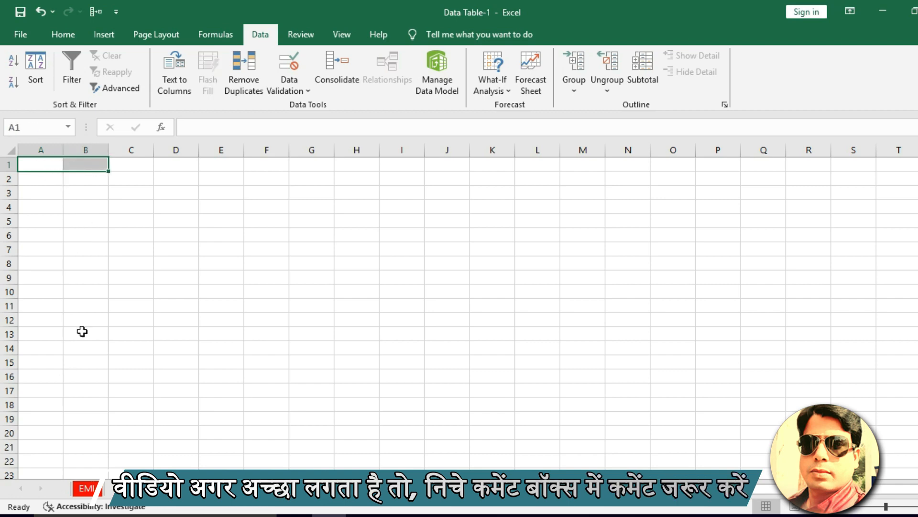
left_click(51, 164)
type("DEPOSIT")
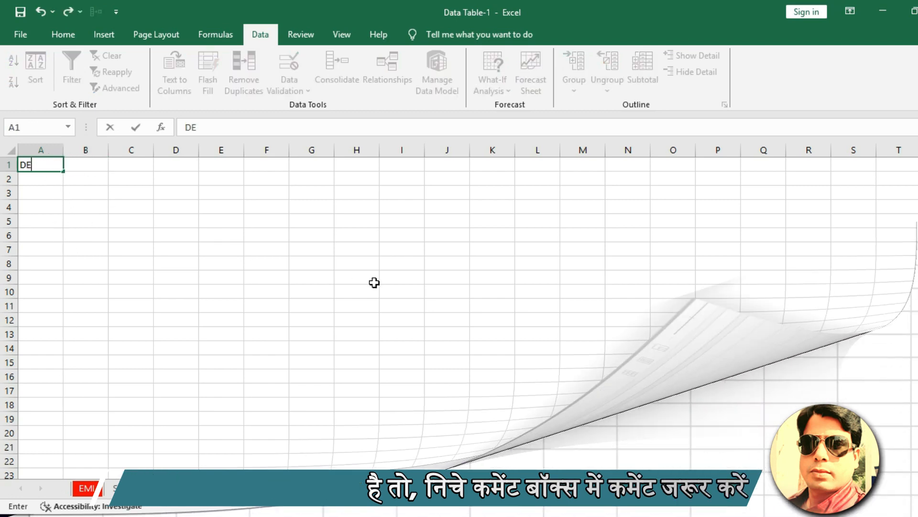
type(" AMOUNT")
key("Return")
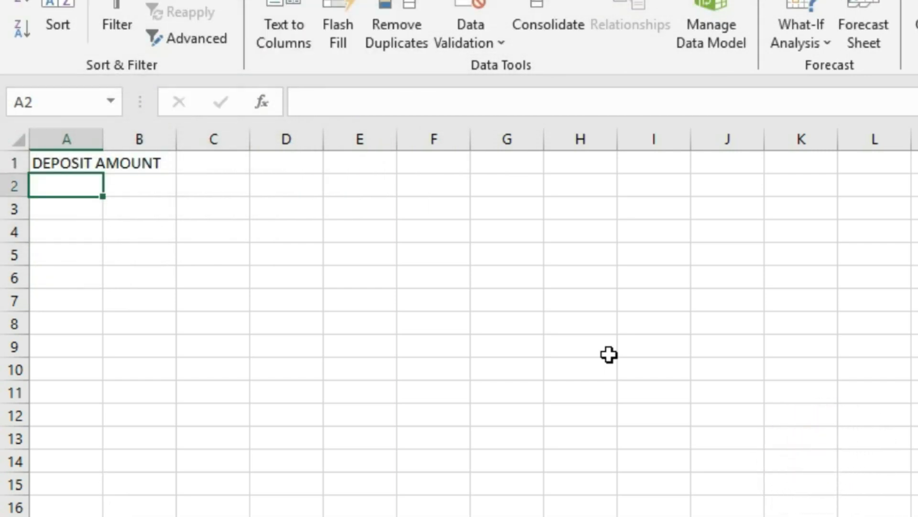
type("BANK INTEREST")
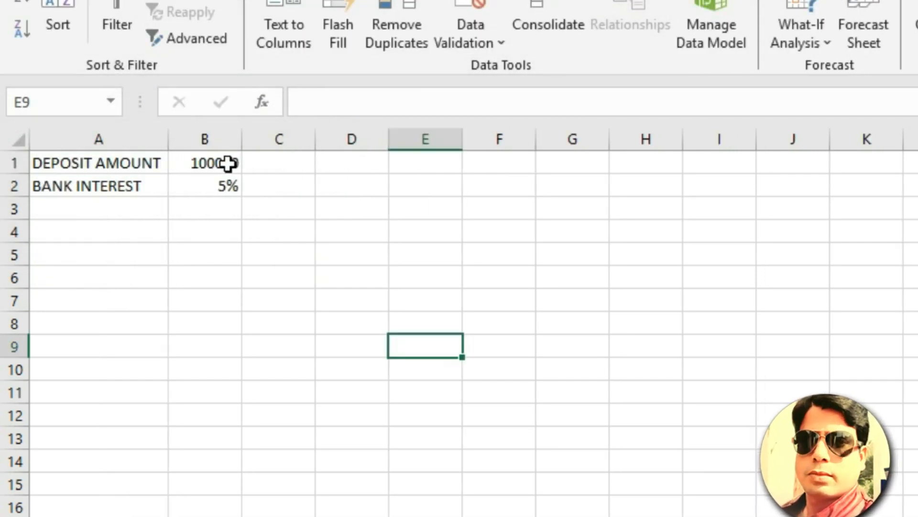
left_click(225, 164)
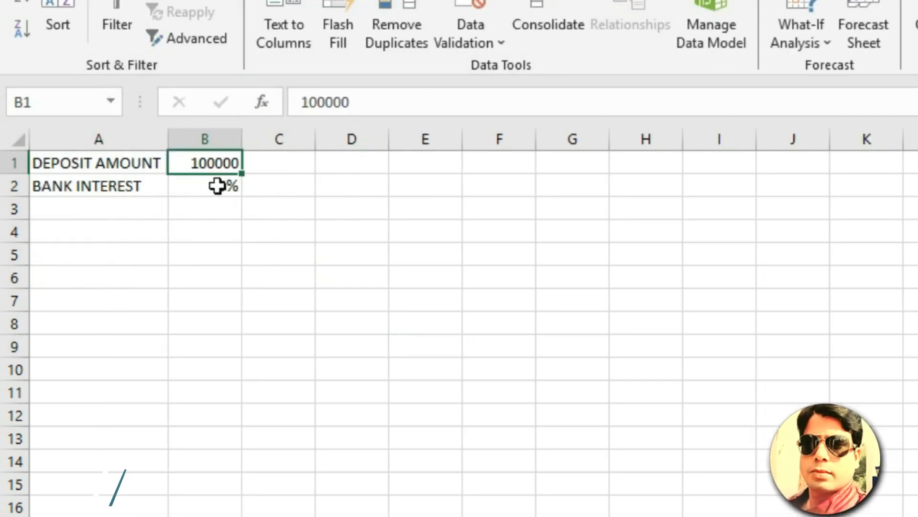
left_click(253, 247)
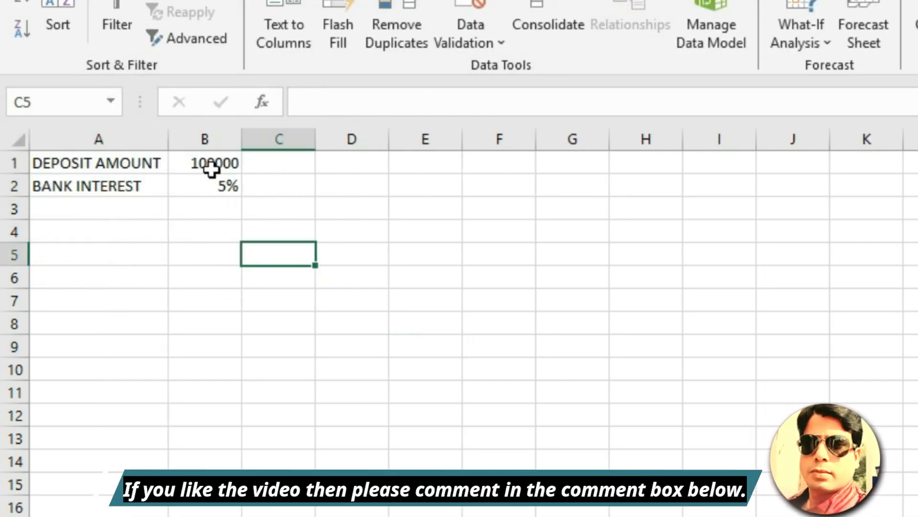
left_click(211, 168)
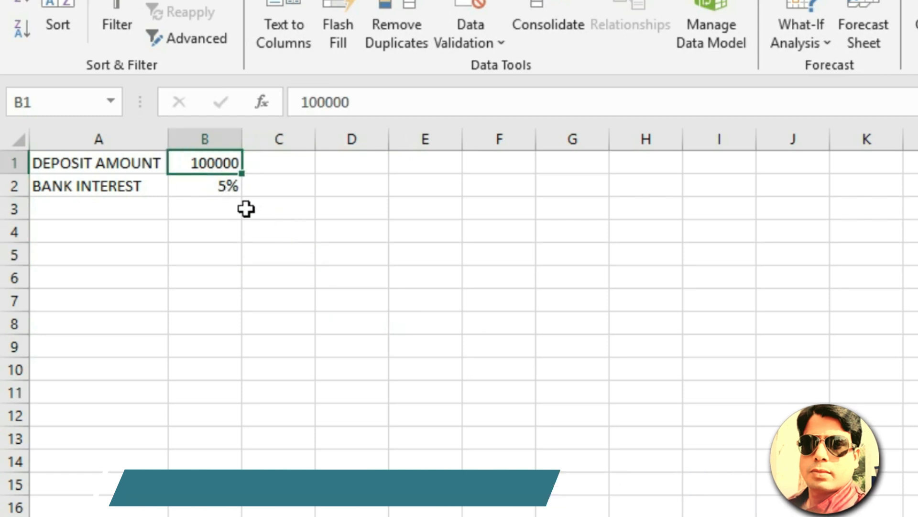
left_click(216, 185)
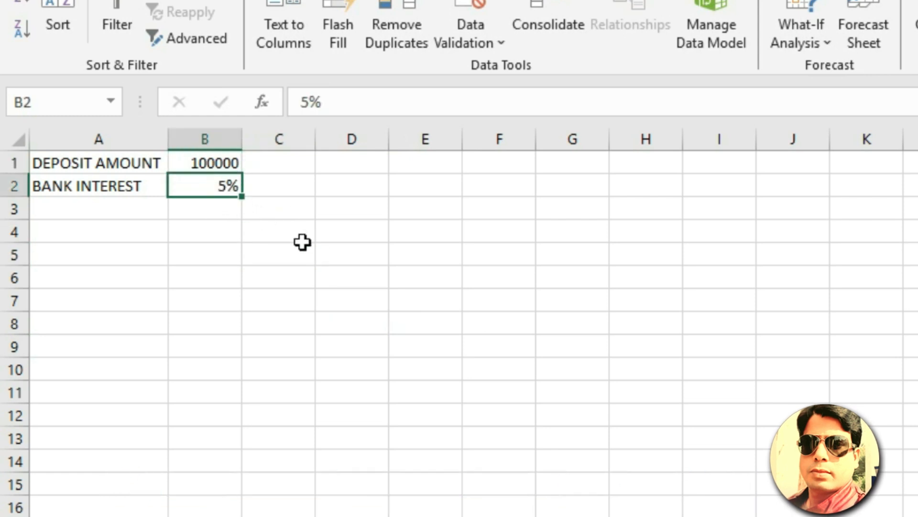
Enter the label INTEREST in B3.
key("Return")
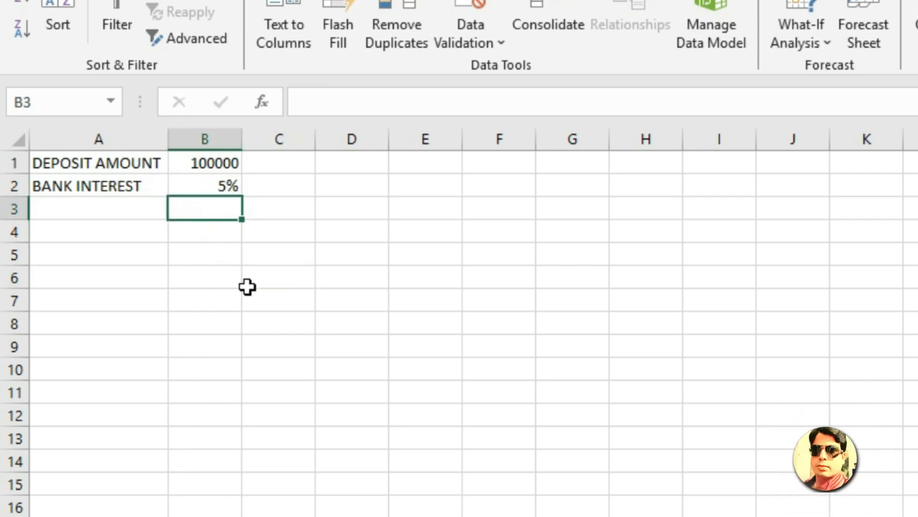
type("INTEREST")
Set the text orientation of cells B3:B12 to vertically stacked in the cell format settings.
left_click_drag(189, 211, 211, 407)
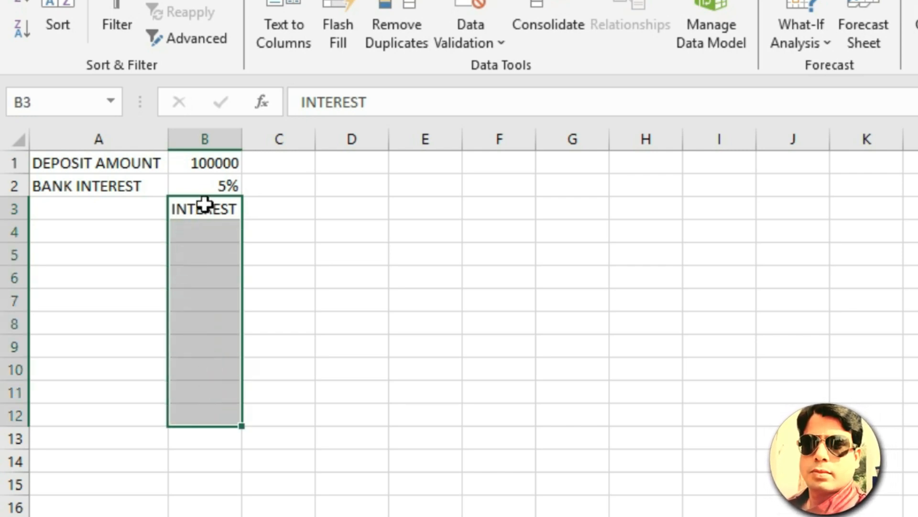
left_click_drag(205, 201, 223, 415)
left_click(185, 99)
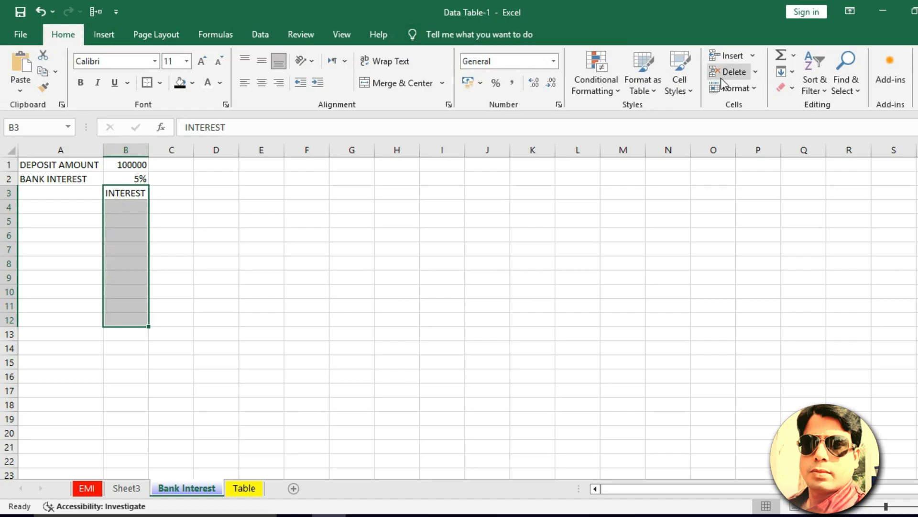
left_click(724, 88)
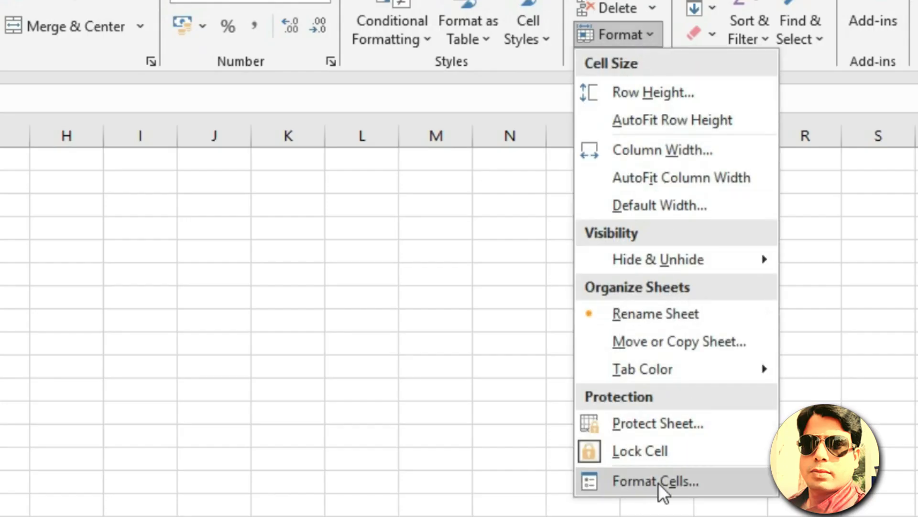
left_click(642, 482)
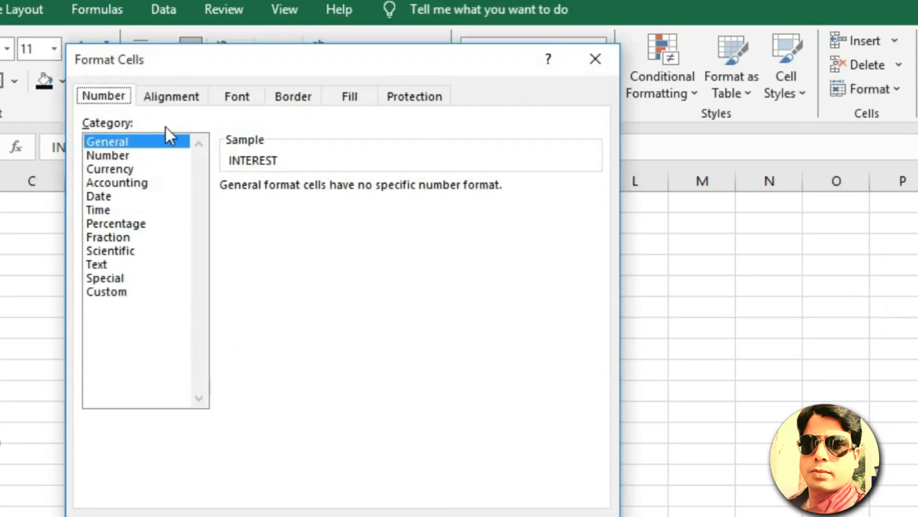
left_click(173, 100)
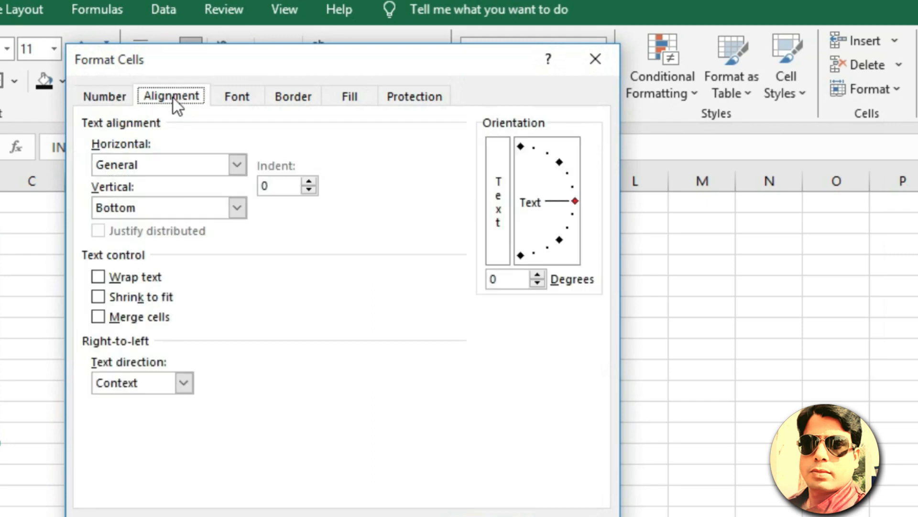
left_click(498, 202)
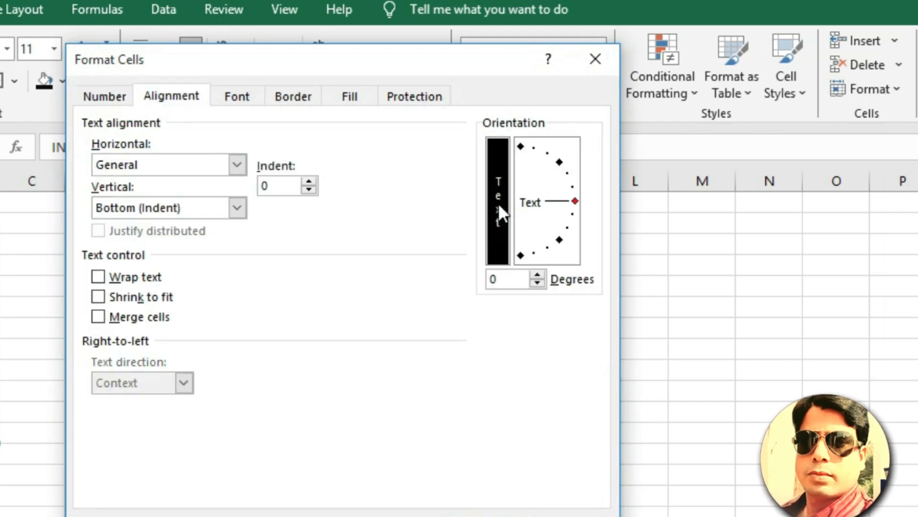
Set horizontal and vertical alignment to Center for B3:B12 and merge the cells.
left_click(146, 161)
left_click(132, 207)
left_click(130, 207)
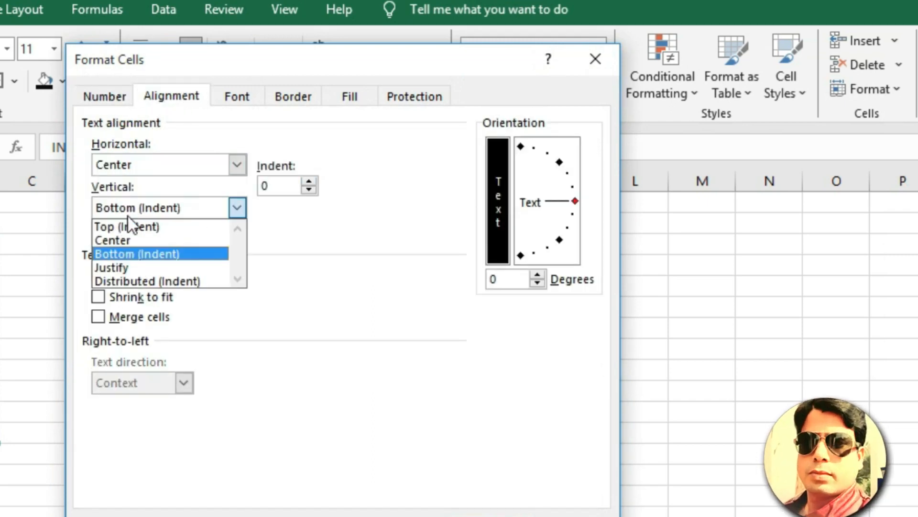
left_click(116, 240)
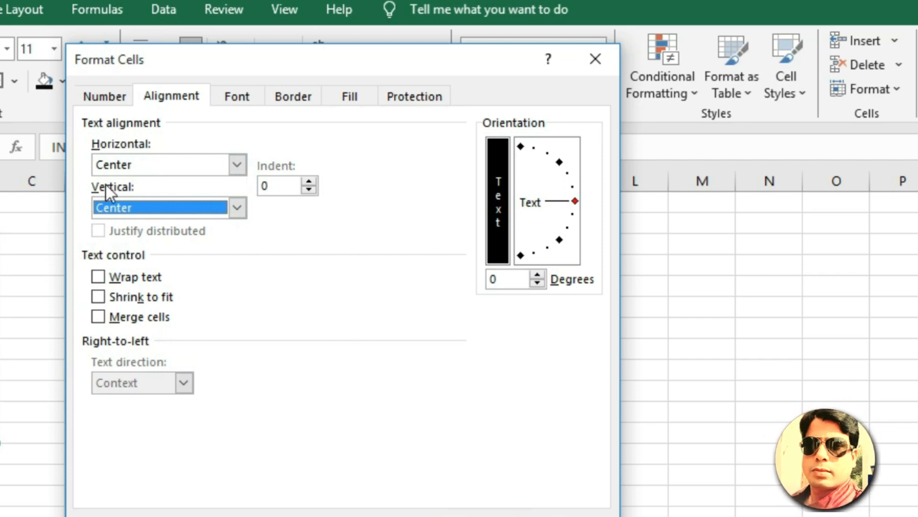
left_click(104, 317)
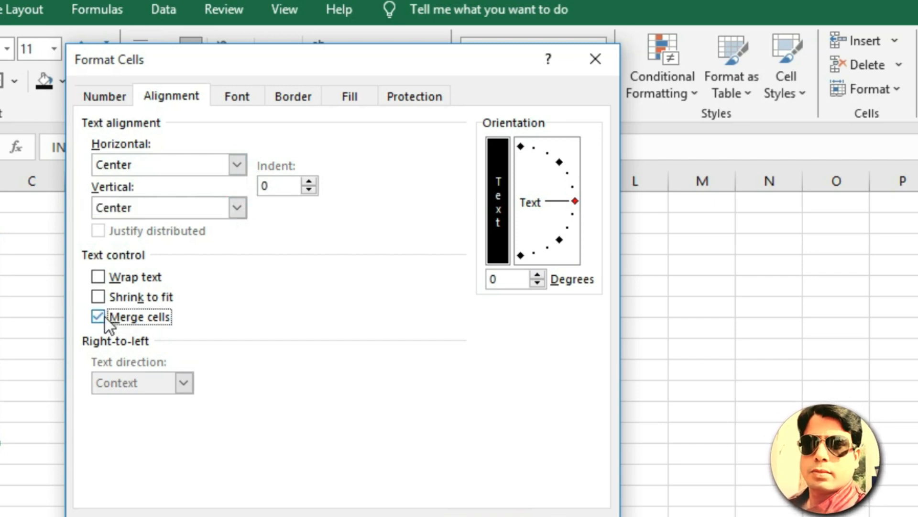
left_click(477, 382)
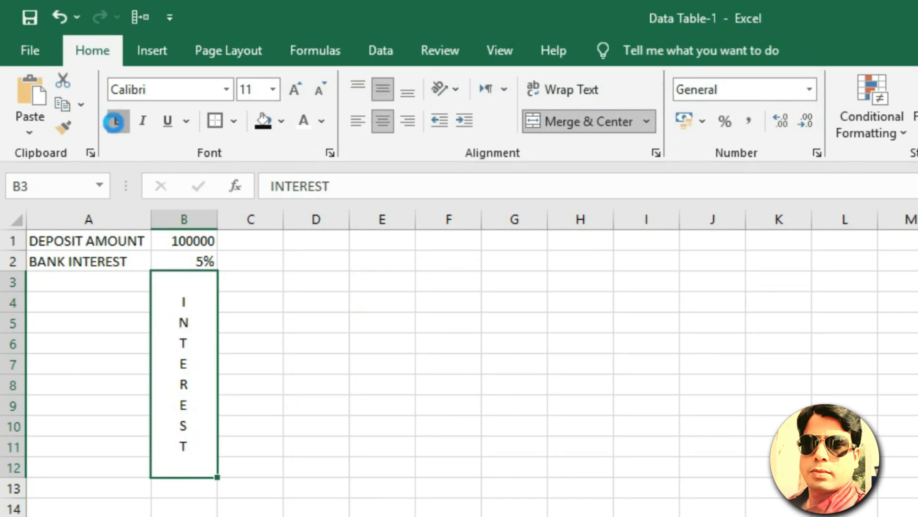
Make the merged INTEREST label bold at font size 14 and add borders around its cell.
left_click(115, 122)
left_click(295, 91)
left_click(295, 91)
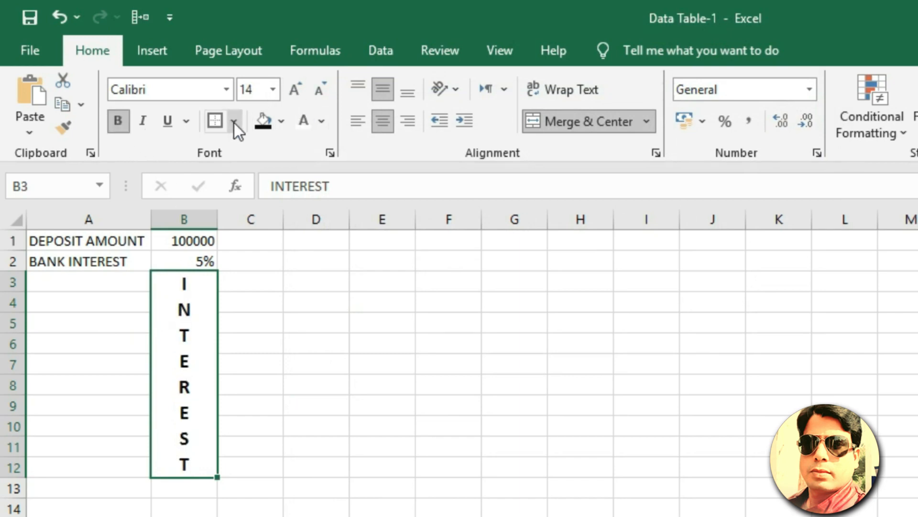
left_click(234, 122)
left_click(227, 292)
Format A1:B2 with borders, blue fill and white bold text at size 12.
left_click_drag(191, 241, 78, 238)
left_click(219, 127)
left_click(281, 122)
left_click(265, 323)
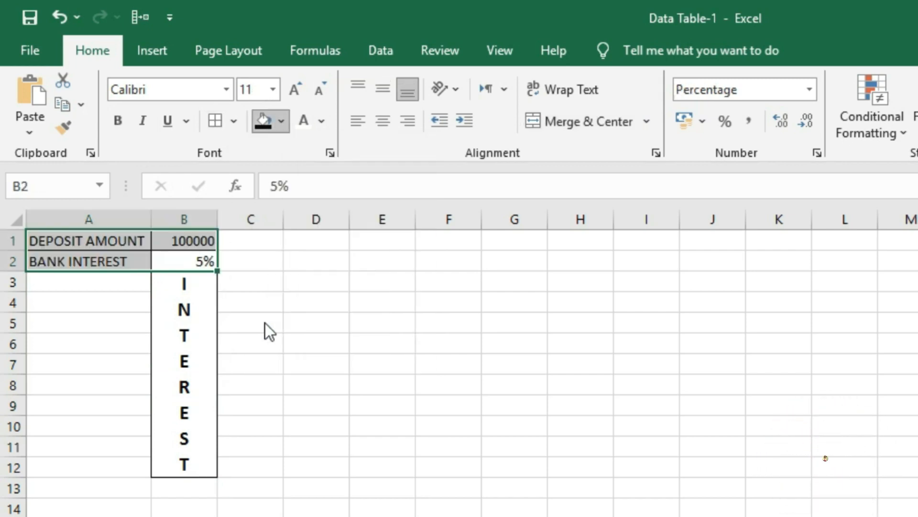
left_click(304, 122)
left_click(294, 90)
left_click(119, 121)
Widen columns A and B to fit their enlarged contents.
double_click(151, 219)
left_click_drag(232, 219, 243, 220)
left_click(342, 282)
left_click_drag(166, 220, 171, 220)
Format the deposit amount in B1 as rupee currency without decimals and widen column B slightly.
left_click(209, 241)
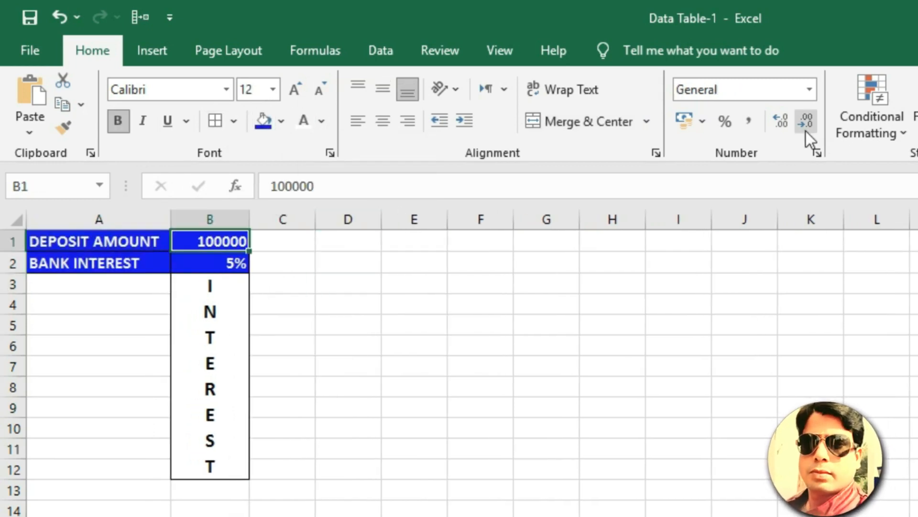
left_click(809, 89)
left_click(754, 218)
left_click(508, 304)
left_click_drag(249, 220, 253, 219)
Fill the input values in B1:B2 with red.
left_click_drag(210, 242, 211, 263)
left_click(281, 121)
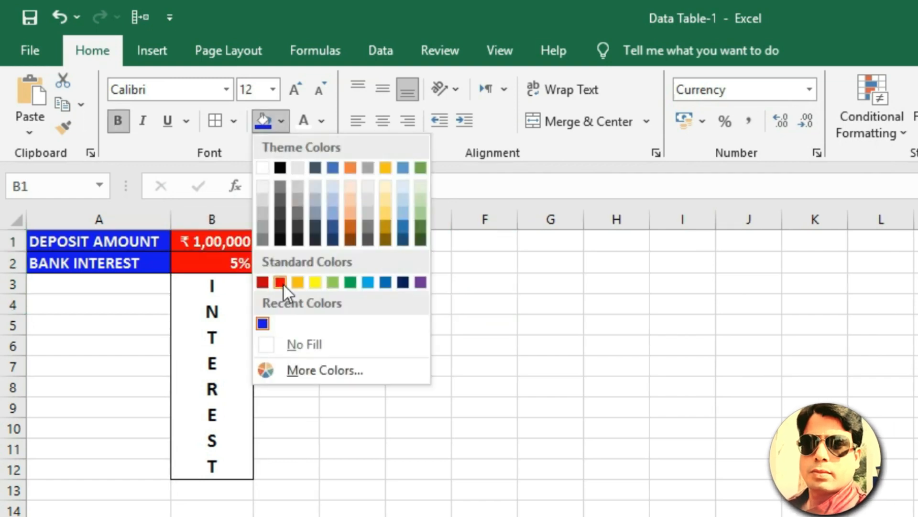
left_click(282, 284)
Give the merged INTEREST cell a blue fill and white text.
left_click(212, 373)
left_click(281, 121)
left_click(263, 324)
left_click(304, 121)
Make row 13 taller and apply borders and a blue fill to A13:K13.
left_click(98, 490)
left_click_drag(22, 434, 23, 469)
left_click_drag(93, 442, 760, 442)
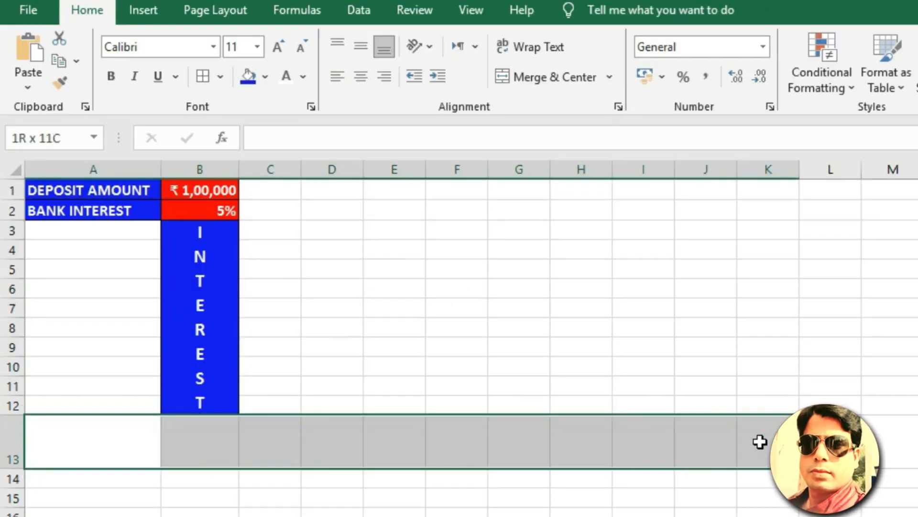
left_click(203, 76)
left_click(248, 78)
Fill cell B13 with red.
left_click(200, 442)
left_click(265, 77)
left_click(265, 230)
left_click(394, 288)
Enter DEPOSIT AMOUNT in A13, centered both ways, in white bold text at size 12.
left_click(92, 442)
type("DESP")
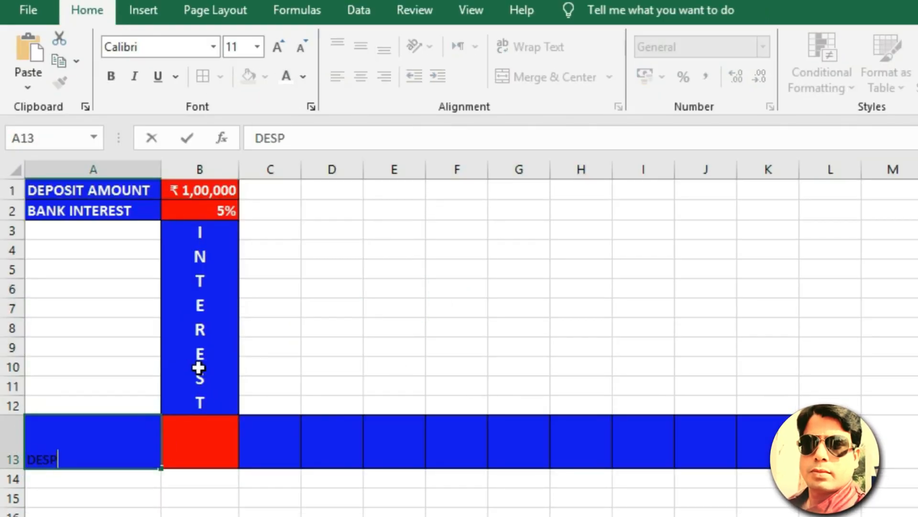
type("SIT AMOUNT")
left_click(360, 47)
left_click(360, 76)
left_click(279, 49)
left_click(111, 76)
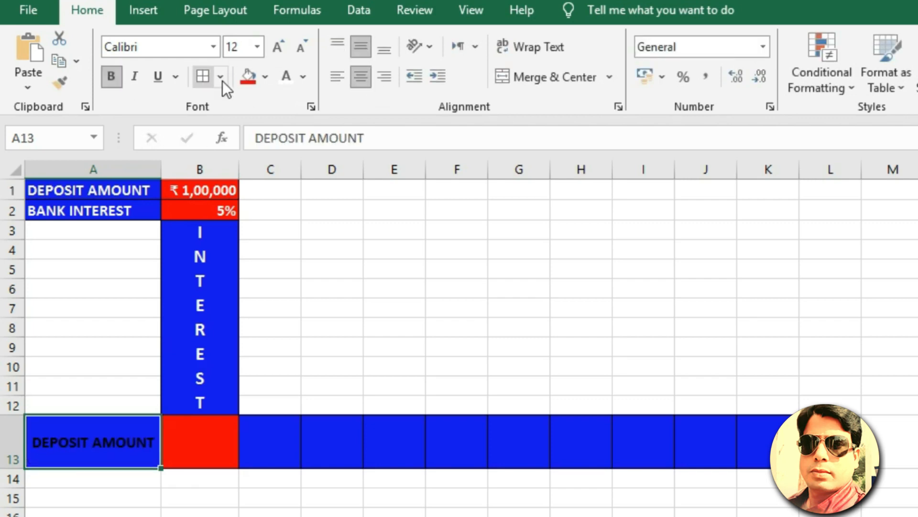
left_click(303, 76)
left_click(288, 135)
left_click(467, 295)
Center C13:K13 horizontally and vertically and set it to bold at font size 14.
left_click_drag(265, 442, 760, 442)
left_click(361, 47)
left_click(361, 76)
left_click(111, 76)
left_click(278, 47)
left_click(277, 47)
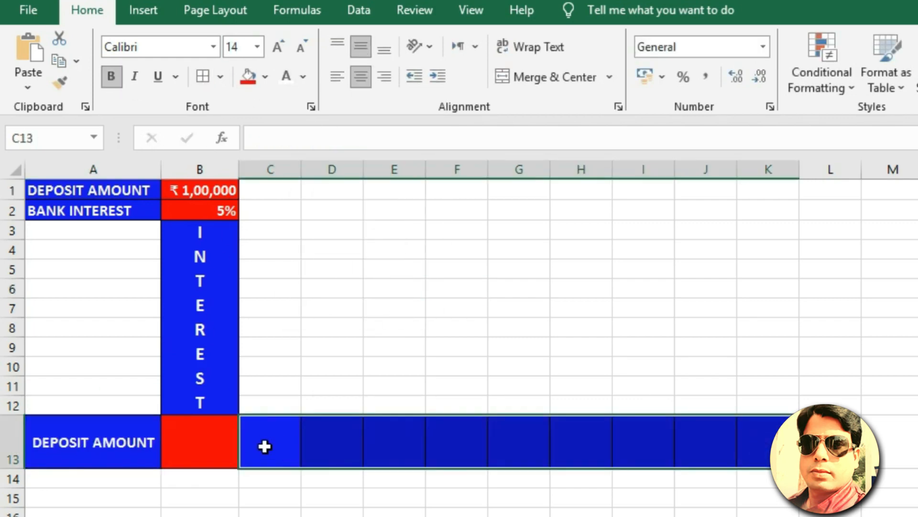
left_click(265, 442)
type("20000")
key("Tab")
left_click(292, 426)
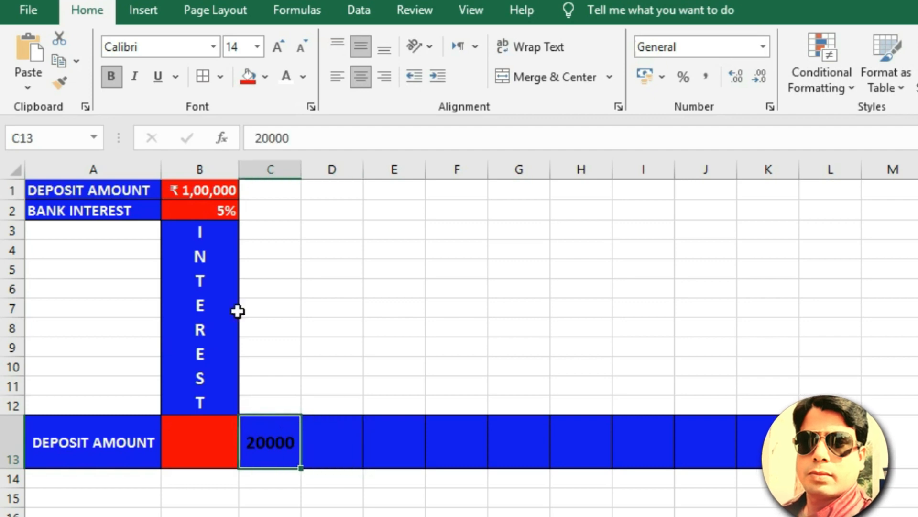
left_click(201, 191)
Enter the deposit amounts 100000 in C13, 175000 in D13 and 200000 in E13.
left_click(283, 442)
type("100000")
key("Tab")
type("175000")
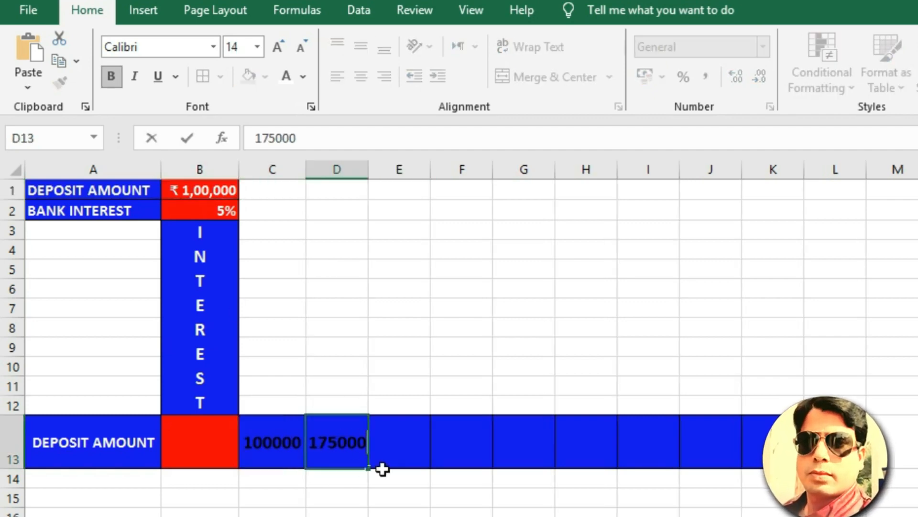
key("Tab")
type("200000")
key("Tab")
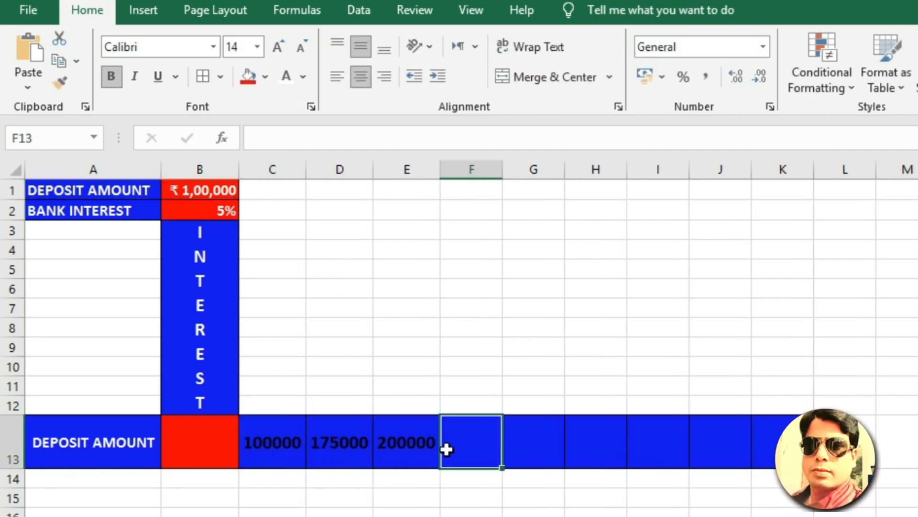
Fill the series from D13:E13 across to K13 and autofit all column widths.
left_click_drag(273, 442, 782, 450)
key("ctrl+z")
left_click_drag(340, 442, 407, 442)
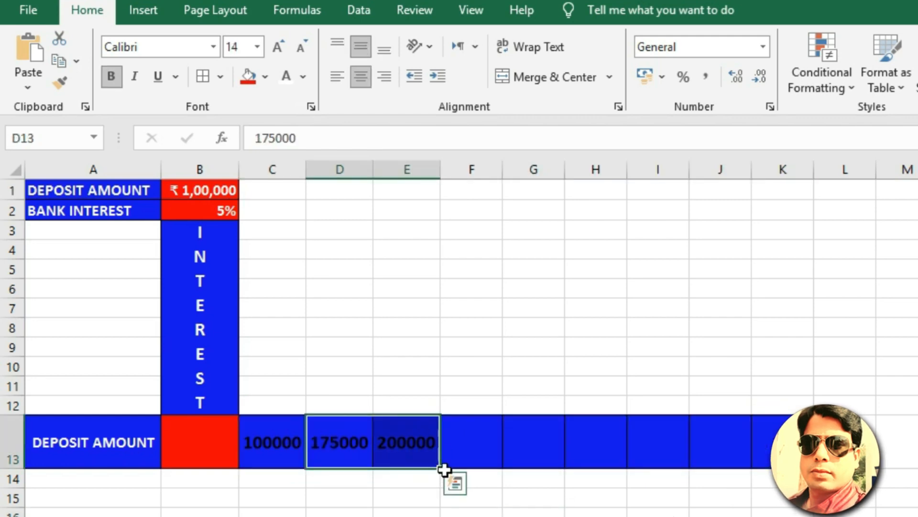
left_click_drag(441, 468, 262, 441)
left_click(16, 171)
double_click(161, 170)
Format C13:K13 with white text and rupee currency without decimals.
left_click(732, 516)
left_click(286, 76)
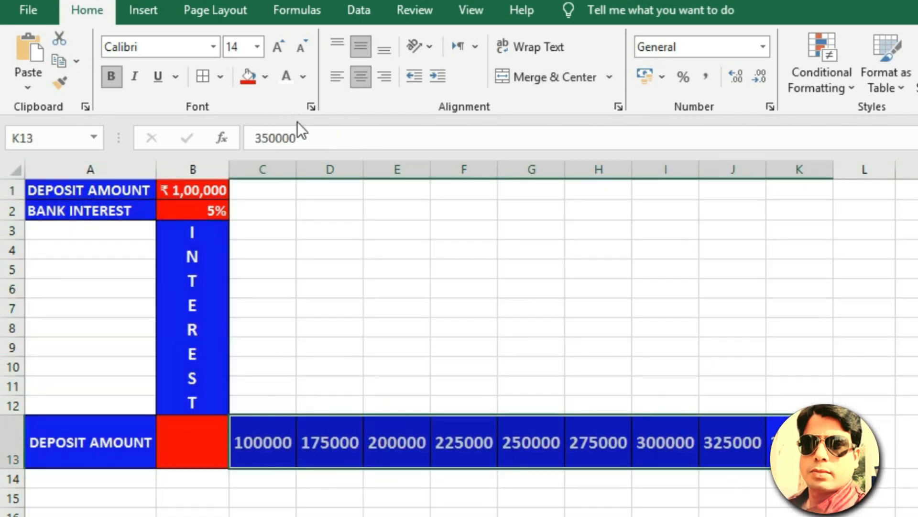
left_click(771, 107)
left_click(309, 158)
left_click(543, 180)
left_click(543, 180)
left_click(657, 493)
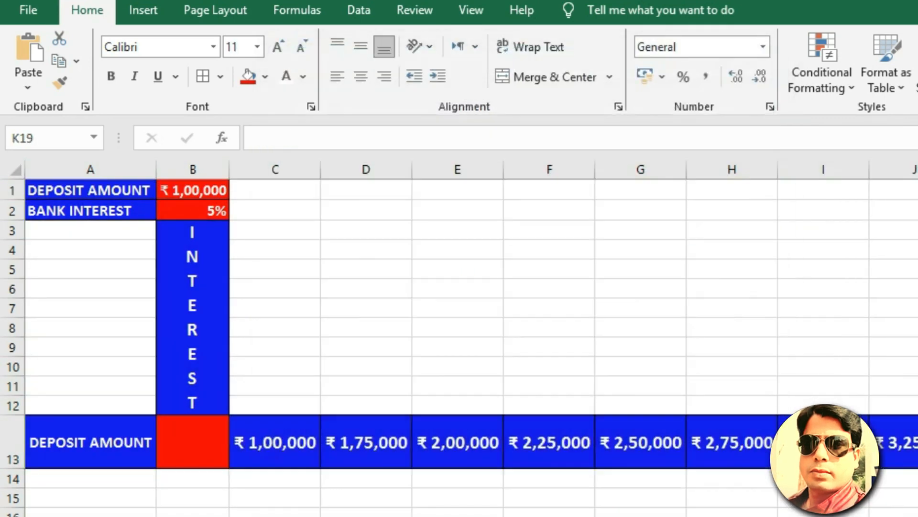
Enter the interest rates 5% in B14 and 6% in B15.
key("Home")
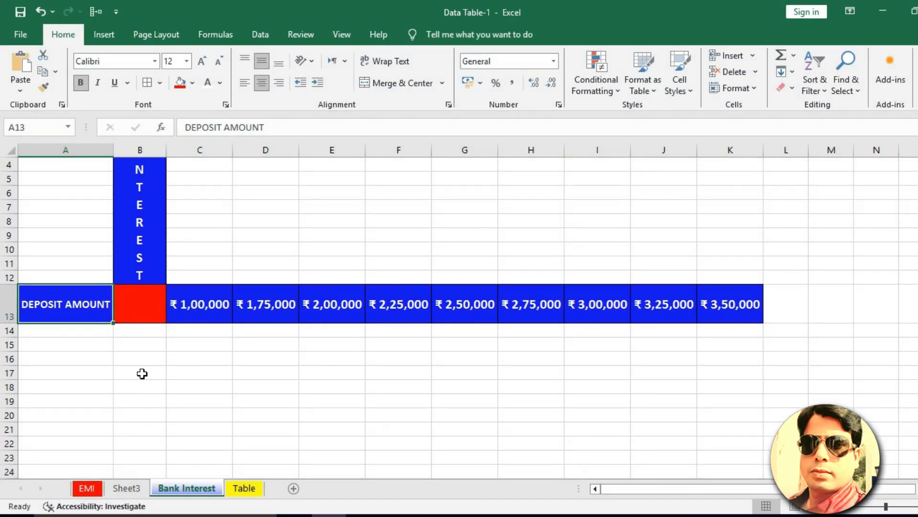
scroll(142, 373, "down", 2)
left_click(139, 246)
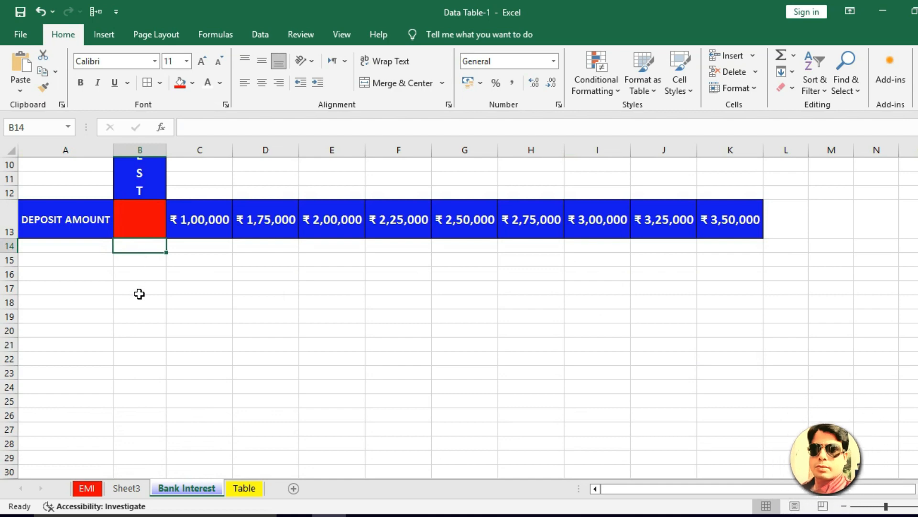
scroll(139, 327, "up", 3)
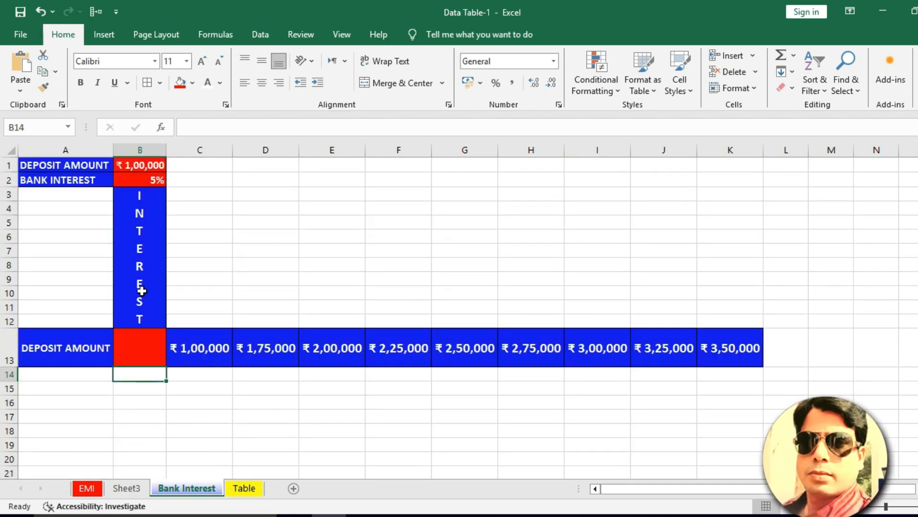
scroll(143, 331, "down", 1)
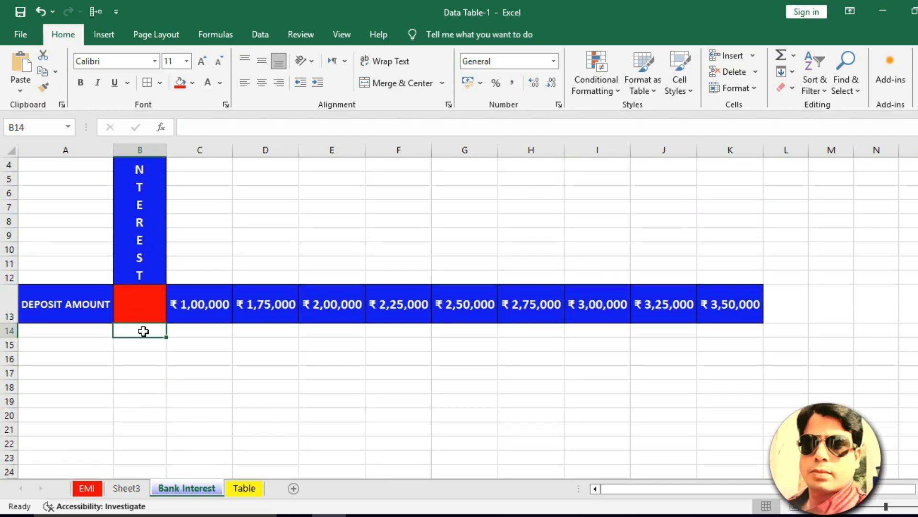
type("5")
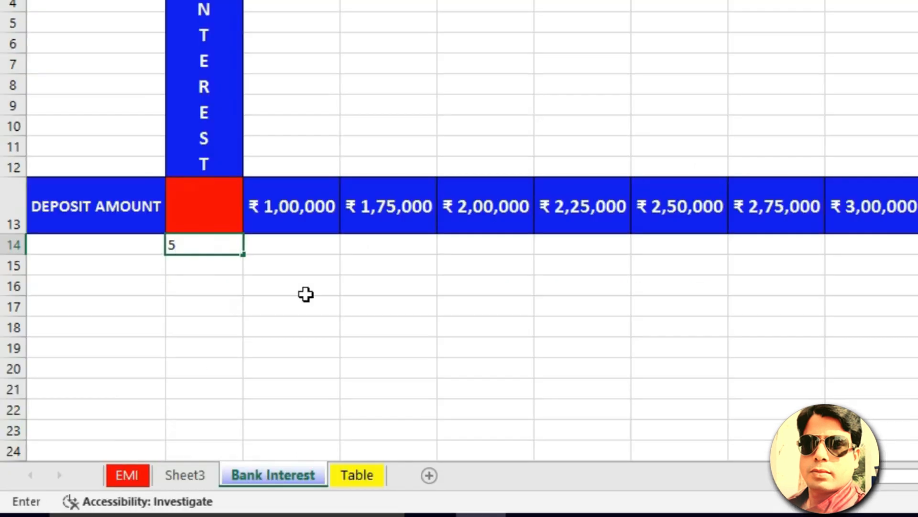
left_click(305, 293)
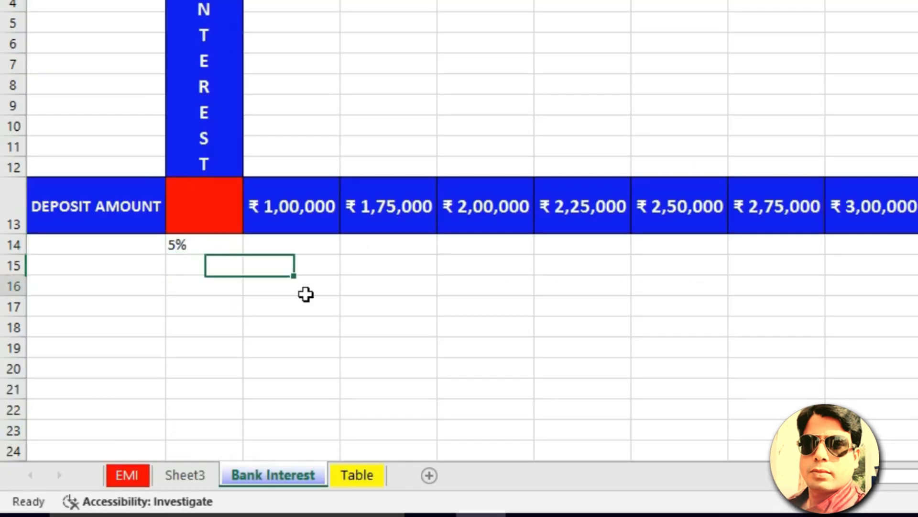
left_click(228, 270)
type("6%")
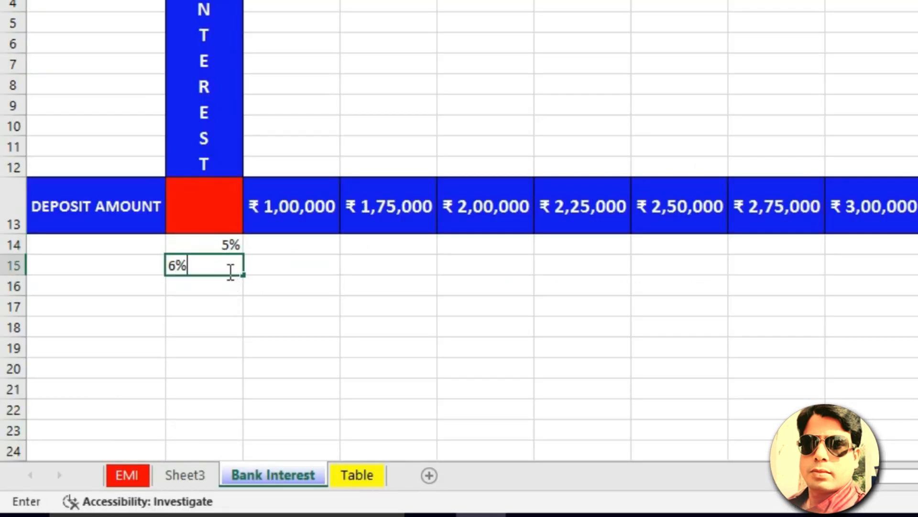
Format B14:B15 with borders, a blue fill and larger centered white bold text.
left_click(218, 242)
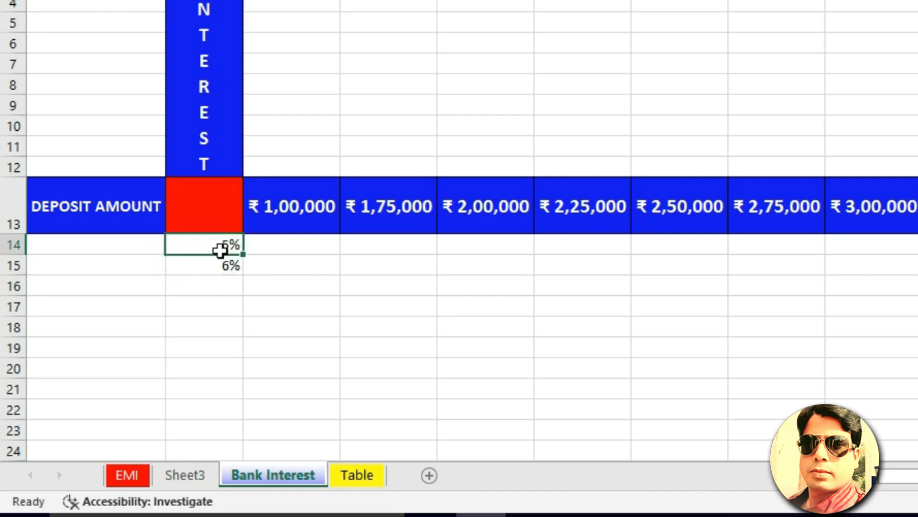
left_click_drag(220, 249, 220, 266)
left_click(316, 52)
left_click(410, 85)
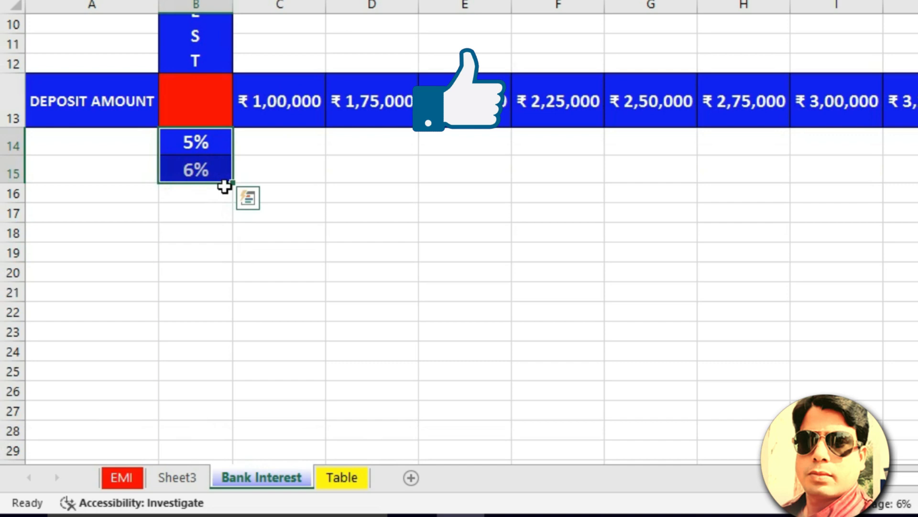
Fill the interest rate series from B14:B15 down to 24% in B33.
left_click_drag(225, 186, 225, 328)
scroll(215, 386, "down", 1)
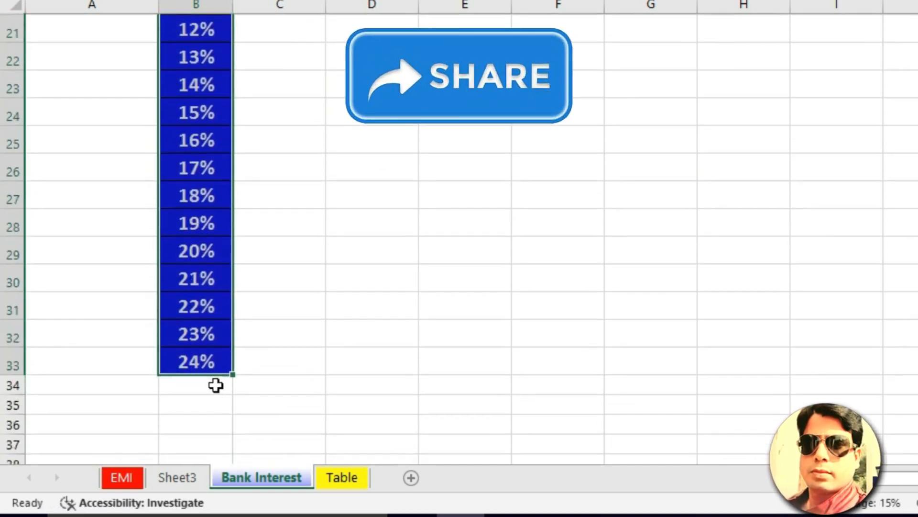
scroll(377, 257, "up", 3)
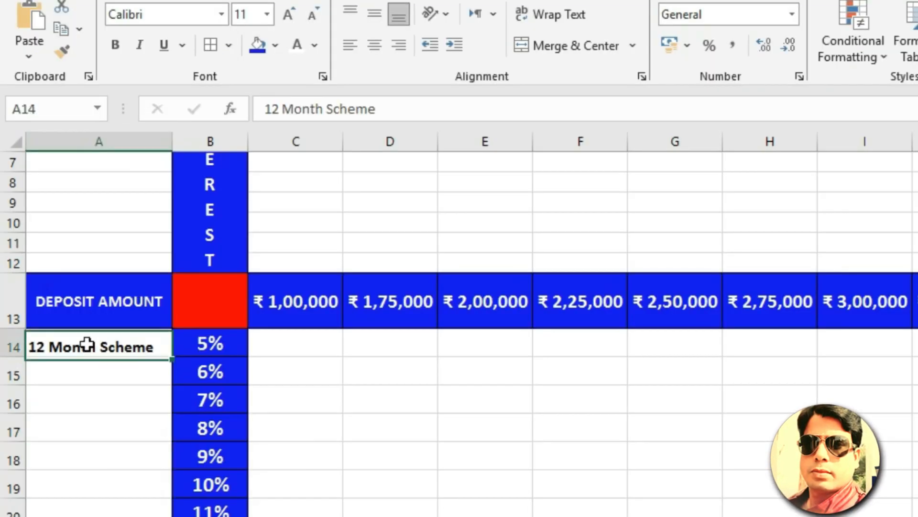
Format the 12 Month Scheme label in A14 with bold size 12 text, centered both ways, and a yellow fill.
key("alt+h")
key("f")
key("g")
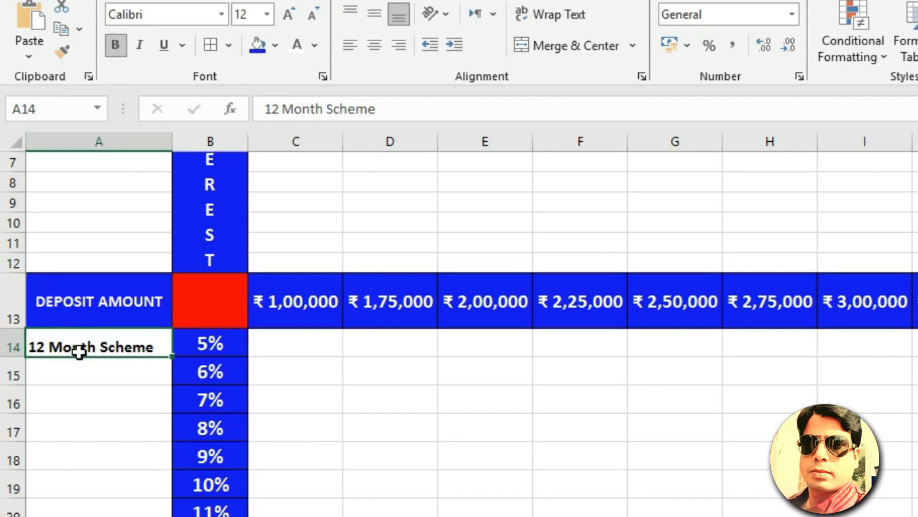
left_click(374, 45)
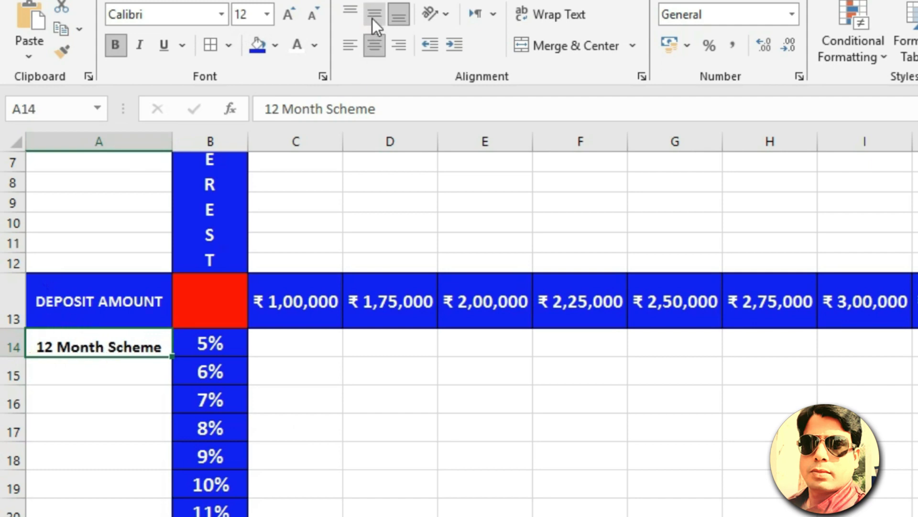
left_click(374, 15)
left_click(275, 45)
left_click(309, 200)
Add borders to A15:A18, merge and center the cells, and enter INTEREST AMOUNT on two lines.
left_click_drag(98, 373, 111, 458)
left_click(228, 45)
left_click(224, 254)
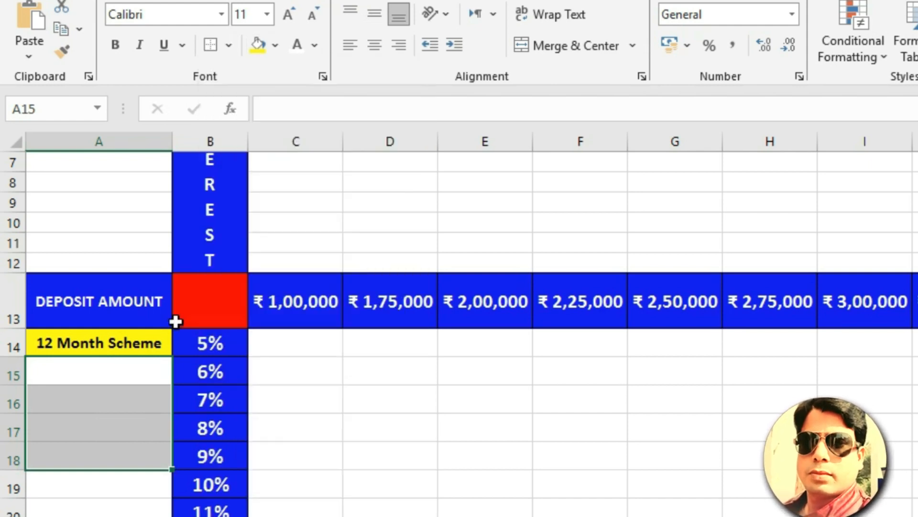
left_click(526, 46)
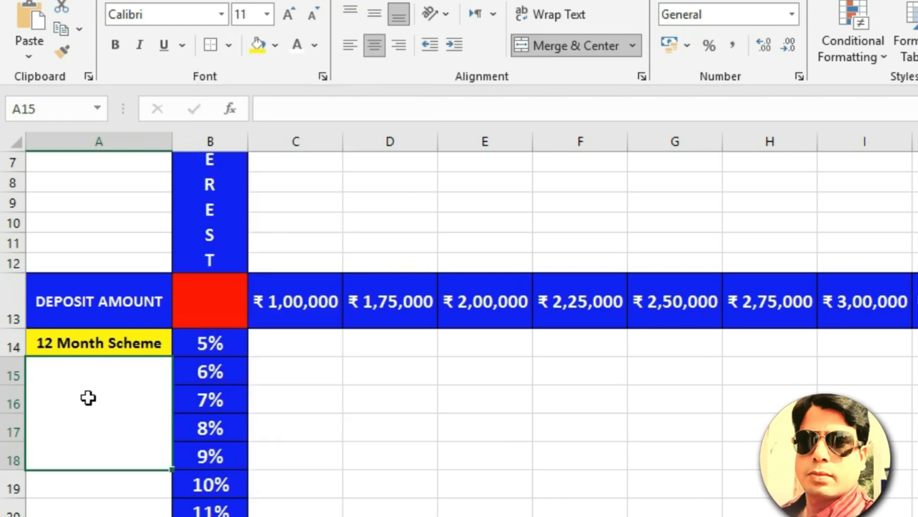
type("INTEREST")
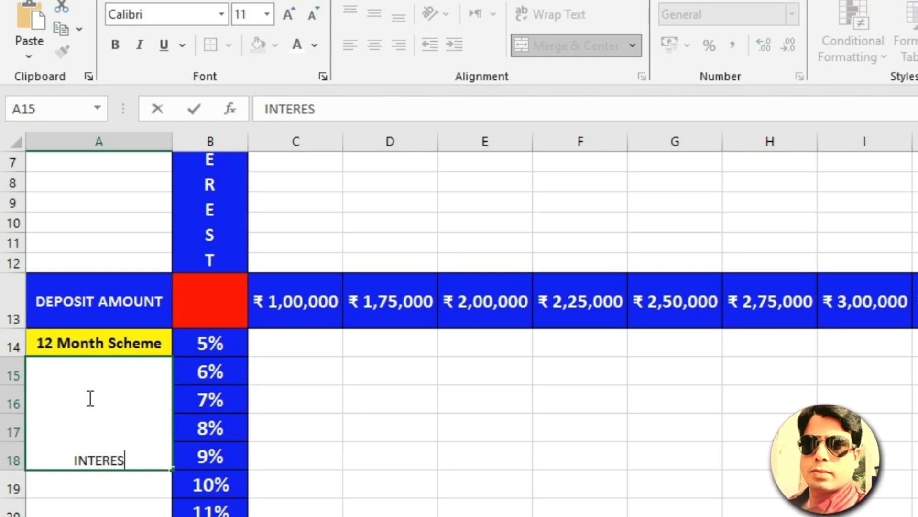
key("alt+Return")
type("AMOUNT")
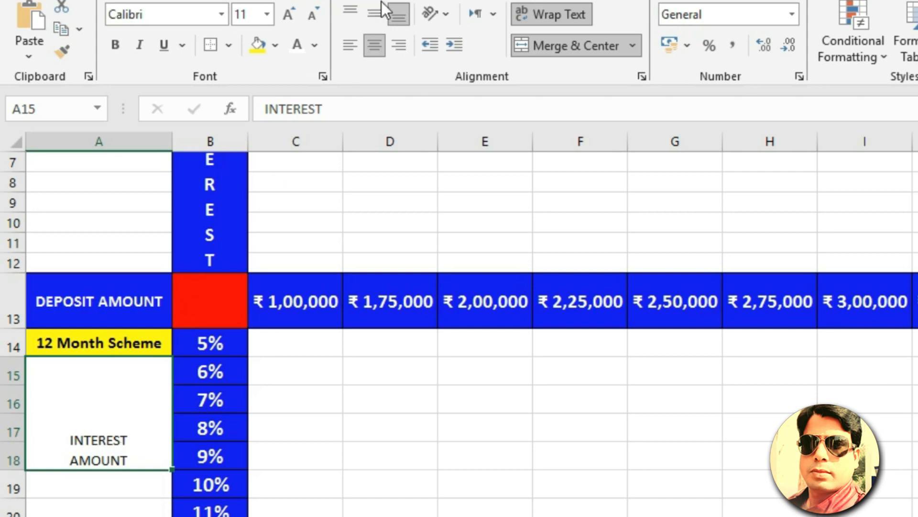
Format INTEREST AMOUNT as middle-aligned bold size 12 text, angled counterclockwise at 45 degrees, with a light grey fill.
left_click(381, 19)
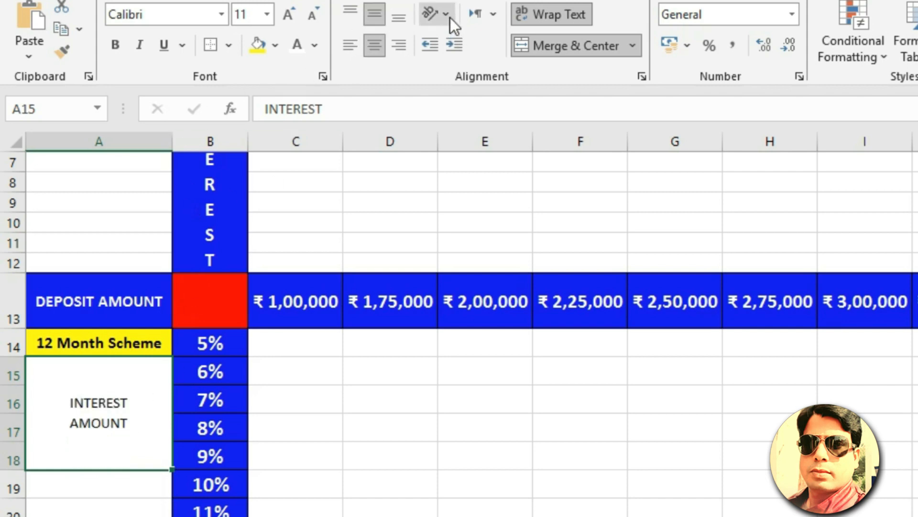
left_click(449, 18)
left_click(458, 41)
left_click(120, 47)
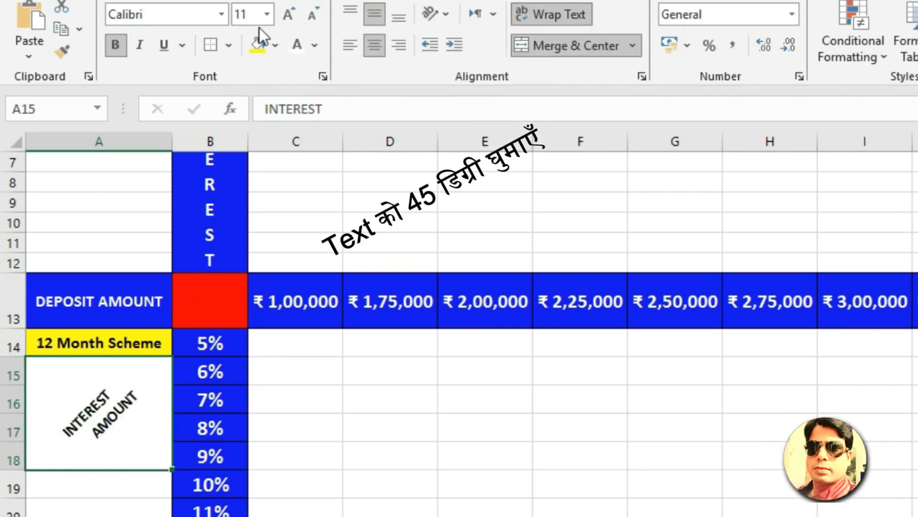
left_click(288, 15)
Copy the scheme block A14:A18 and paste it at A19, A24 and A29.
left_click_drag(99, 343, 122, 442)
key("ctrl+c")
scroll(93, 507, "down", 2)
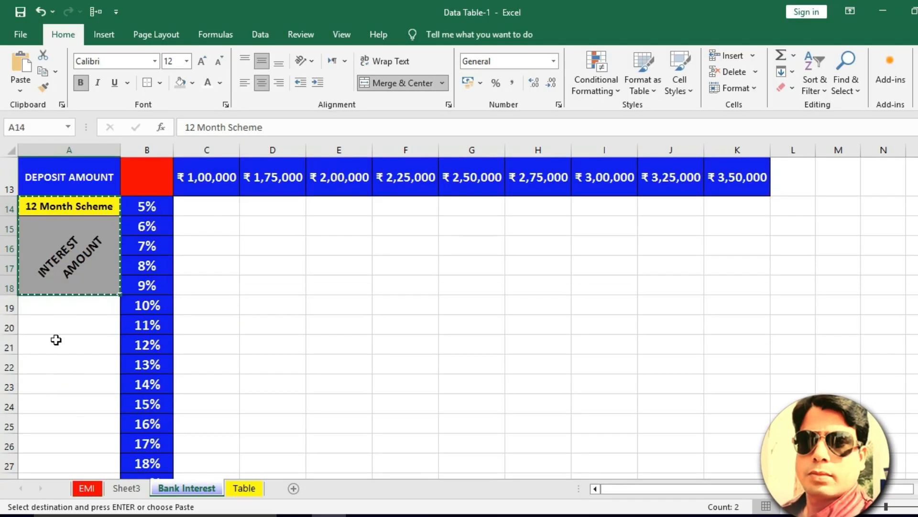
left_click(64, 307)
key("ctrl+v")
scroll(63, 360, "down", 3)
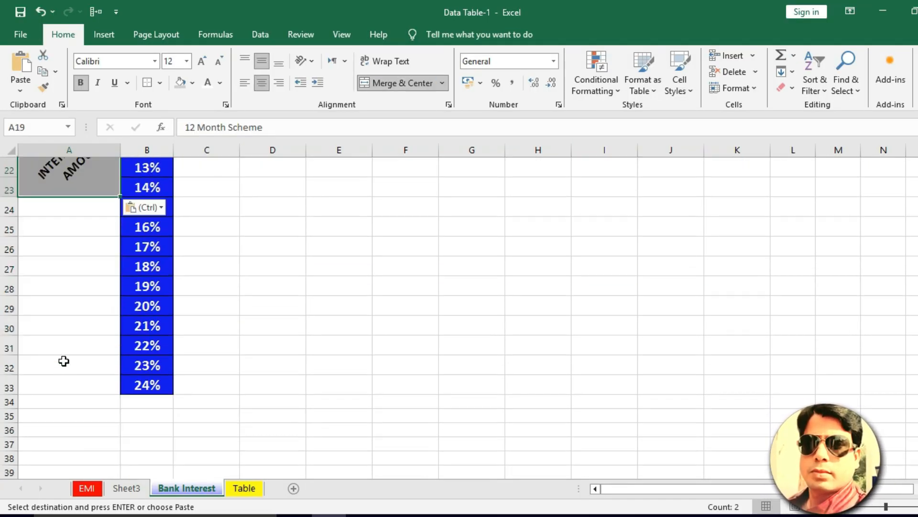
left_click(71, 215)
key("ctrl+v")
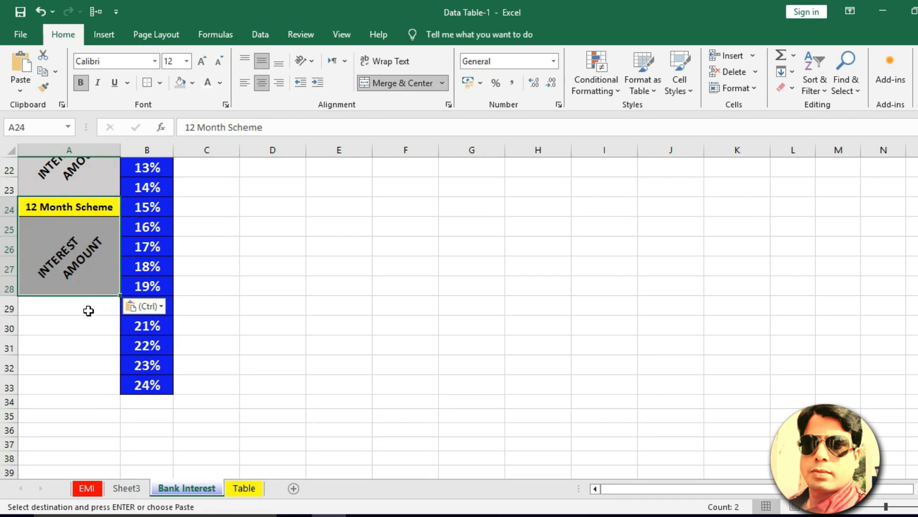
Change the copied labels in A19, A24 and A29 to 24, 36 and 48 Month Scheme.
scroll(89, 311, "up", 4)
scroll(77, 421, "down", 1)
left_click(36, 405)
double_click(36, 406)
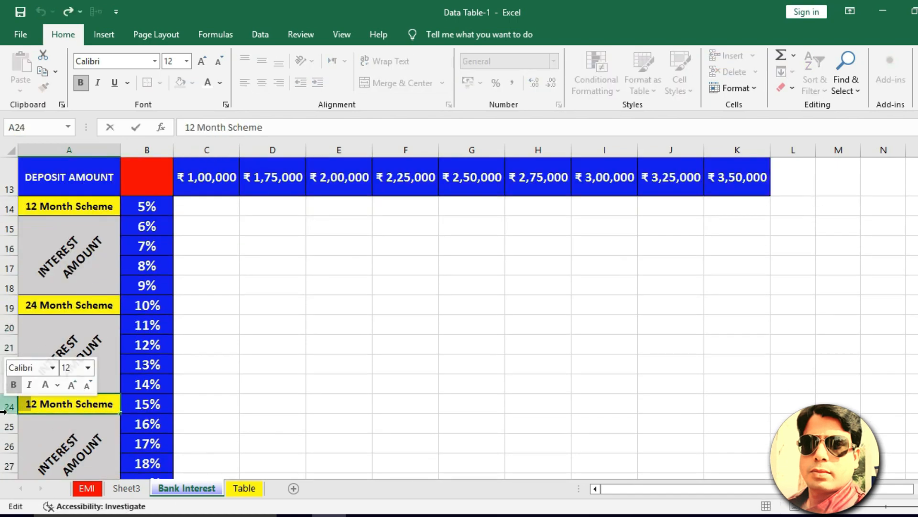
type("36")
scroll(72, 335, "down", 2)
scroll(71, 335, "up", 2)
scroll(72, 335, "down", 2)
double_click(32, 365)
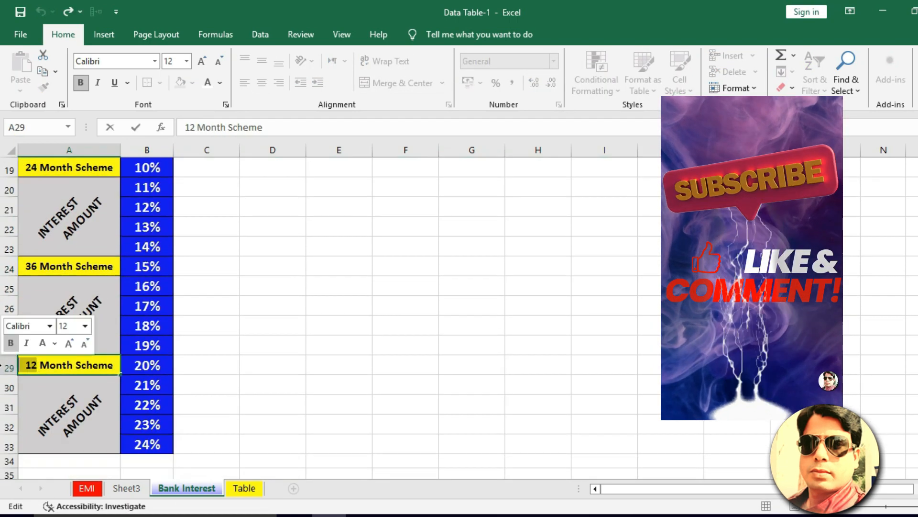
type("48")
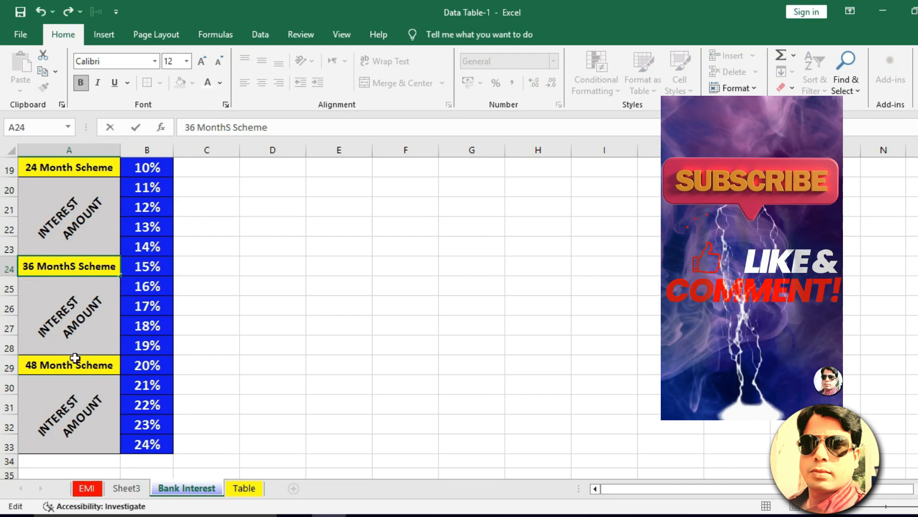
Change Month to Months in the scheme labels in column A.
scroll(74, 446, "up", 3)
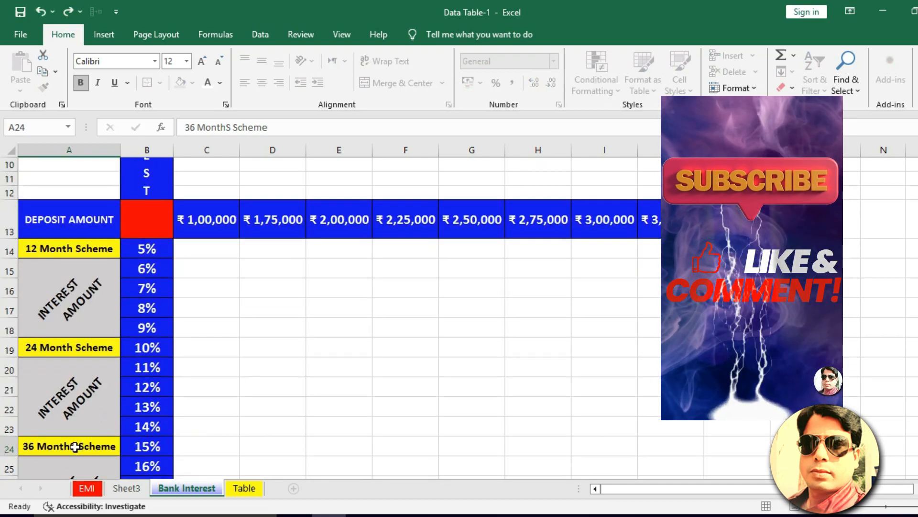
scroll(75, 431, "down", 2)
double_click(63, 427)
type("s")
scroll(72, 407, "up", 2)
double_click(67, 347)
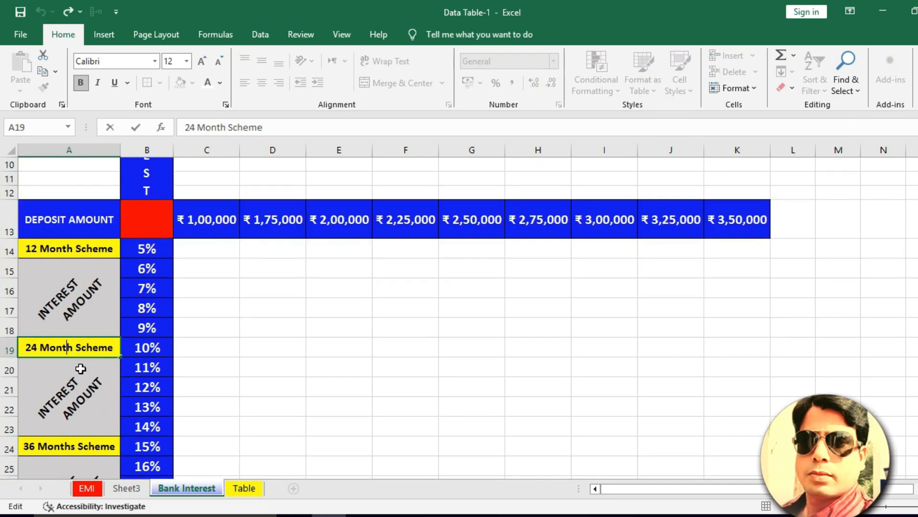
type("s")
left_click(359, 353)
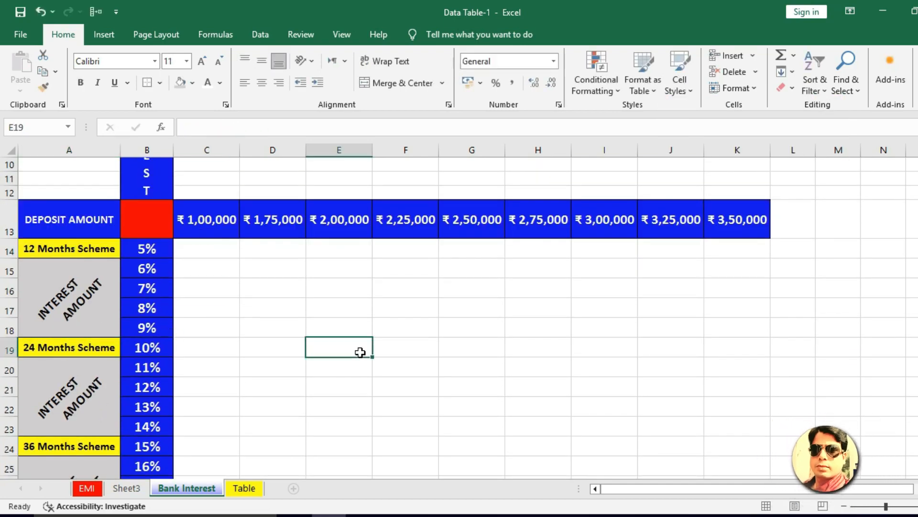
Apply all borders to the empty table body C14:K33.
scroll(344, 354, "down", 3)
scroll(345, 354, "up", 3)
left_click_drag(206, 189, 746, 447)
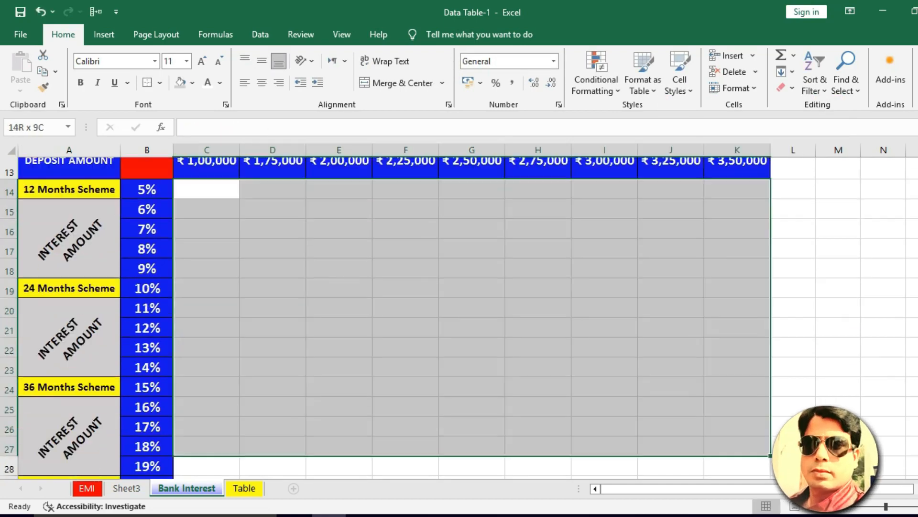
scroll(670, 369, "down", 2)
scroll(669, 368, "up", 5)
left_click(160, 83)
left_click(177, 203)
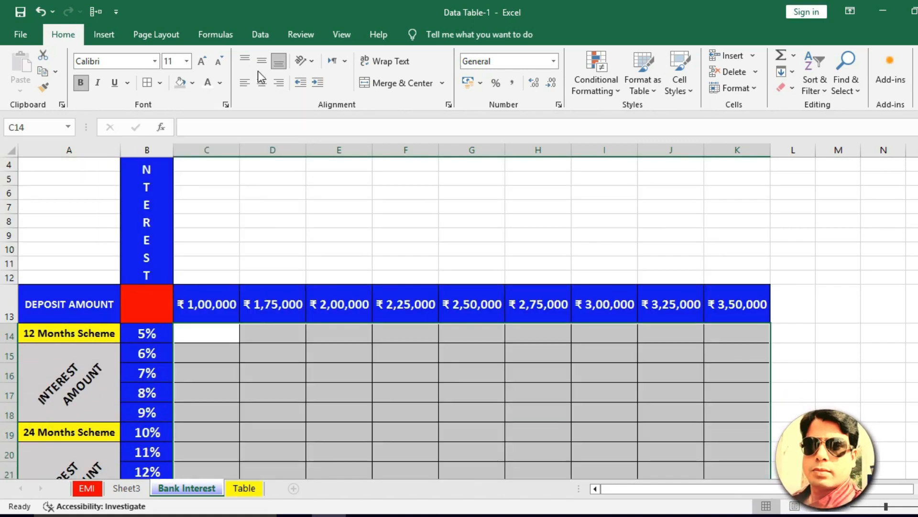
Format C14:K33 as bold size 14 text, middle- and right-aligned, in rupee currency without decimals.
left_click(261, 60)
left_click(279, 82)
left_click(202, 61)
left_click(202, 61)
key("ctrl+1")
left_click(239, 150)
left_click(531, 384)
Apply a white-to-green color scale as conditional formatting to C14:K33.
scroll(574, 383, "down", 5)
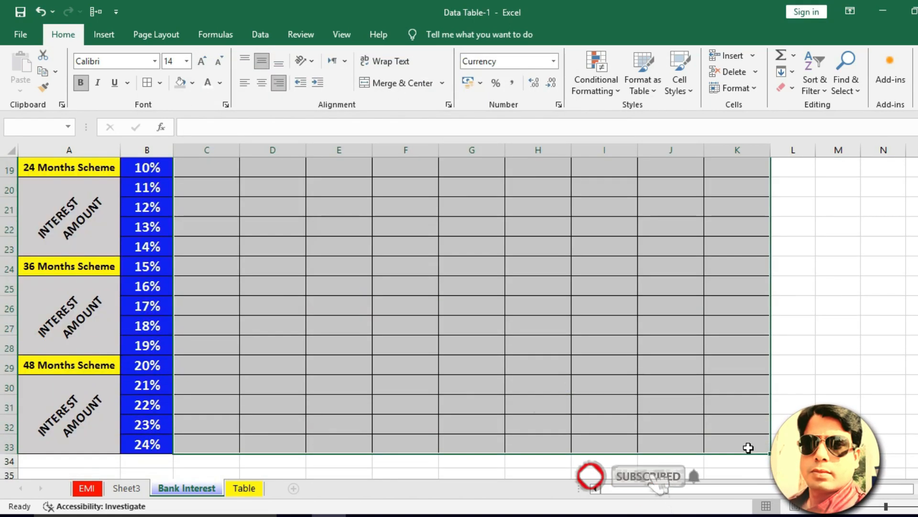
scroll(359, 240, "up", 4)
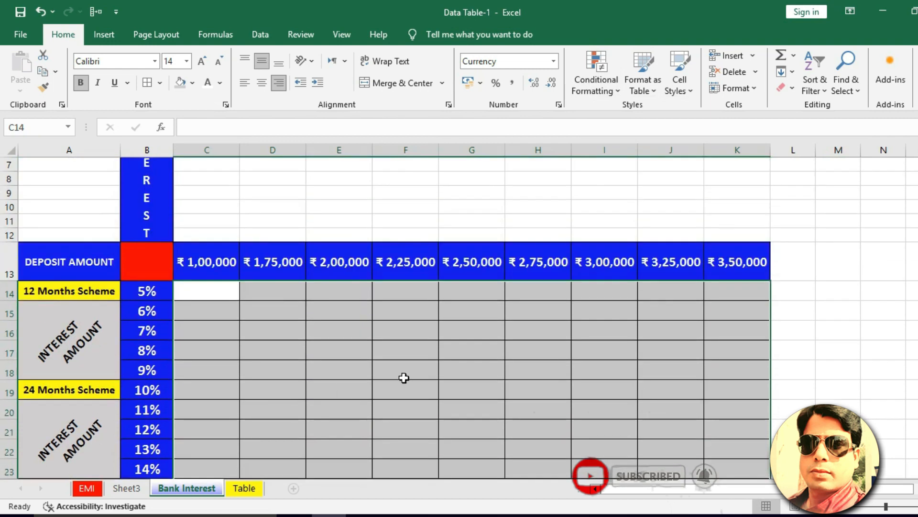
left_click(596, 81)
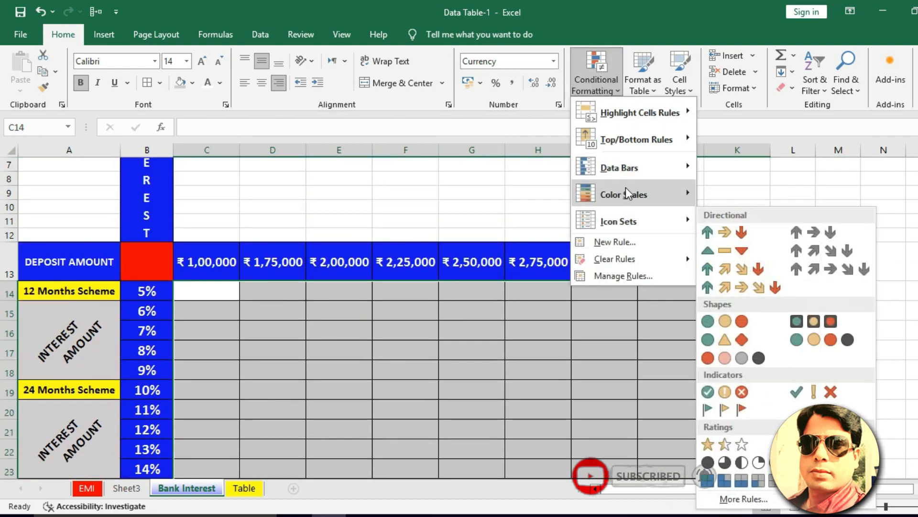
mouse_move(630, 200)
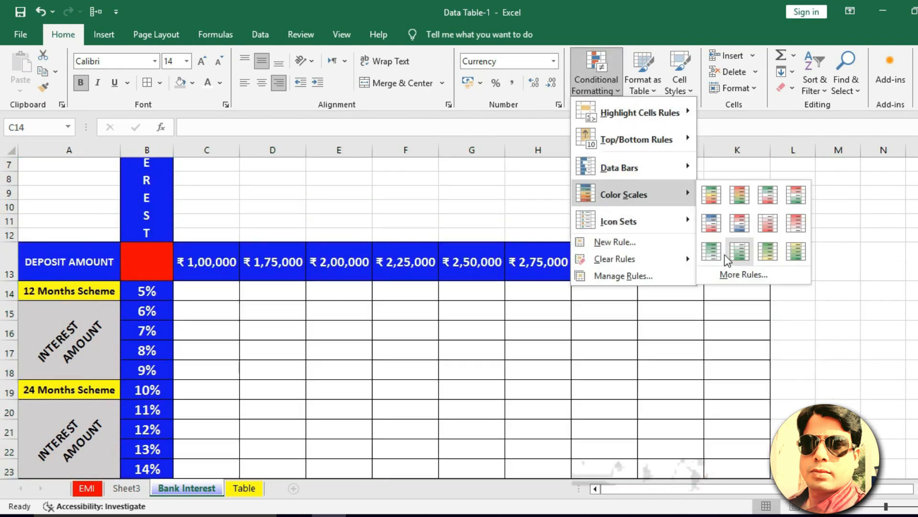
left_click(739, 252)
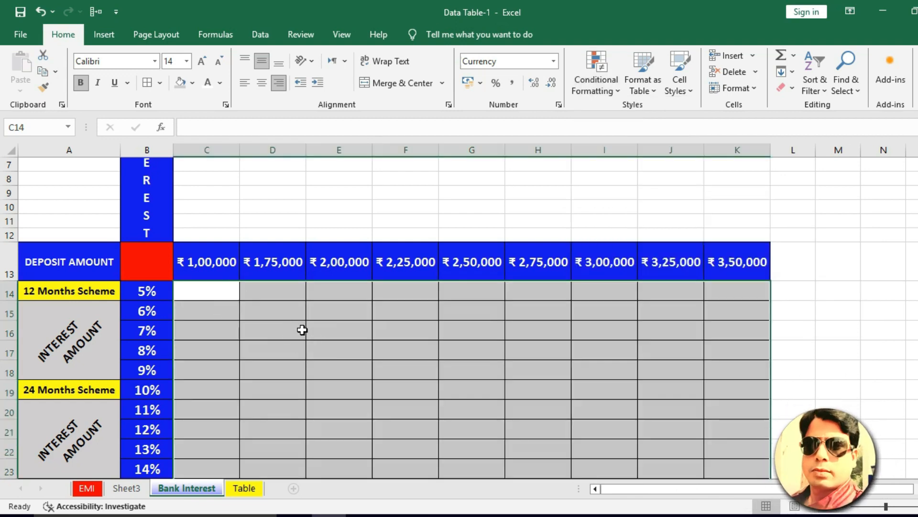
Review the extent of the selected table body C14:K33 and its currency format settings.
scroll(302, 330, "down", 2)
scroll(615, 377, "down", 3)
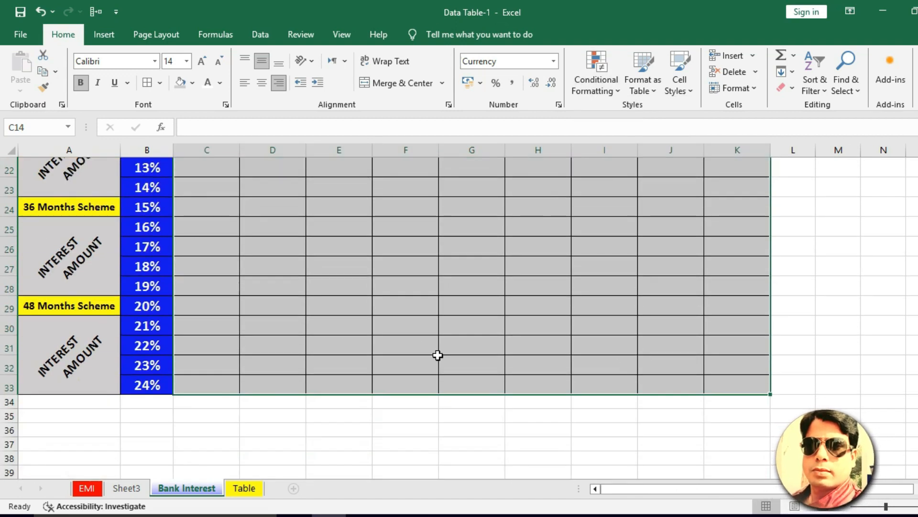
scroll(437, 355, "up", 6)
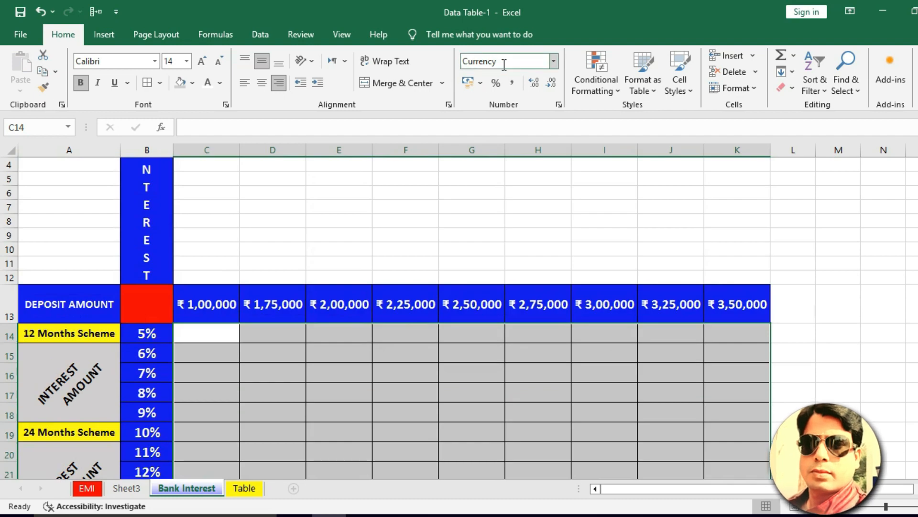
left_click(558, 104)
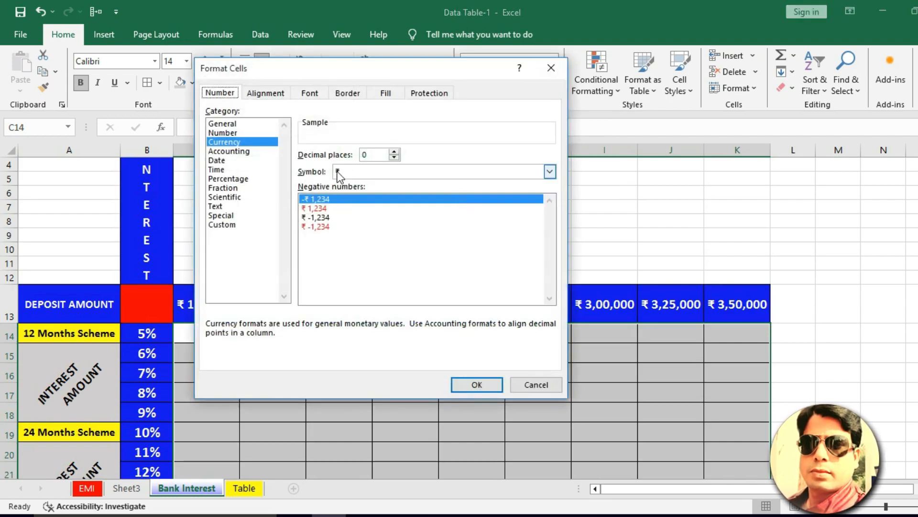
left_click(476, 385)
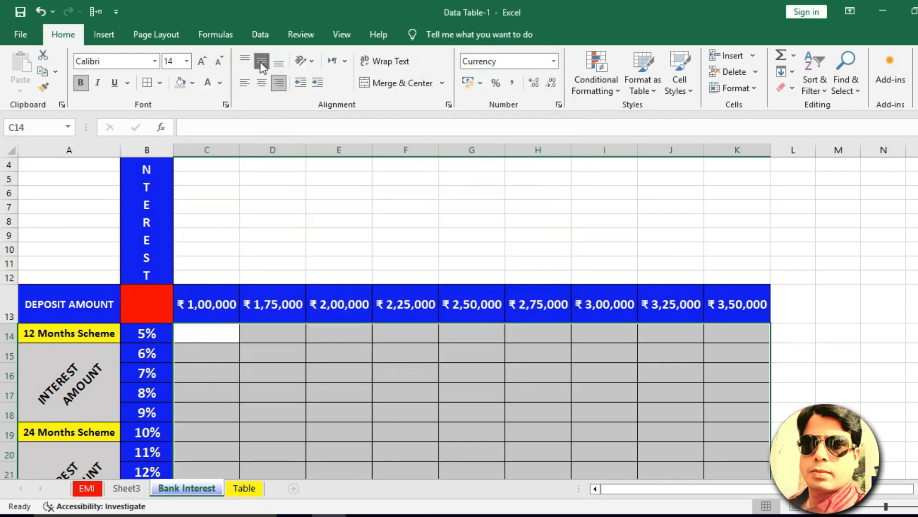
Enter the interest formula =B1*B2 in the red corner cell B13.
scroll(271, 276, "up", 1)
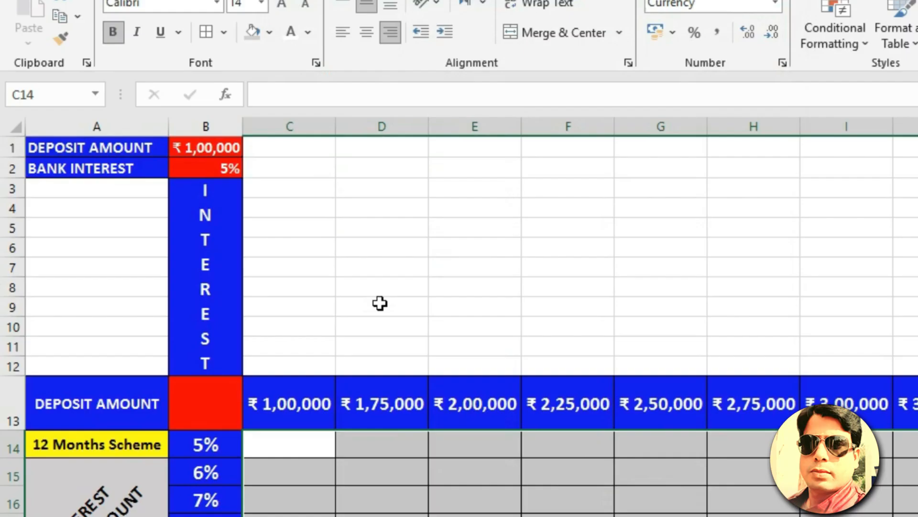
left_click(232, 397)
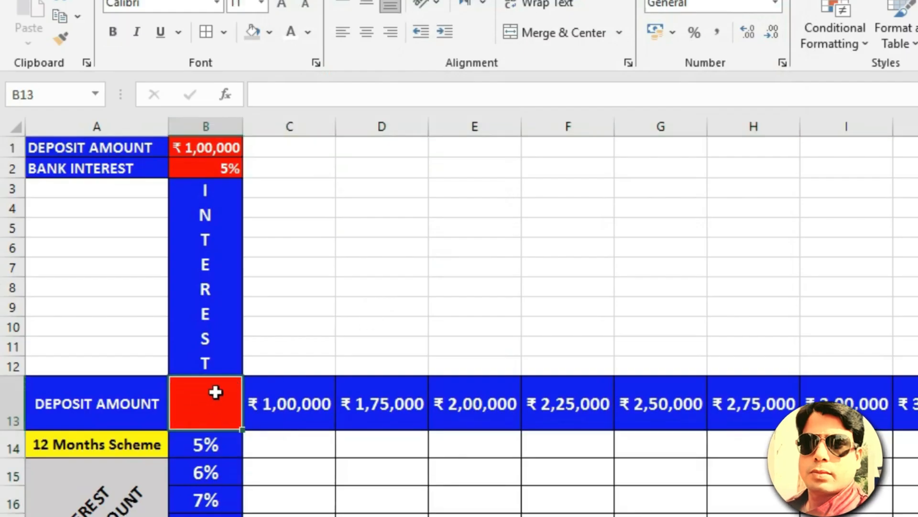
type("=")
left_click(214, 145)
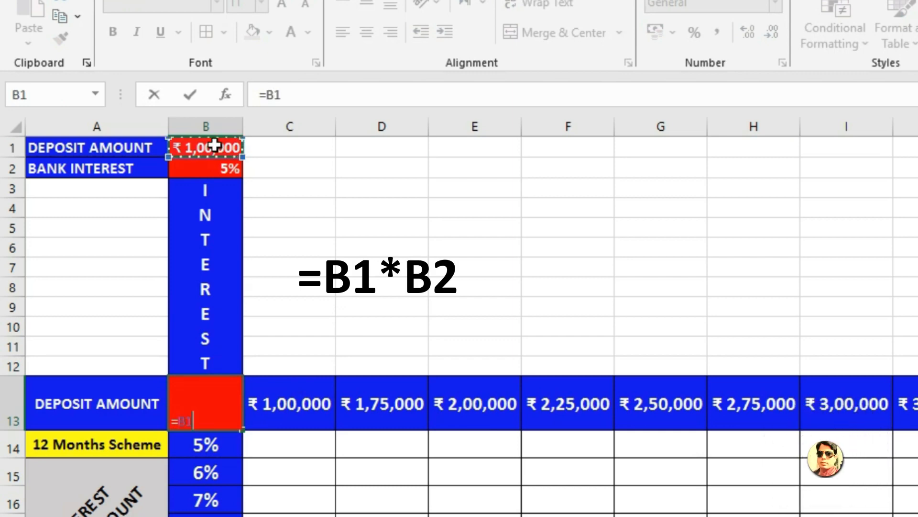
type("*")
left_click(209, 164)
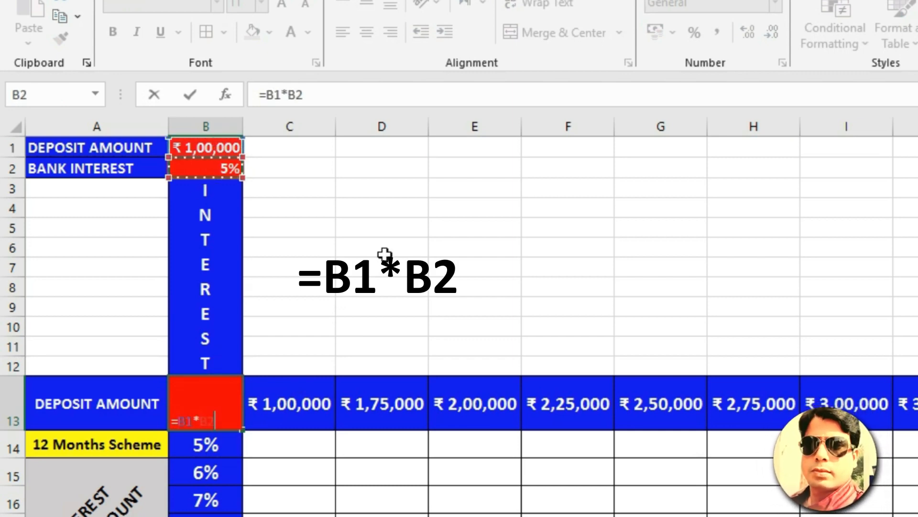
key("Return")
Format the formula result in B13 as bold size 14 text, centered horizontally and vertically.
left_click(228, 401)
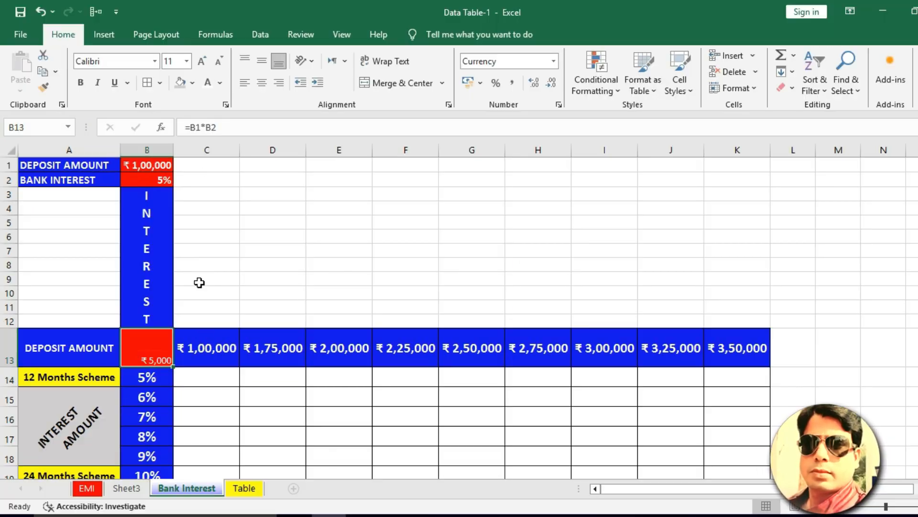
left_click(263, 83)
left_click(261, 61)
left_click(80, 82)
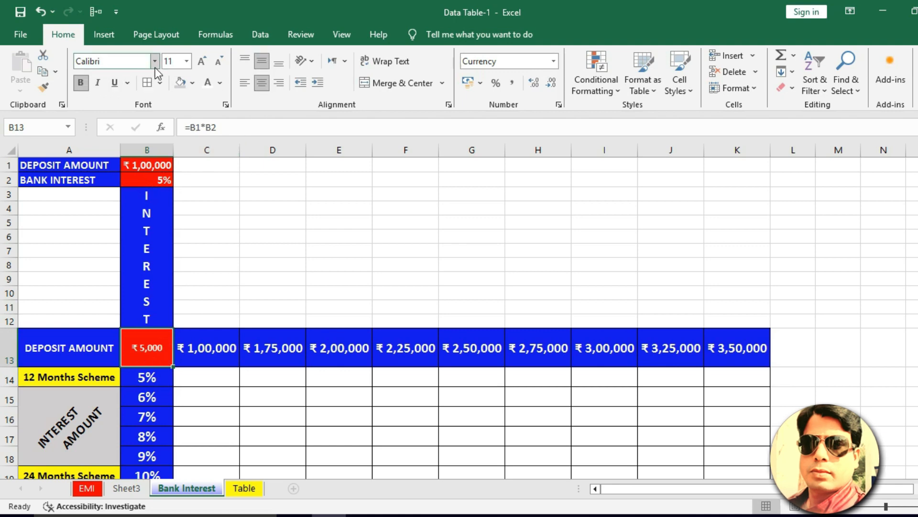
left_click(194, 85)
left_click(418, 206)
scroll(143, 345, "down", 2)
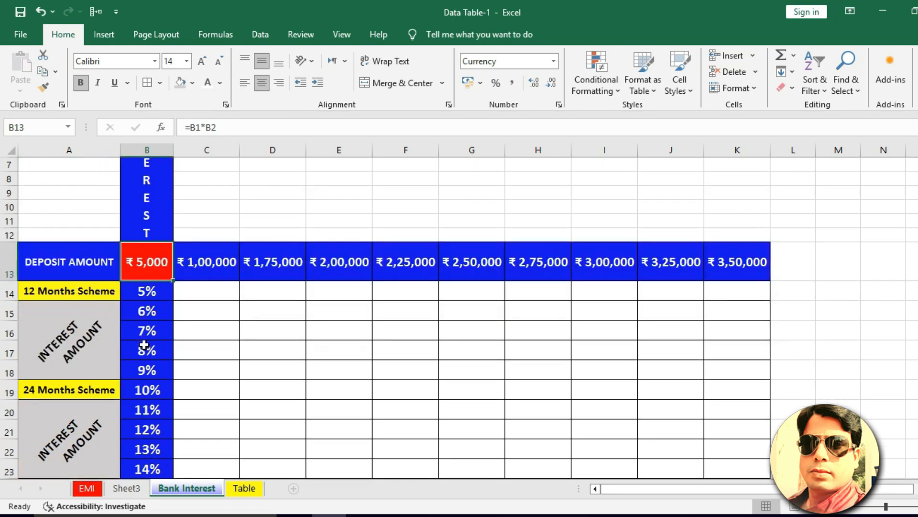
left_click_drag(140, 253, 736, 473)
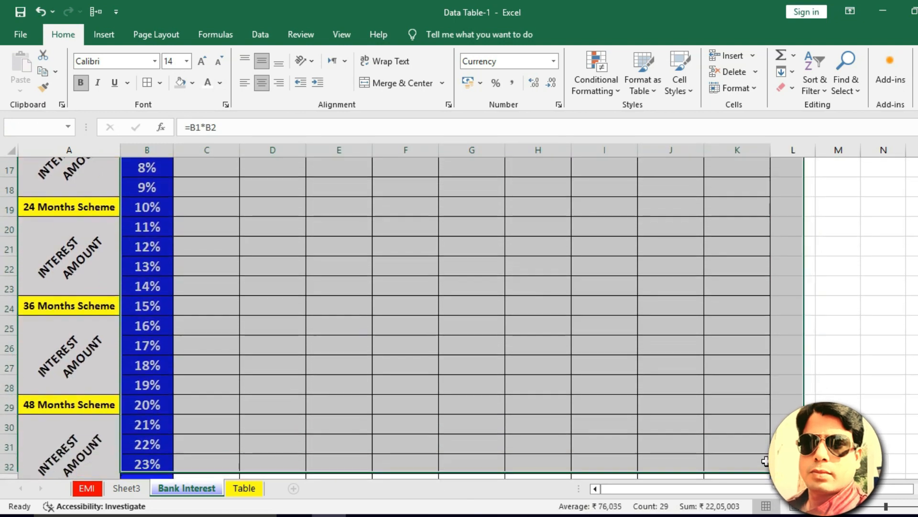
scroll(452, 318, "up", 4)
scroll(473, 320, "down", 3)
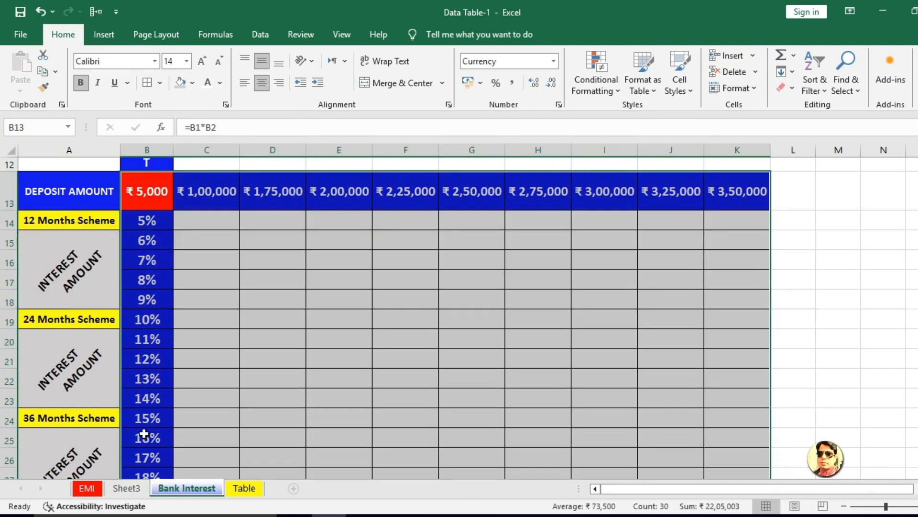
scroll(143, 434, "down", 4)
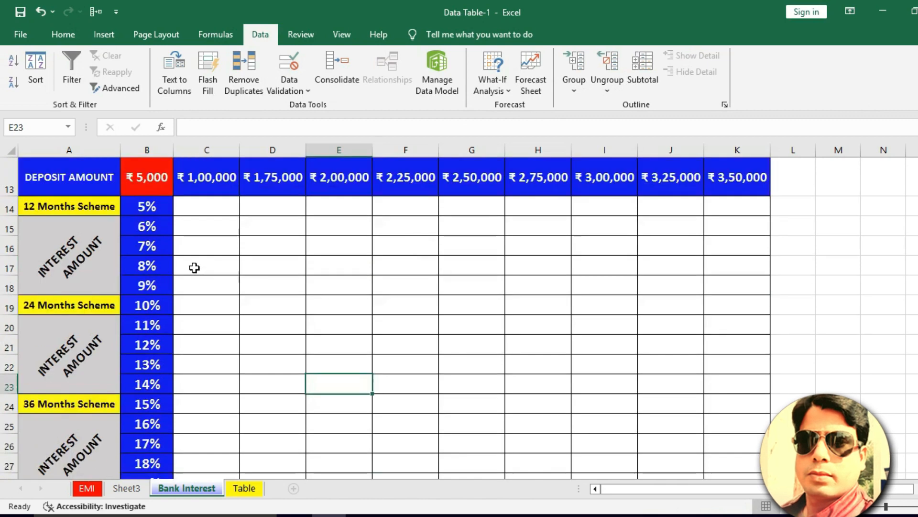
Create a two-way What-If data table over B13:K33 with B1 as row input cell and B2 as column input cell.
scroll(193, 266, "up", 2)
left_click_drag(144, 223, 752, 436)
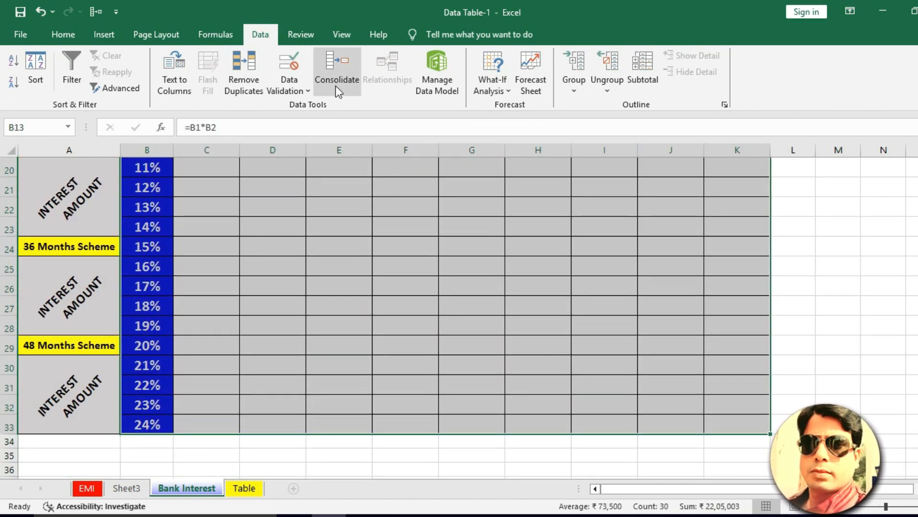
left_click(494, 83)
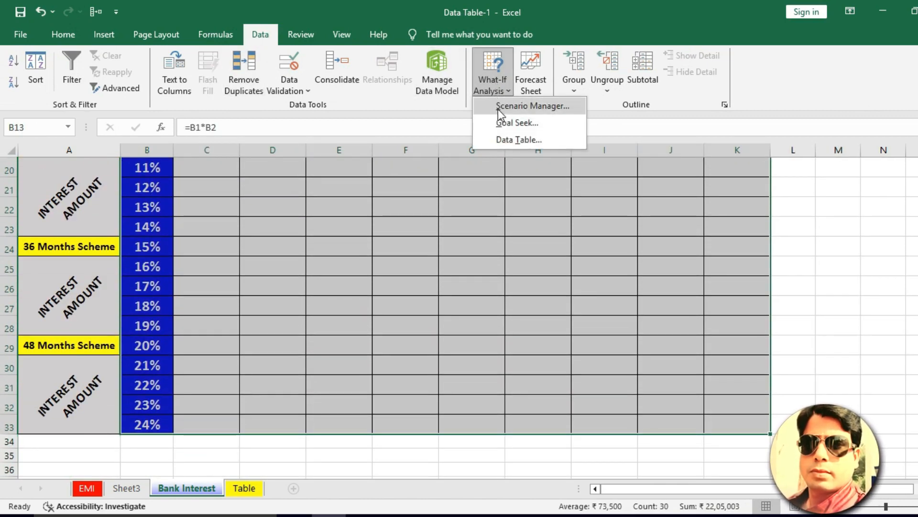
left_click(517, 139)
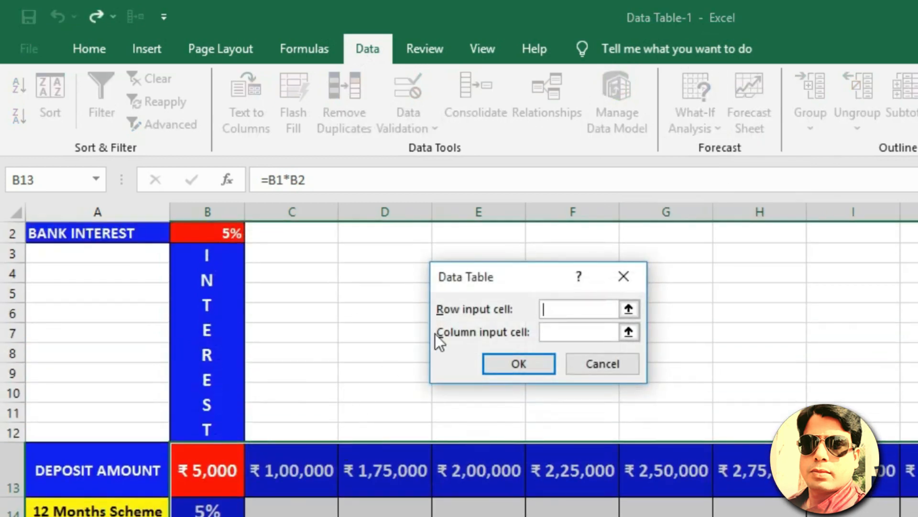
scroll(437, 336, "up", 1)
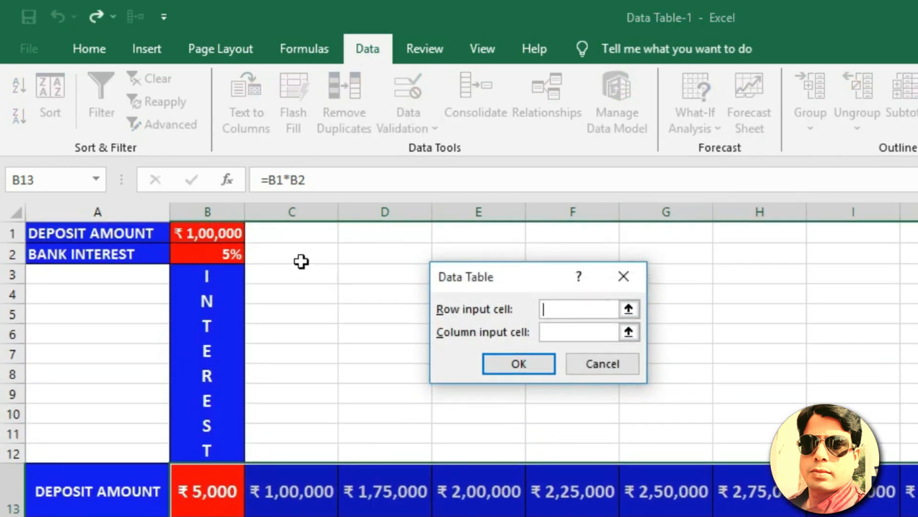
left_click(217, 235)
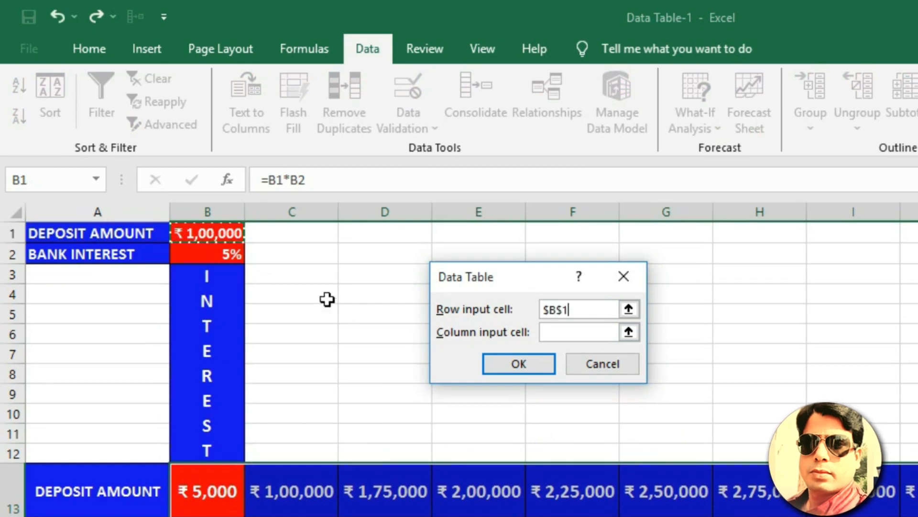
left_click(565, 333)
left_click(211, 253)
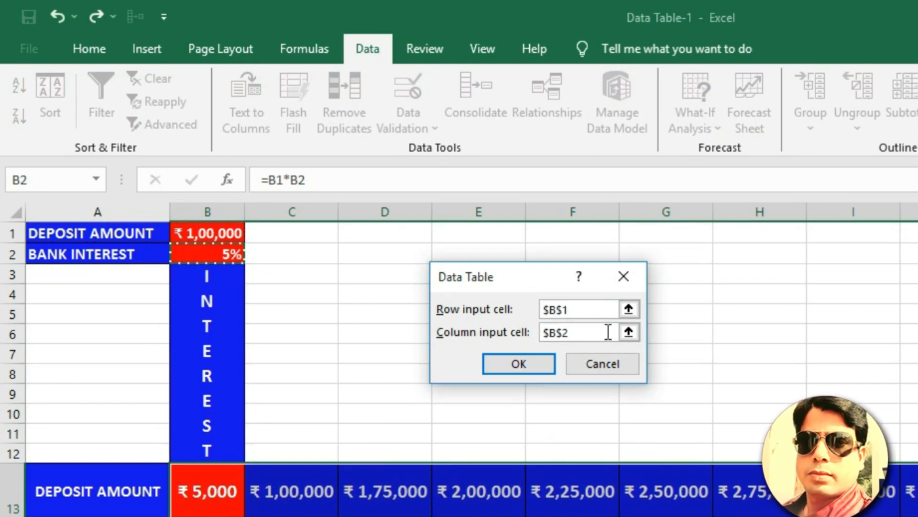
left_click_drag(604, 332, 537, 332)
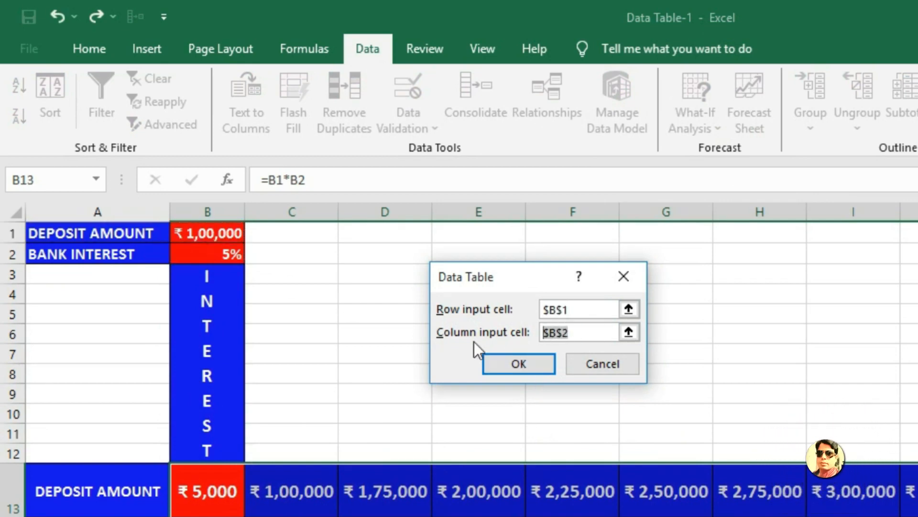
left_click(225, 255)
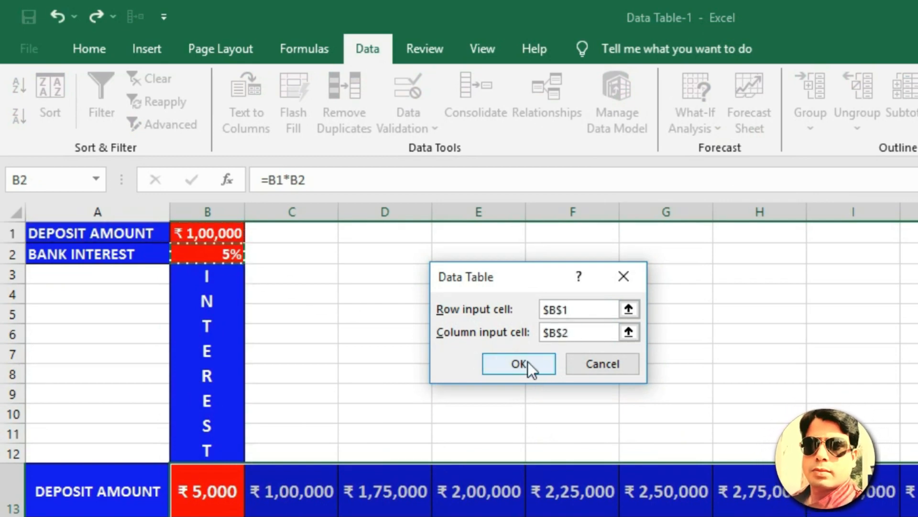
left_click(519, 364)
Remove the green color scale from the results in C14:K33, keeping only blue gradient data bars as conditional formatting.
scroll(529, 368, "down", 2)
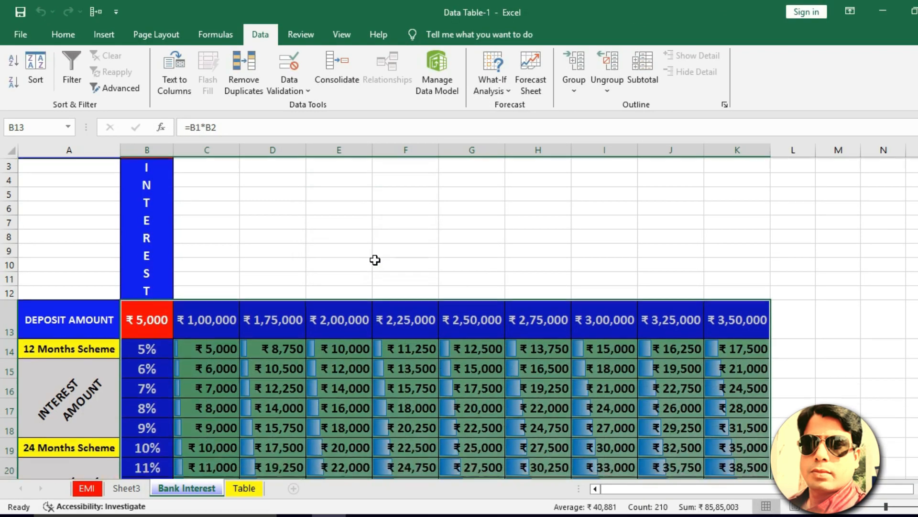
scroll(327, 276, "down", 1)
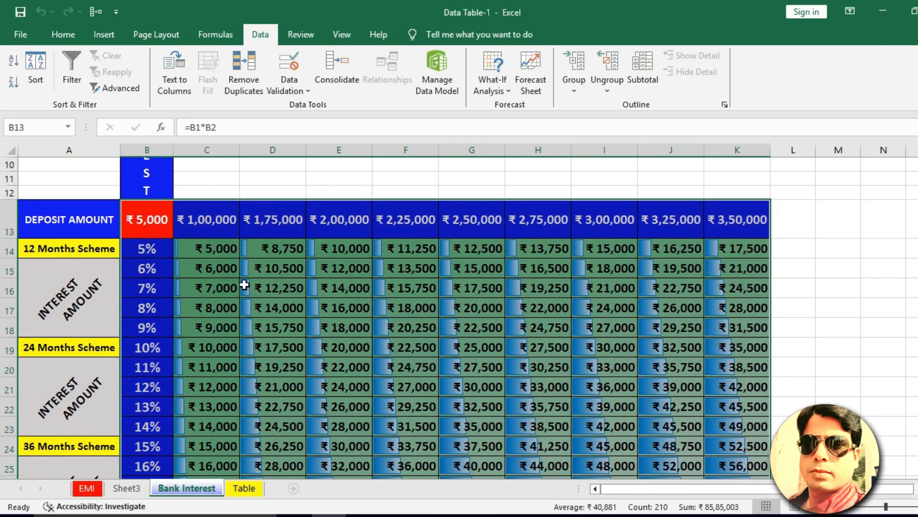
scroll(507, 345, "down", 3)
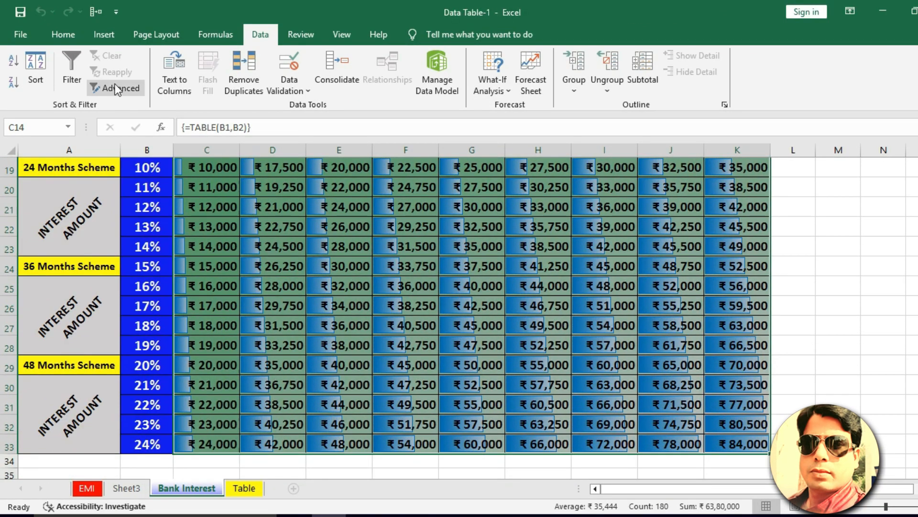
left_click(77, 30)
left_click(597, 84)
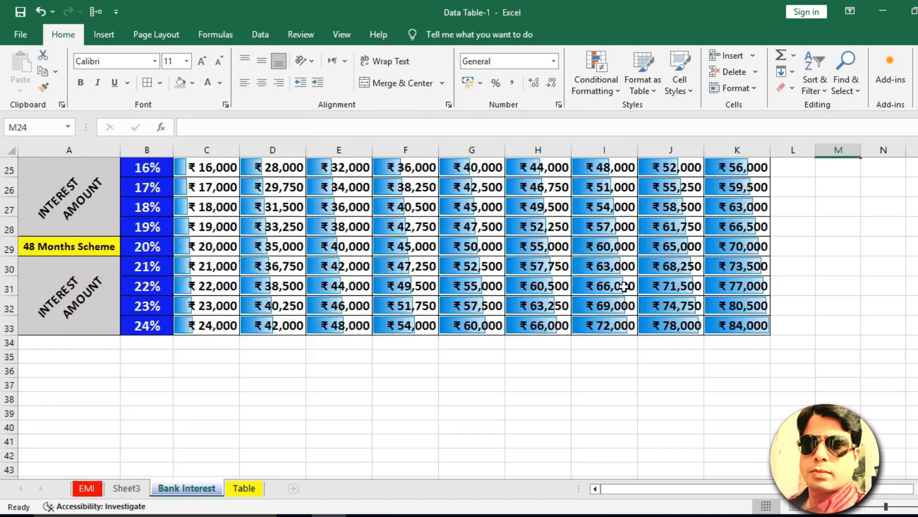
Clear the intermediate interest rates beside the INTEREST AMOUNT blocks in B15:B18, B20:B23, B25:B28 and B30:B33.
left_click_drag(147, 226, 146, 290)
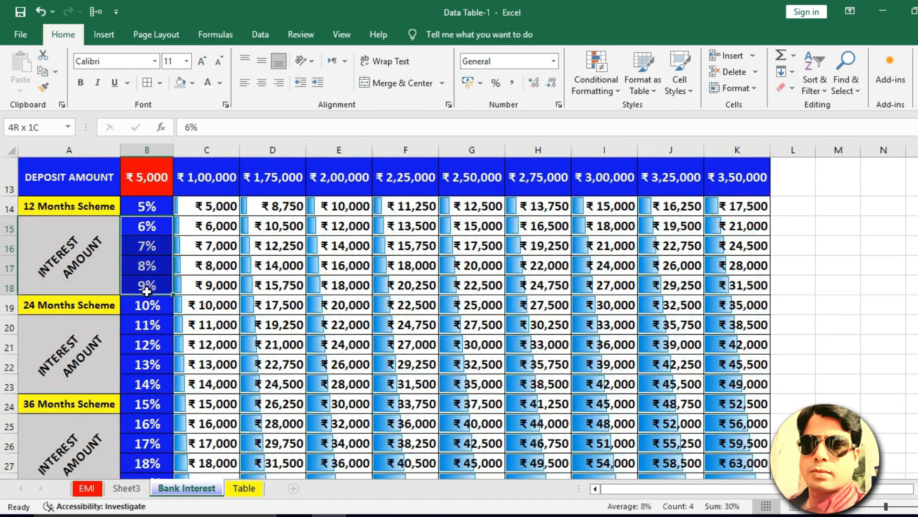
key("Delete")
left_click_drag(147, 324, 146, 382)
key("Delete")
scroll(143, 381, "down", 4)
left_click_drag(146, 172, 144, 263)
key("Delete")
left_click_drag(147, 324, 144, 379)
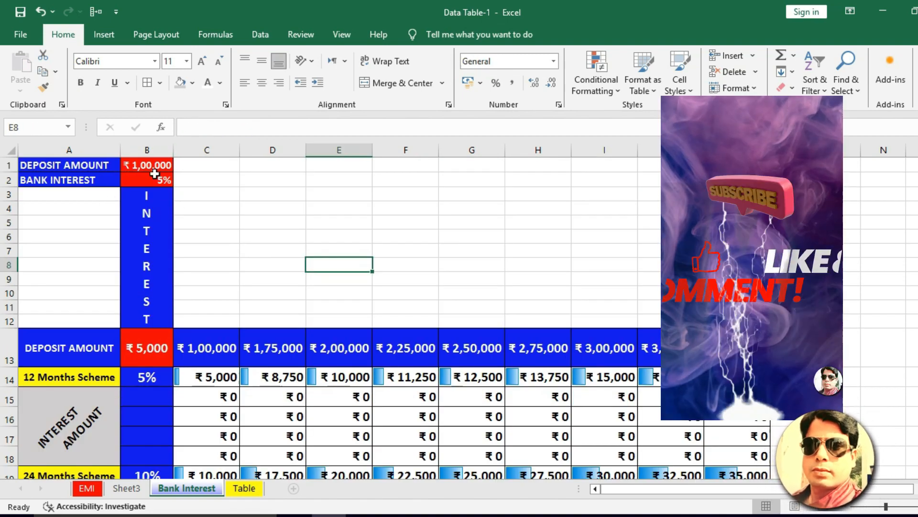
Examine the deposit input in B1 and the 12 Months Scheme's rate and interest for the first deposit amount in column C.
left_click(149, 165)
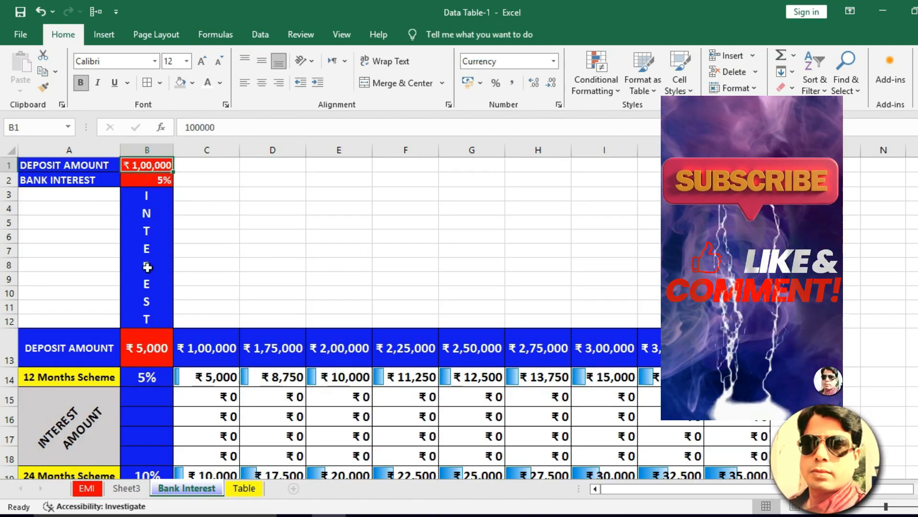
scroll(166, 344, "down", 3)
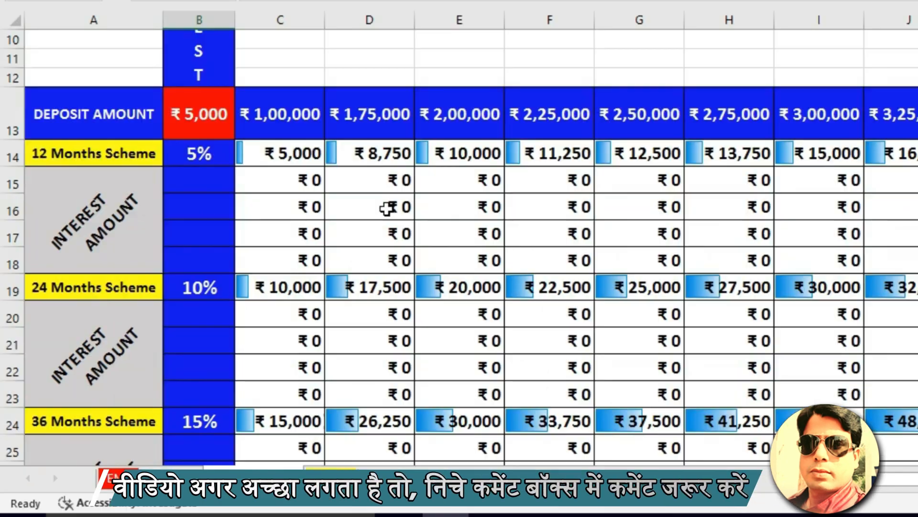
left_click(40, 251)
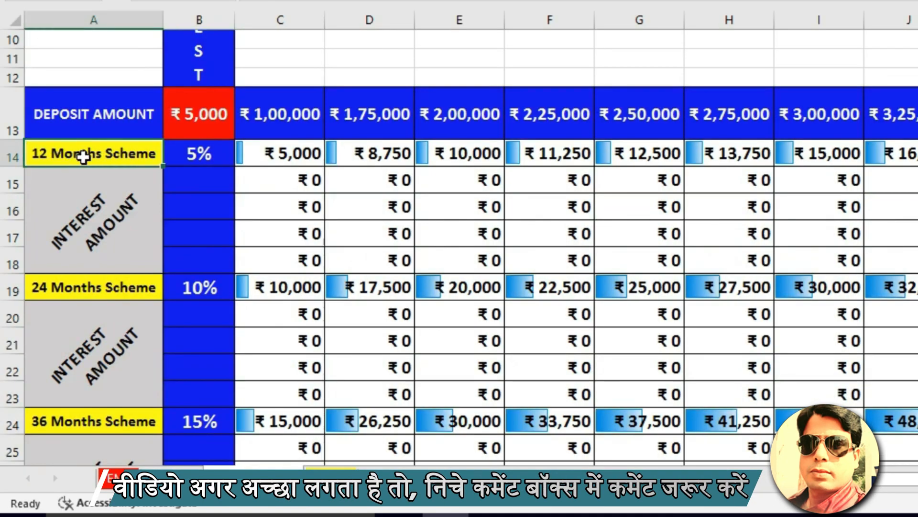
left_click(213, 157)
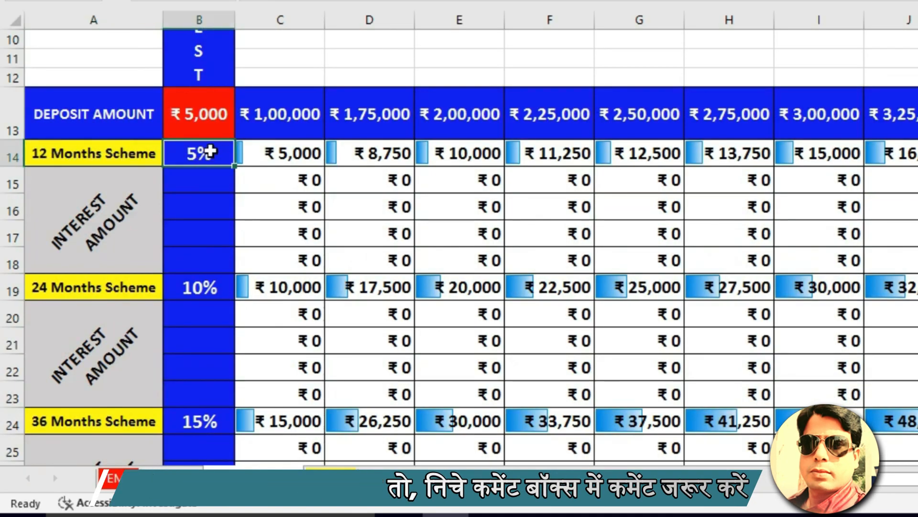
left_click(274, 118)
left_click(290, 156)
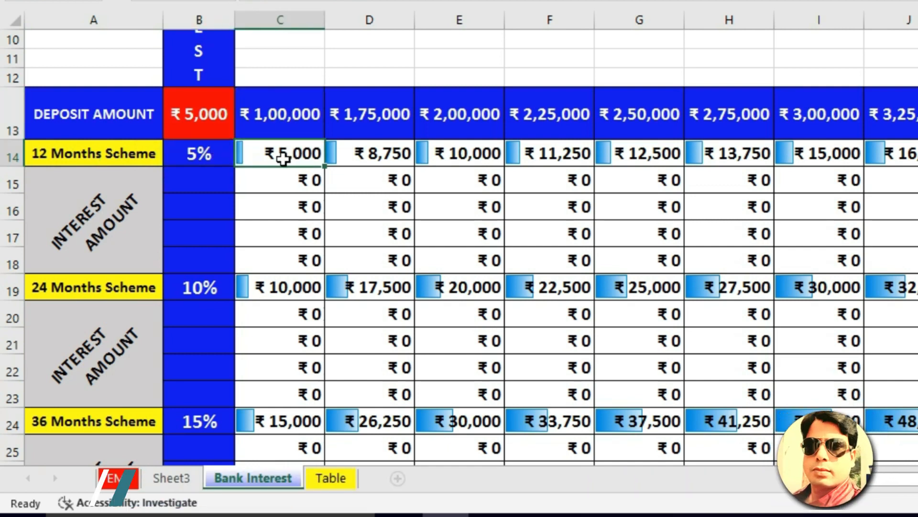
Compare the 12 Months Scheme interest amounts with the deposit amounts above them in columns D through G.
left_click(56, 151)
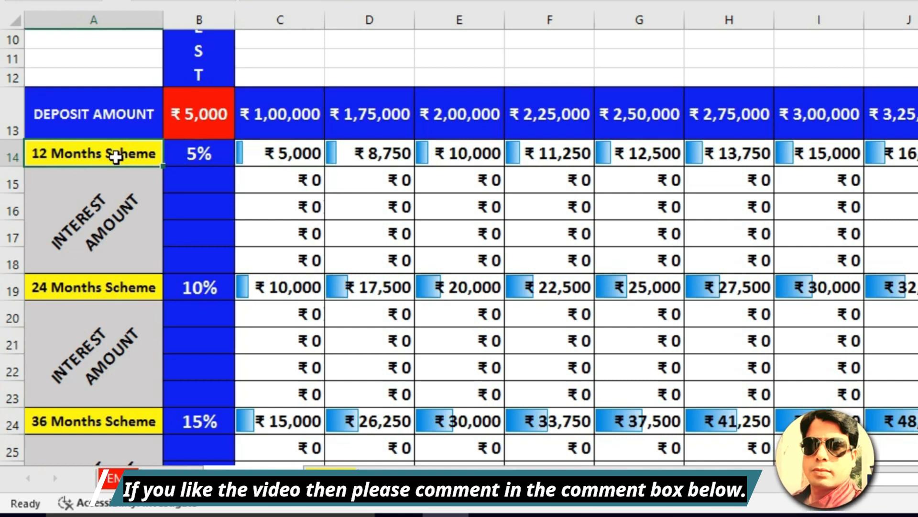
left_click(366, 124)
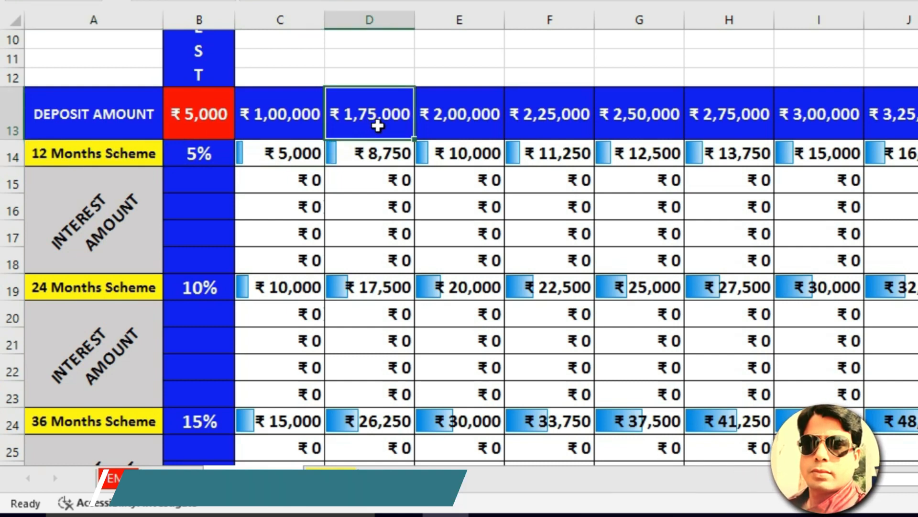
left_click(373, 157)
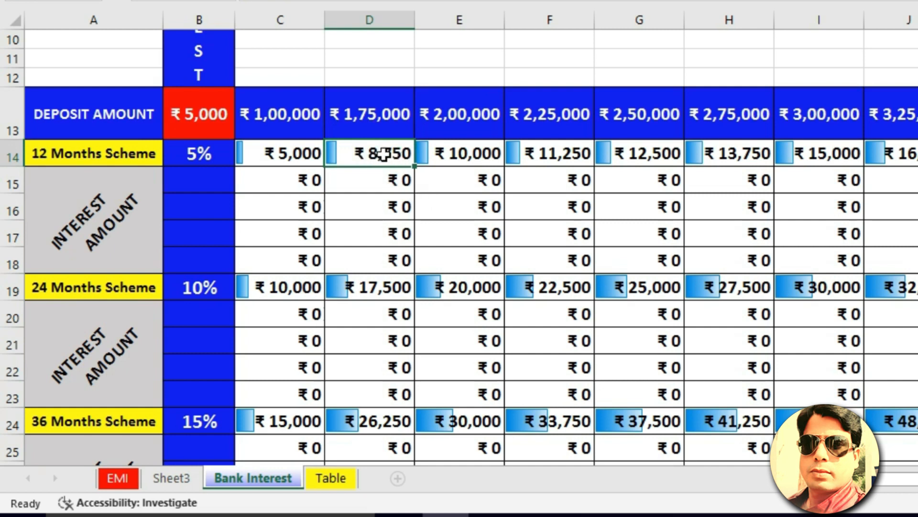
left_click(455, 117)
left_click(455, 149)
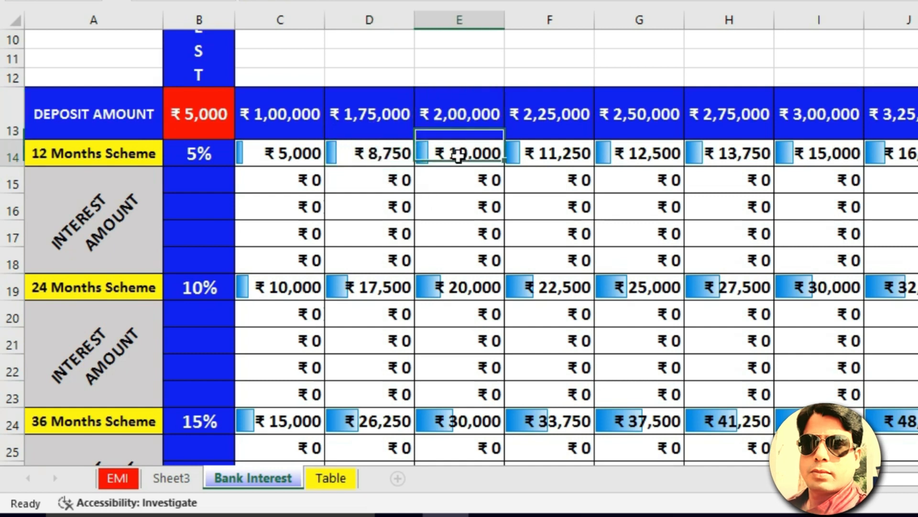
left_click(562, 118)
left_click(554, 150)
left_click(637, 120)
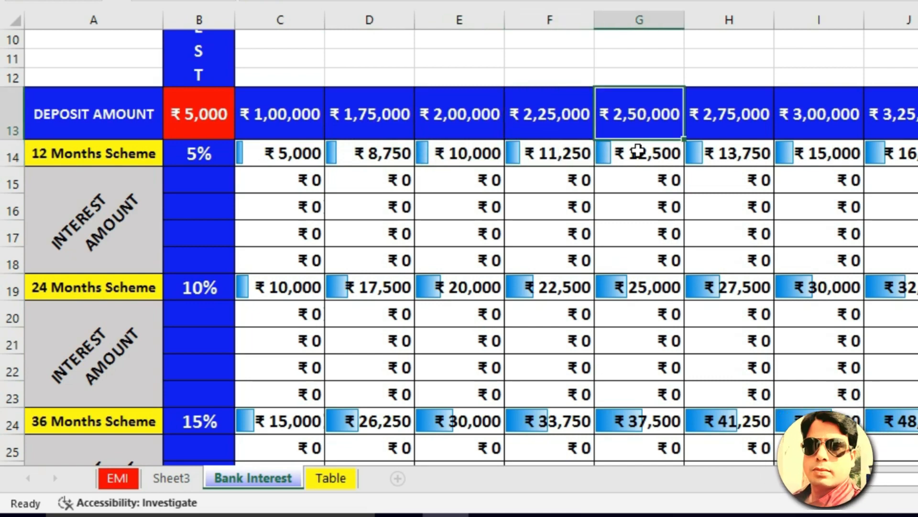
left_click(639, 148)
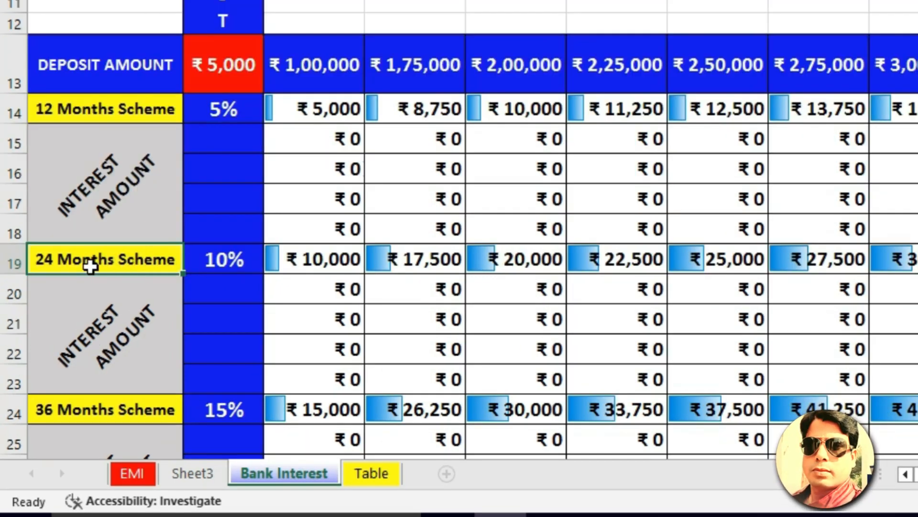
Examine the interest rates of the 24 and 36 Months Schemes and their interest on the first deposit amount in column C.
left_click(196, 290)
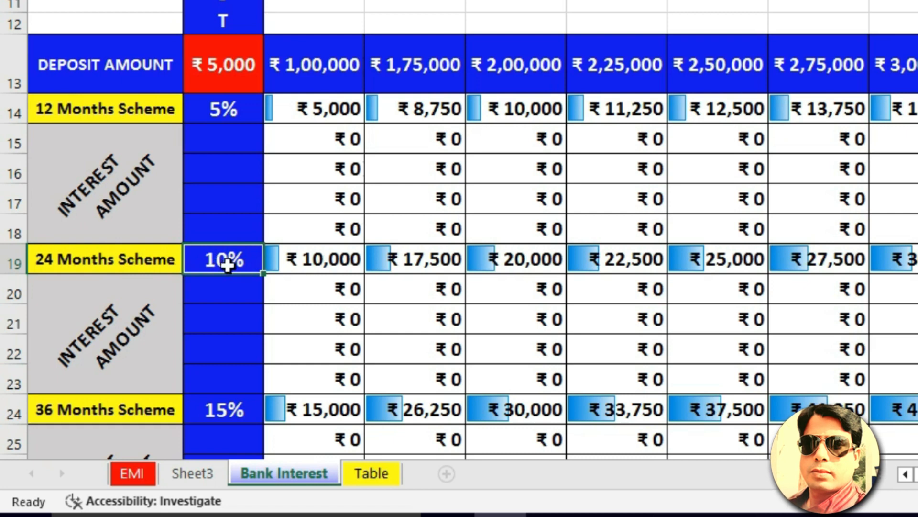
left_click(329, 263)
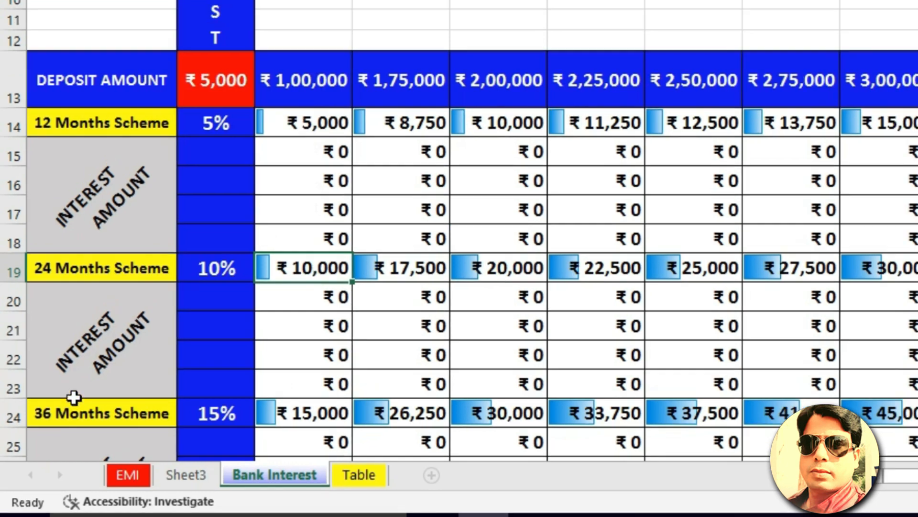
scroll(81, 409, "down", 3)
left_click(50, 234)
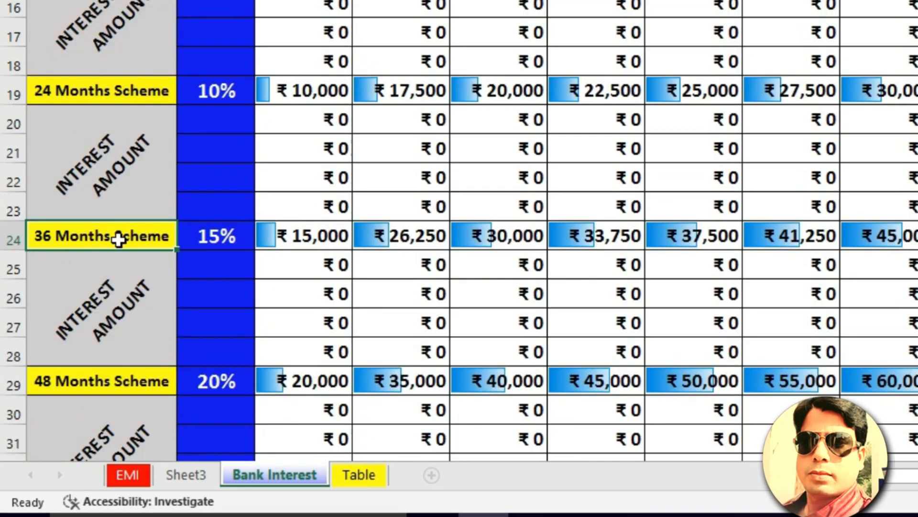
left_click(231, 239)
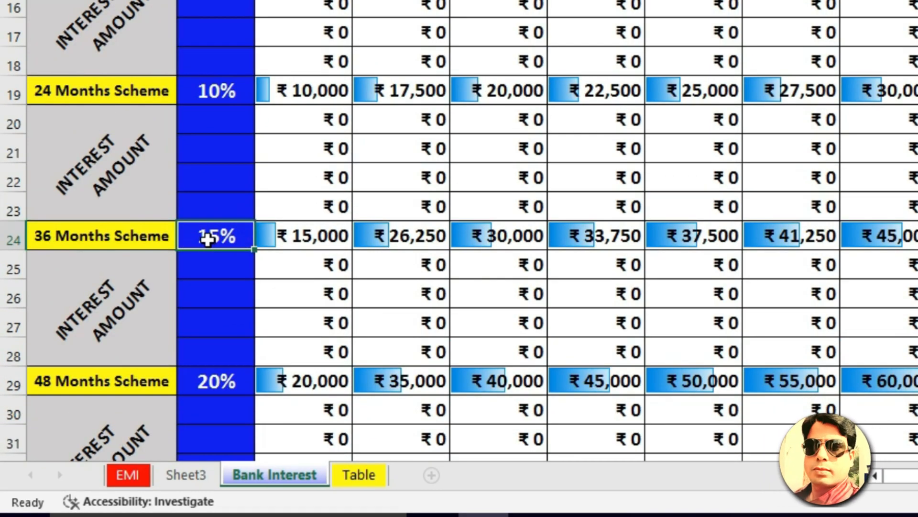
scroll(297, 230, "up", 5)
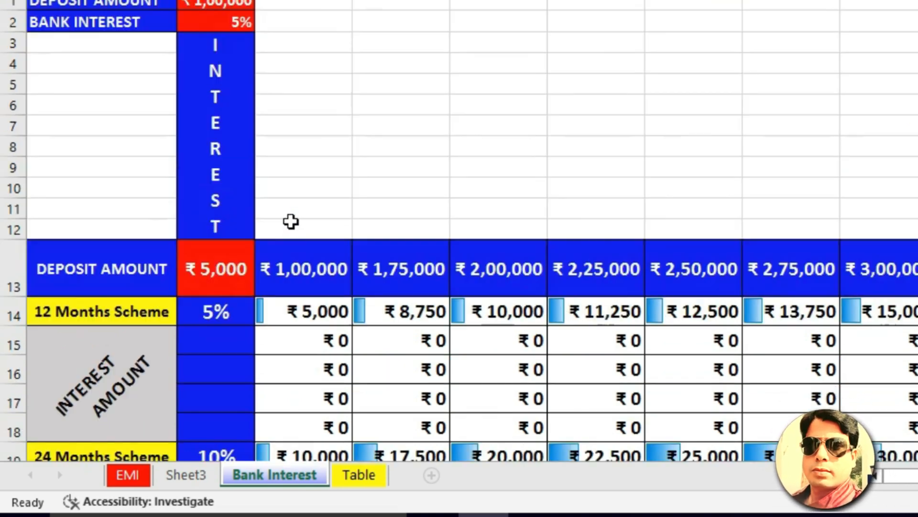
scroll(305, 267, "down", 5)
left_click(306, 236)
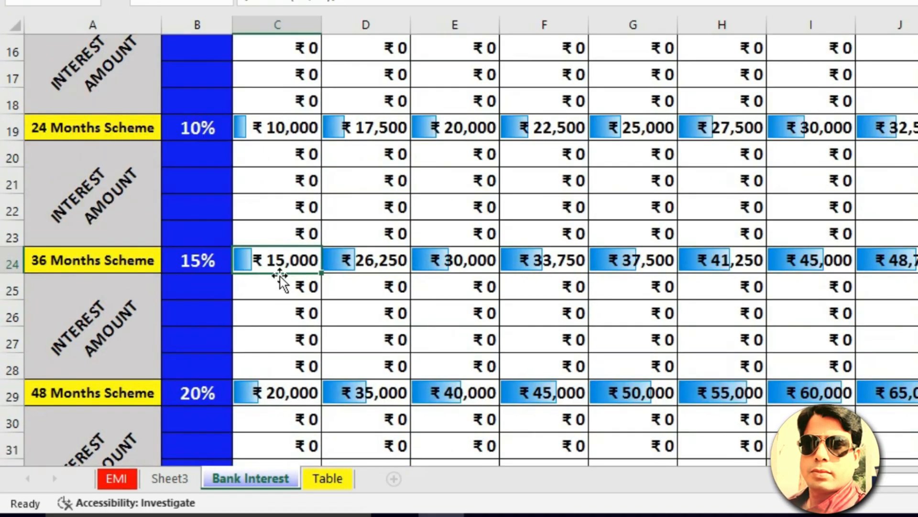
Examine the 48 Months Scheme's interest rate and its interest on the first deposit amount in column C.
scroll(280, 280, "down", 1)
left_click(52, 317)
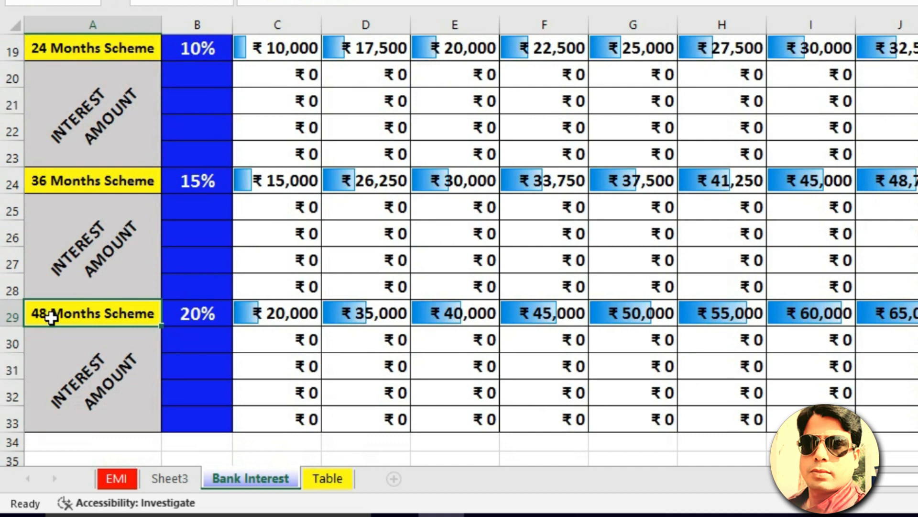
left_click(200, 320)
left_click(270, 315)
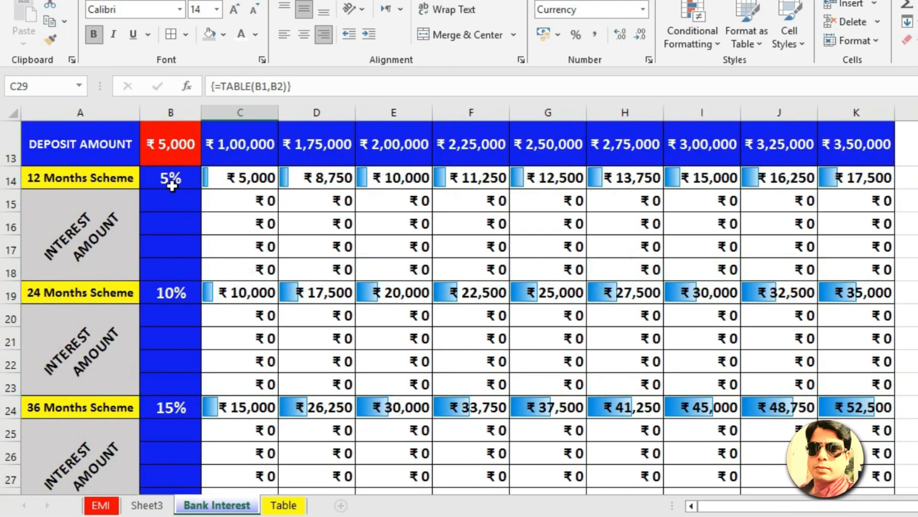
Review the complete table, comparing the four schemes' rates and interest amounts across all deposit amounts in columns C through K.
scroll(176, 411, "down", 2)
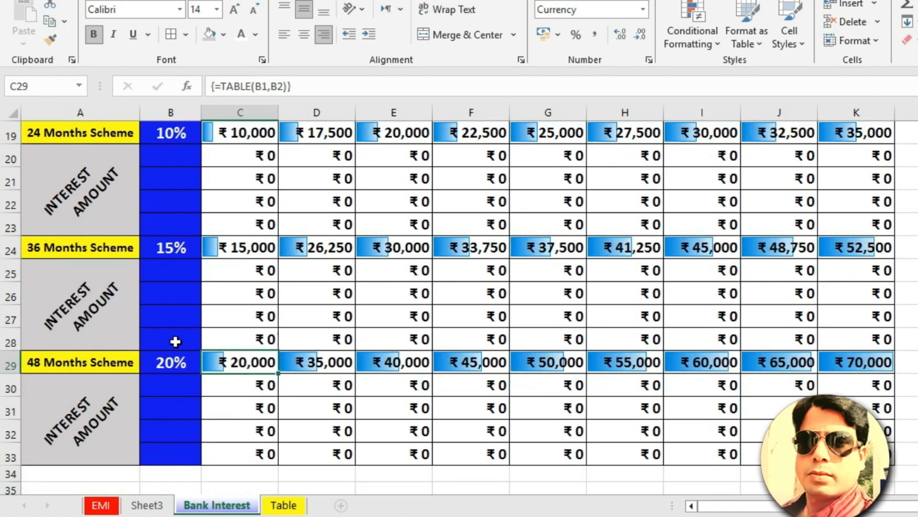
scroll(176, 341, "up", 4)
scroll(174, 341, "down", 2)
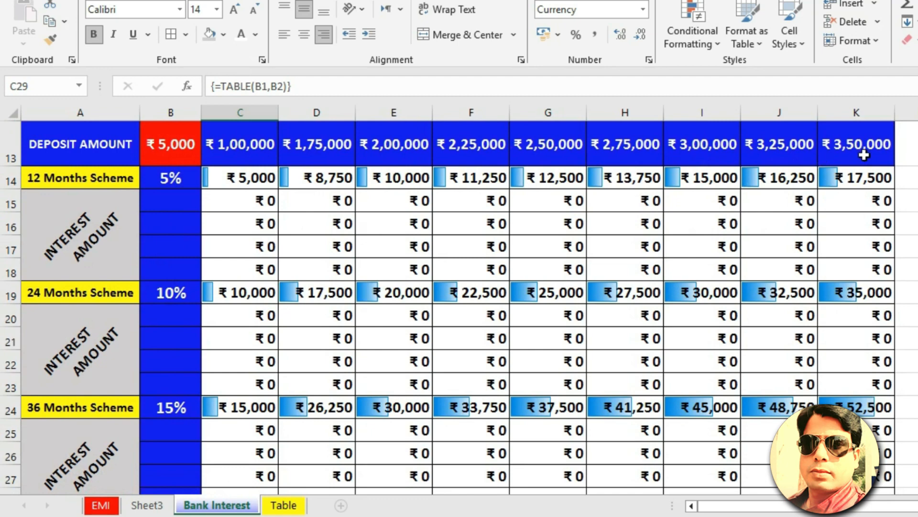
scroll(557, 269, "down", 2)
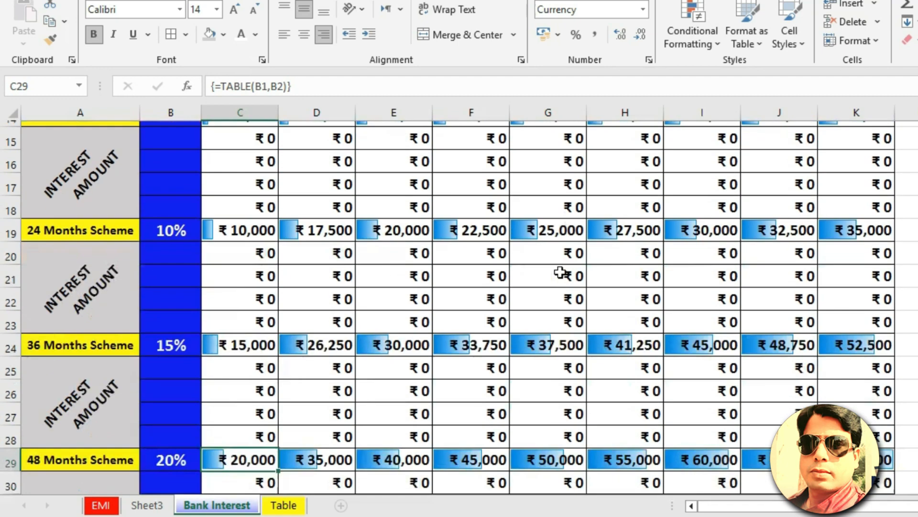
scroll(294, 250, "up", 5)
scroll(470, 385, "down", 2)
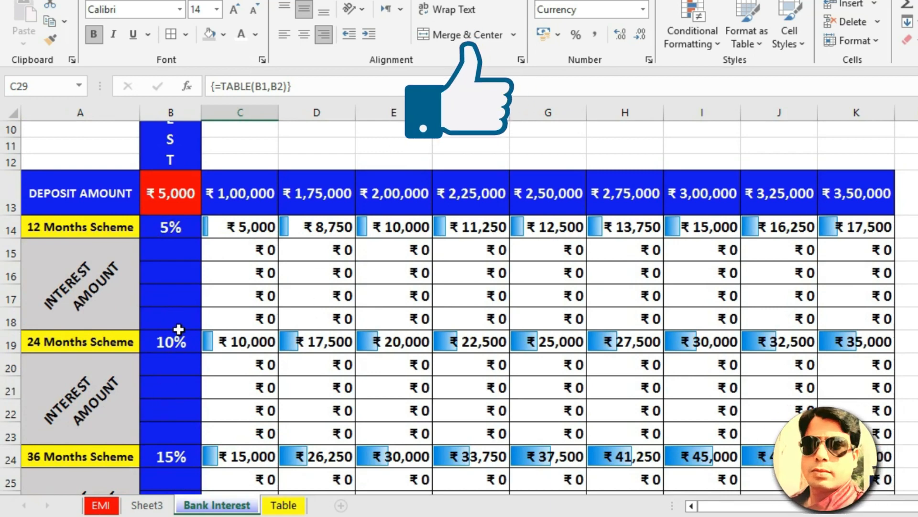
scroll(180, 330, "down", 3)
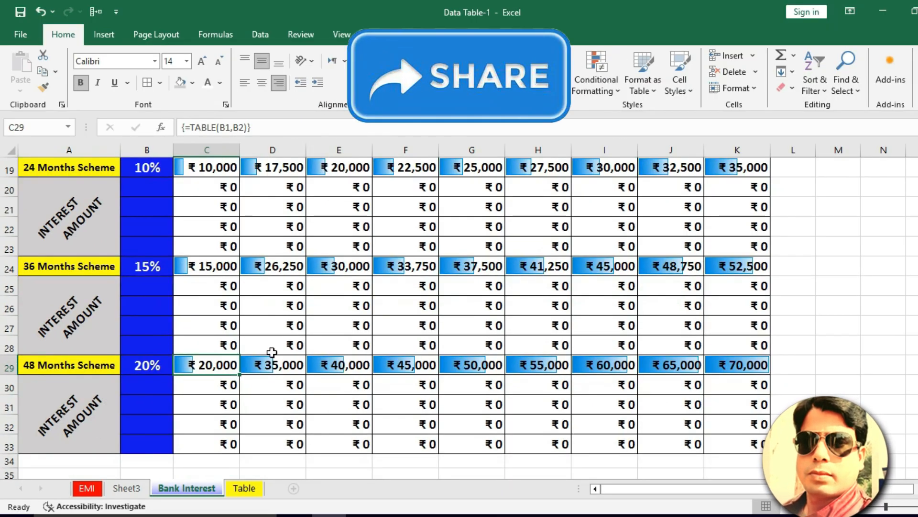
scroll(272, 353, "up", 6)
Fill the empty range C1:K12 above the deposit amounts with a light blue-gray colour.
left_click_drag(210, 165, 737, 322)
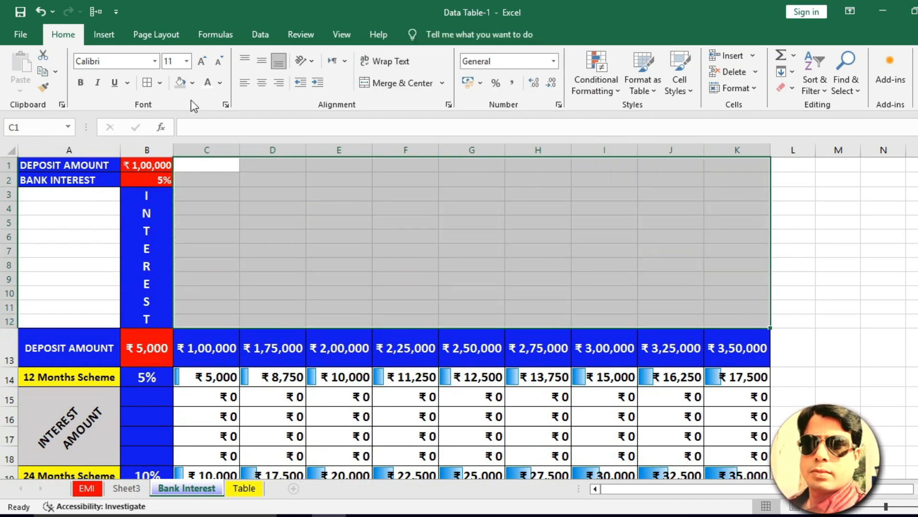
left_click(194, 82)
left_click(214, 127)
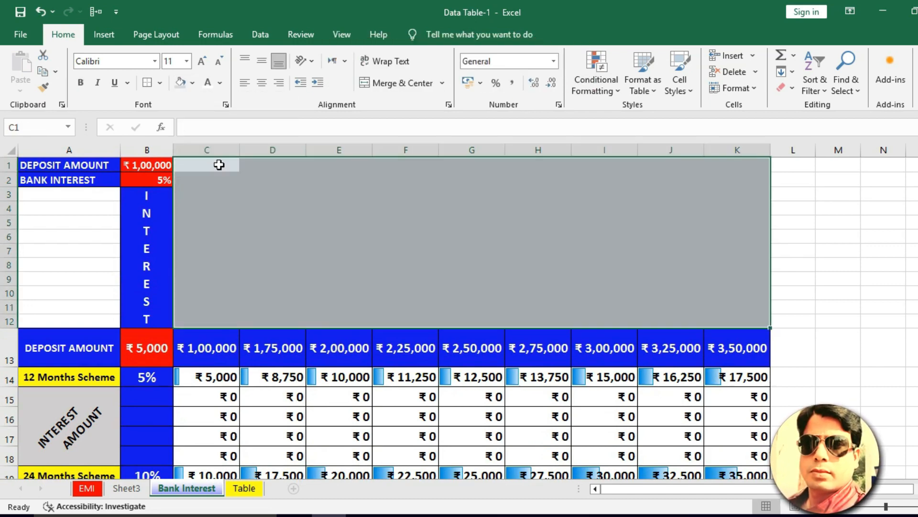
left_click_drag(215, 165, 760, 324)
Merge and center D4:I8 into one title cell and fill it with red.
left_click_drag(282, 206, 607, 251)
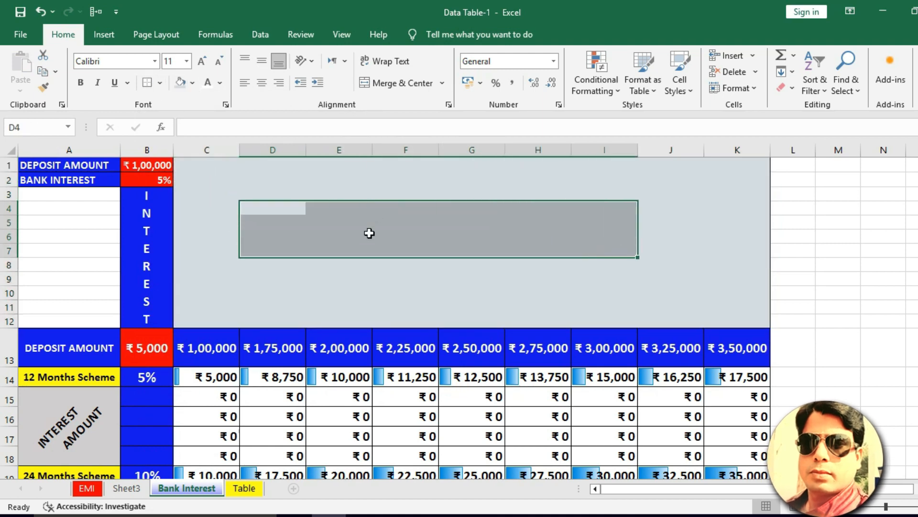
left_click_drag(275, 209, 582, 249)
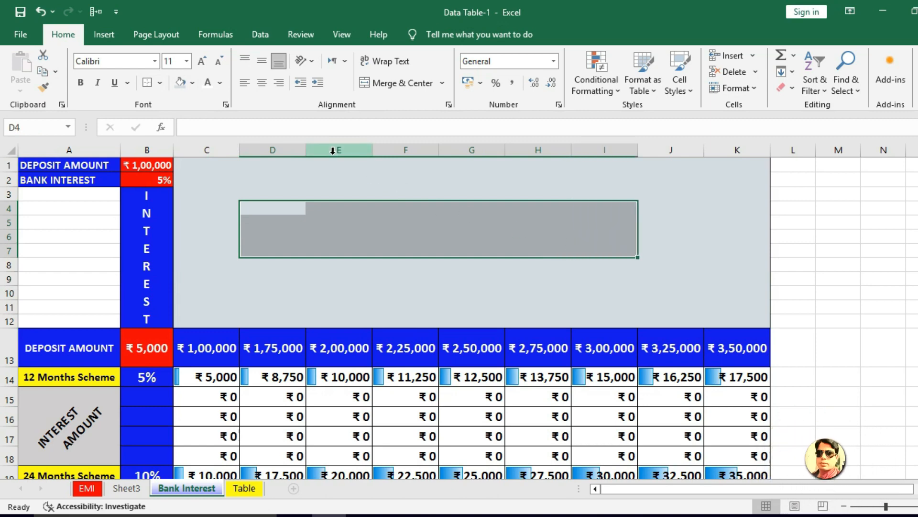
key("shift+Down")
left_click(363, 87)
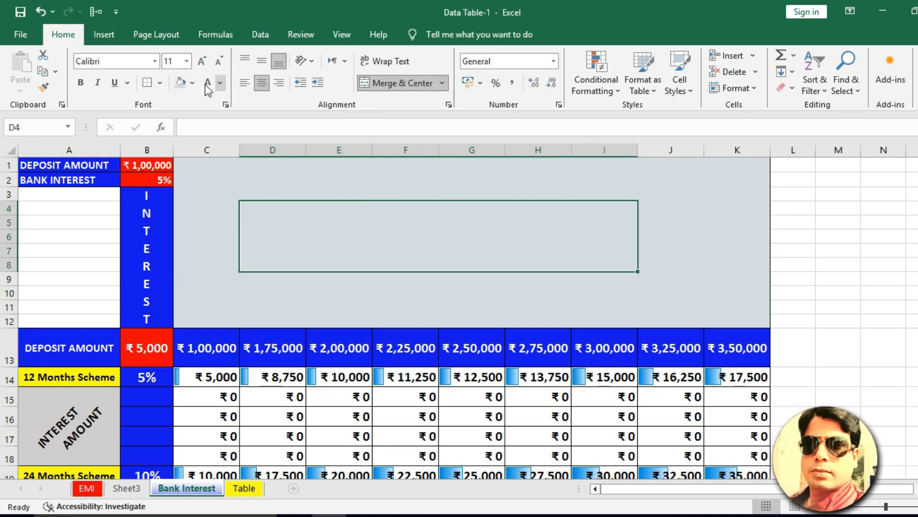
left_click(193, 83)
left_click(192, 192)
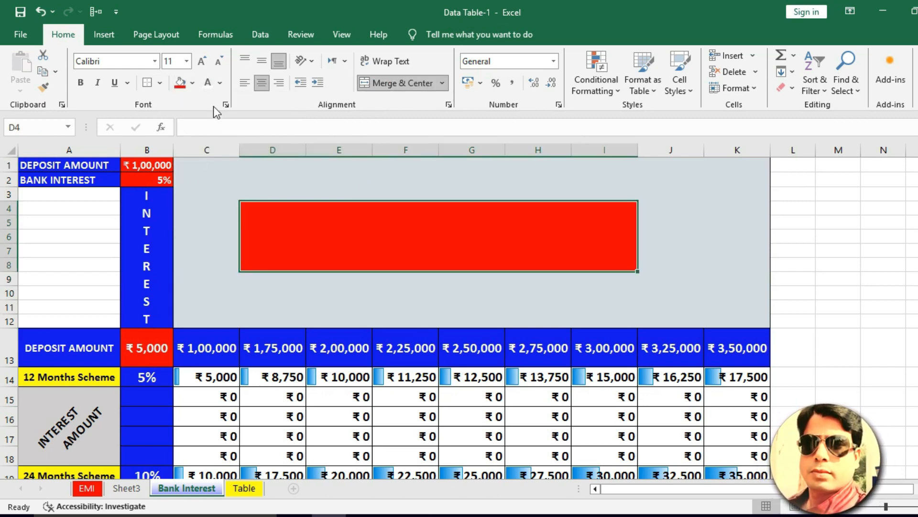
Enter the title YX BANK in the merged red cell and make it large and bold to fill the banner.
type("BA")
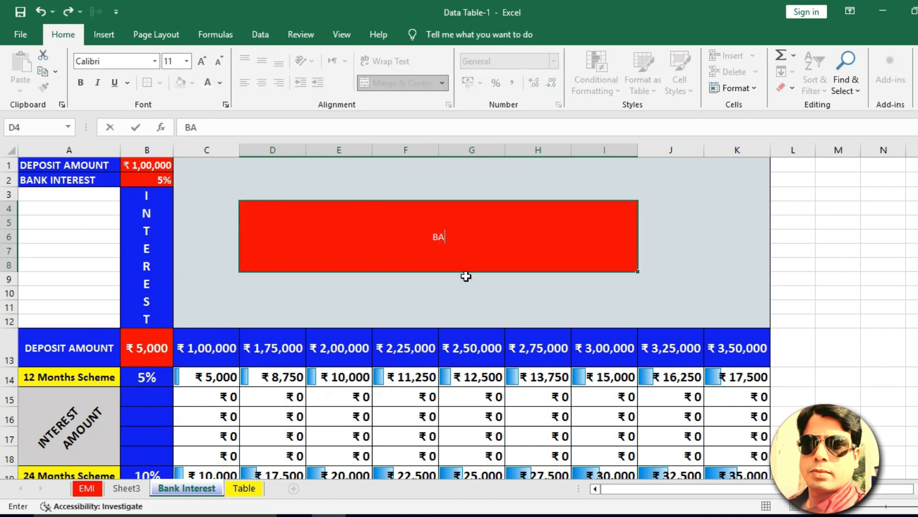
key("BackSpace")
key("BackSpace")
type("YX BANK")
key("Return")
left_click(445, 247)
triple_click(202, 61)
triple_click(202, 62)
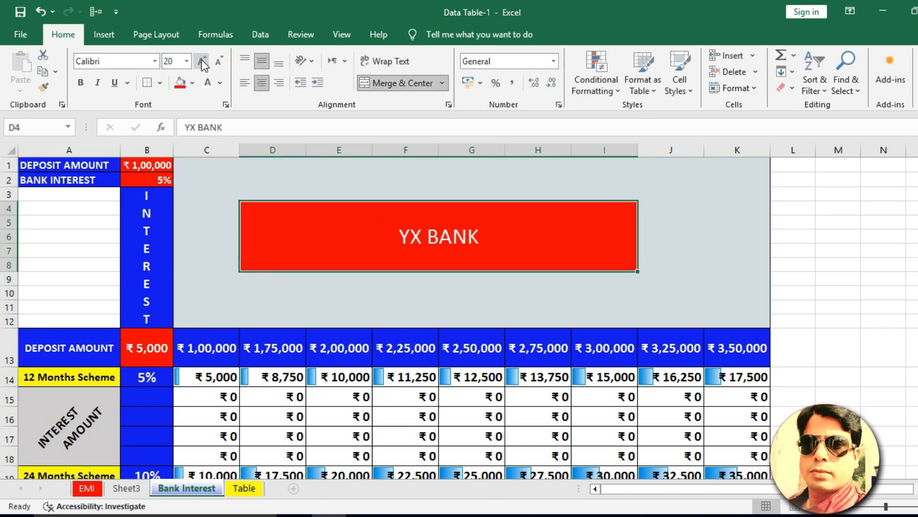
triple_click(202, 61)
triple_click(202, 61)
Fill the empty cells A3:A12 beside the vertical INTEREST label with light gray.
left_click_drag(72, 194, 86, 321)
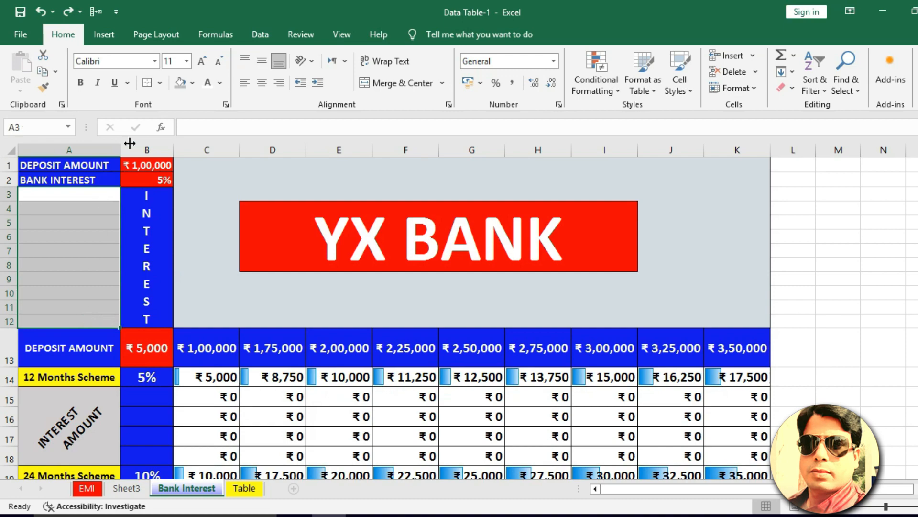
left_click(193, 83)
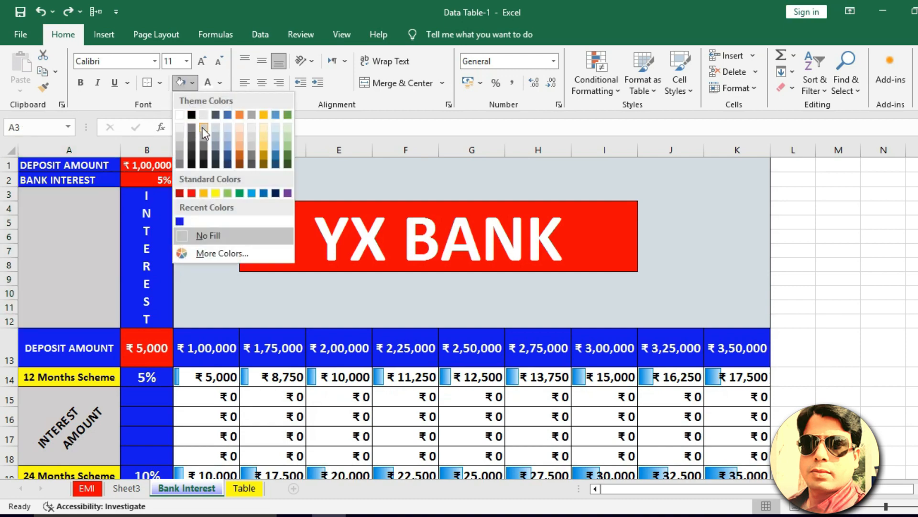
left_click(204, 129)
left_click(221, 205)
Apply a thick outside border around the whole table range A1:K33.
scroll(223, 205, "down", 8)
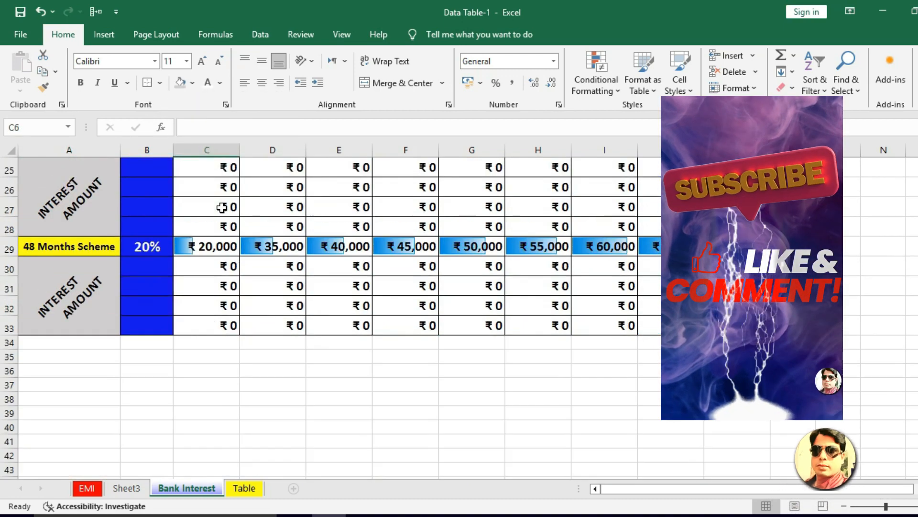
left_click_drag(736, 335, 9, 158)
left_click(159, 82)
left_click(194, 238)
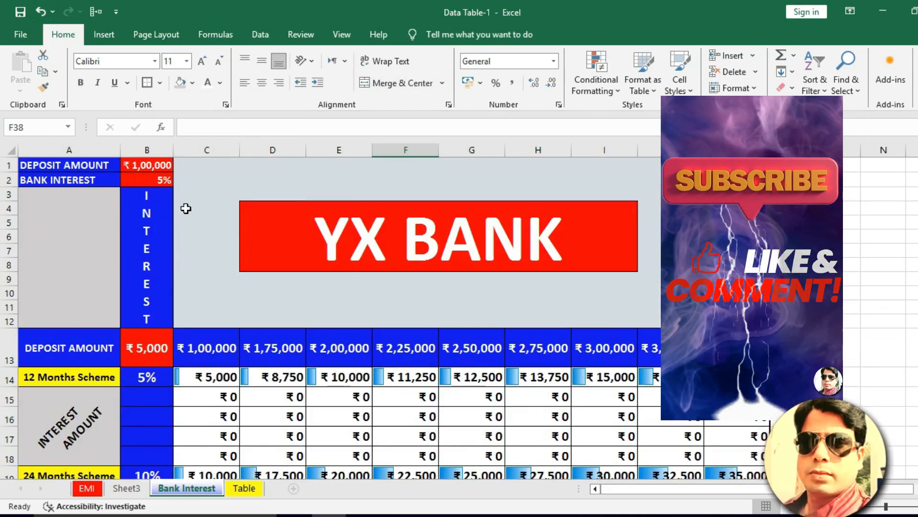
left_click(260, 35)
left_click(316, 410)
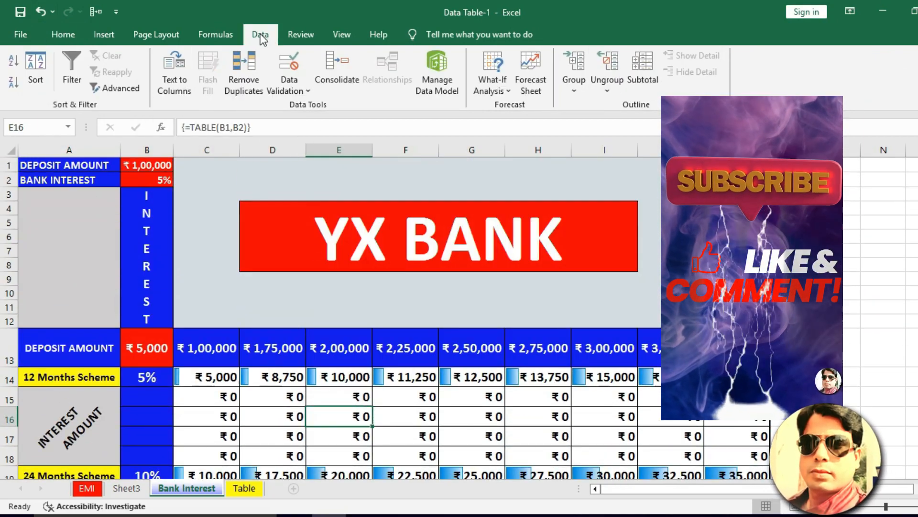
left_click(492, 86)
left_click(205, 262)
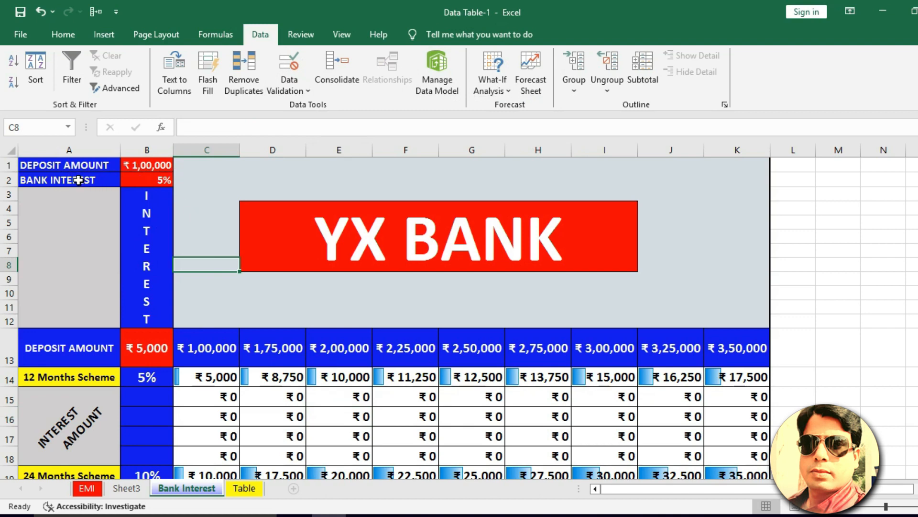
Review the bank interest input in B2 and the finished YX BANK table from its title down to the 48 Months Scheme.
left_click(162, 183)
scroll(86, 307, "down", 2)
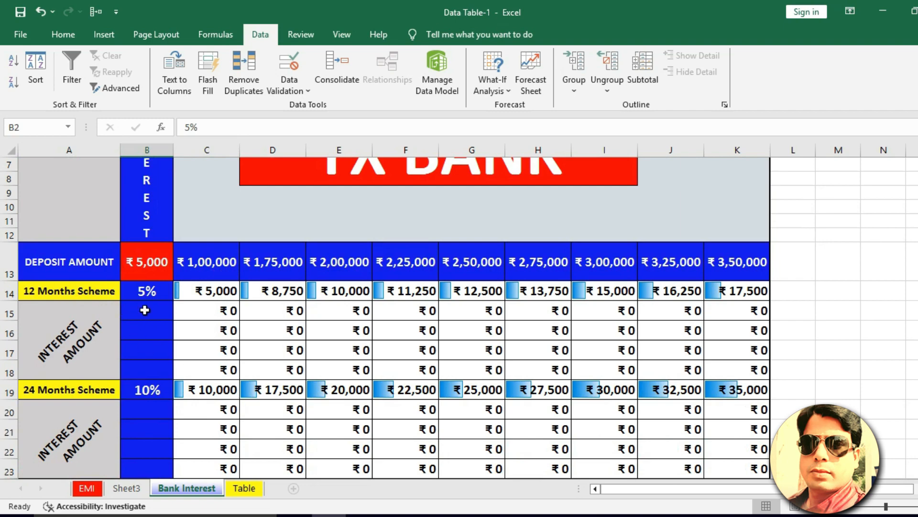
scroll(326, 328, "down", 6)
scroll(296, 320, "up", 8)
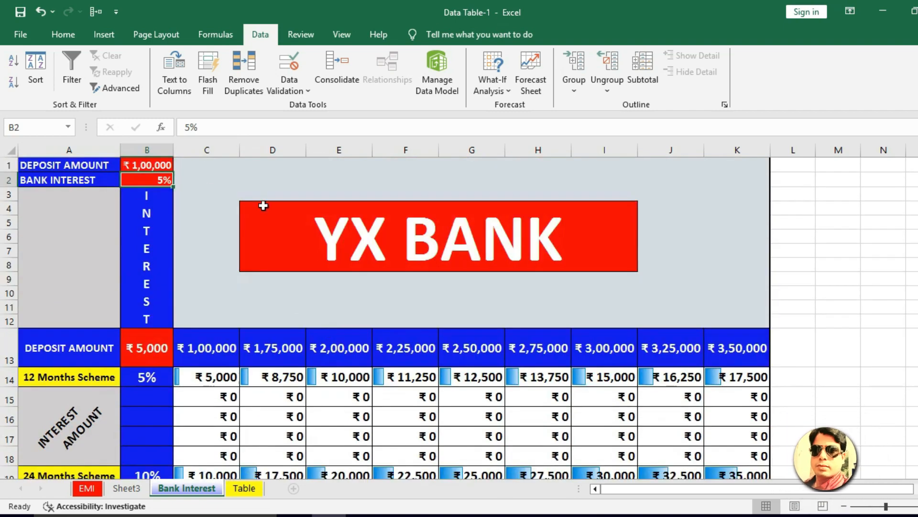
scroll(547, 302, "down", 6)
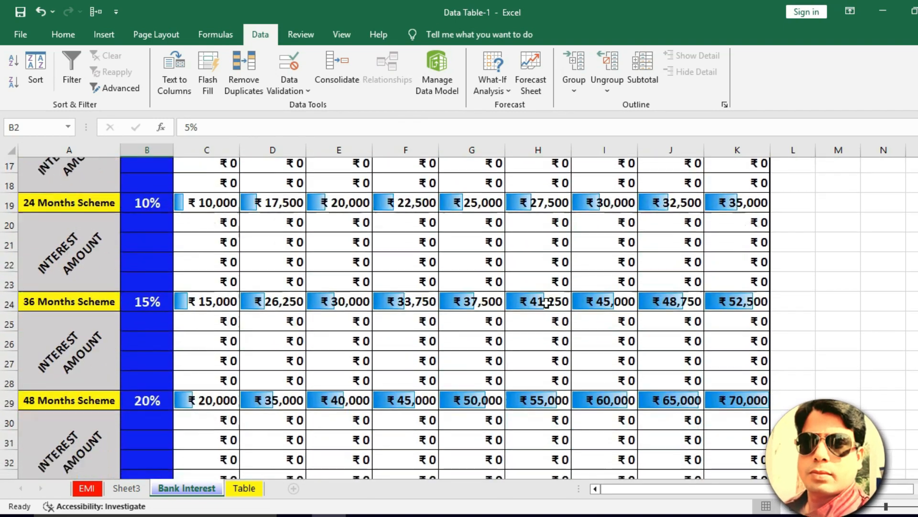
scroll(547, 303, "up", 6)
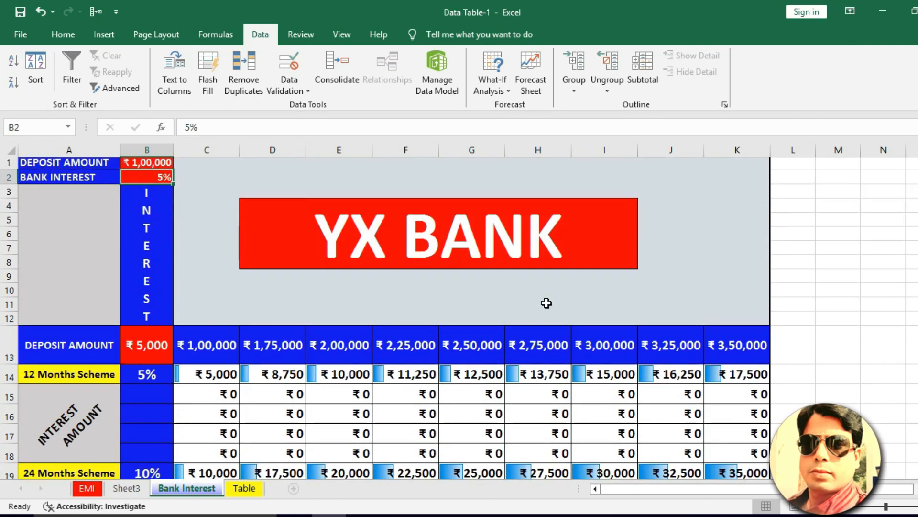
left_click(322, 304)
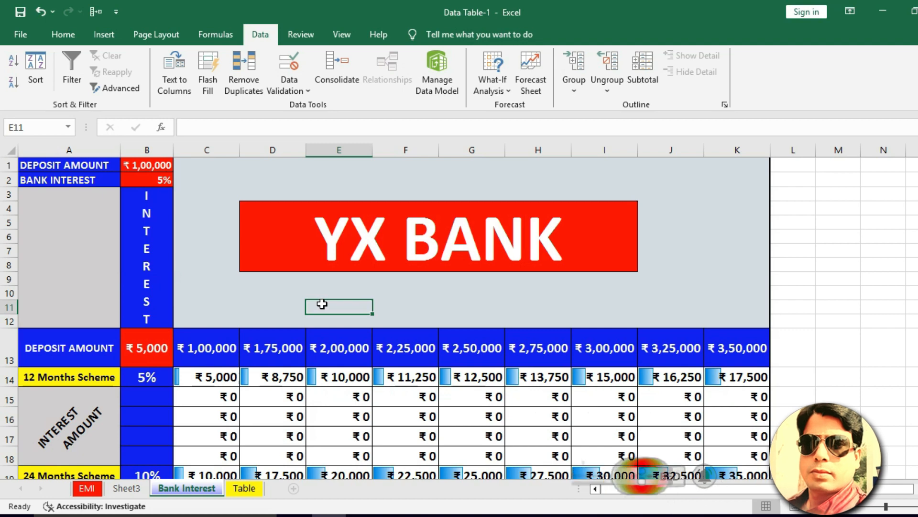
key("Right")
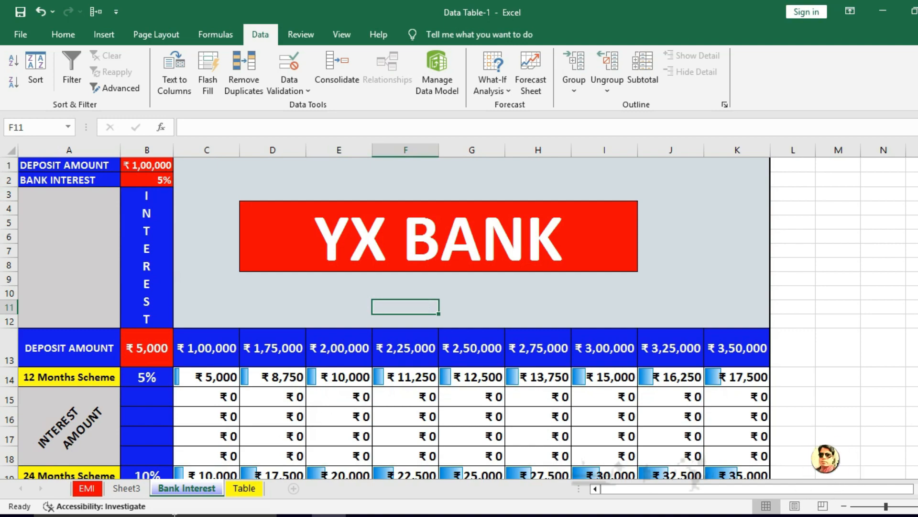
On the Table sheet, enter 1 in A1 and A2 and label them ROW and COLU in B1 and B2.
left_click(244, 488)
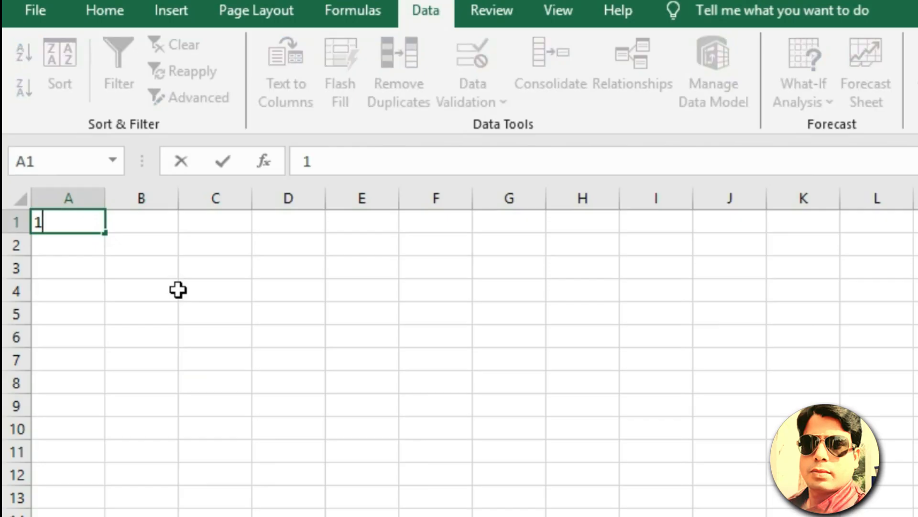
key("Return")
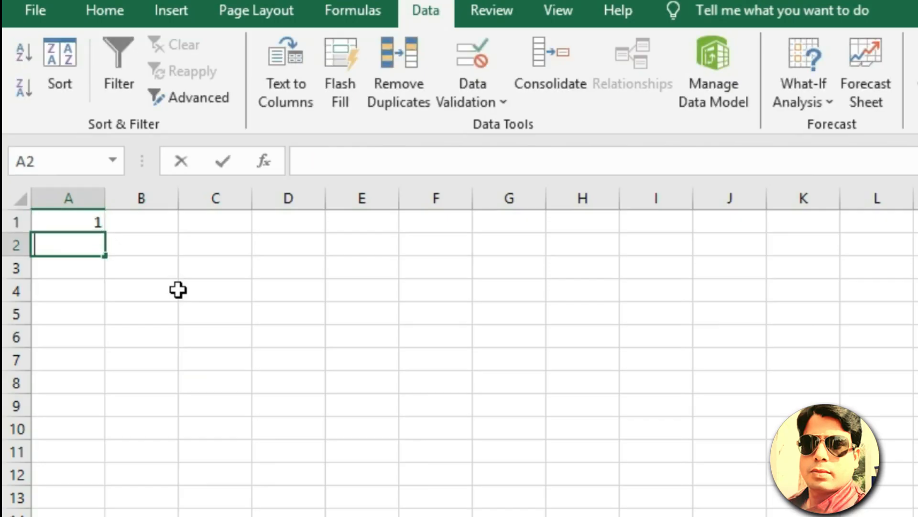
type("1")
key("Tab")
key("Up")
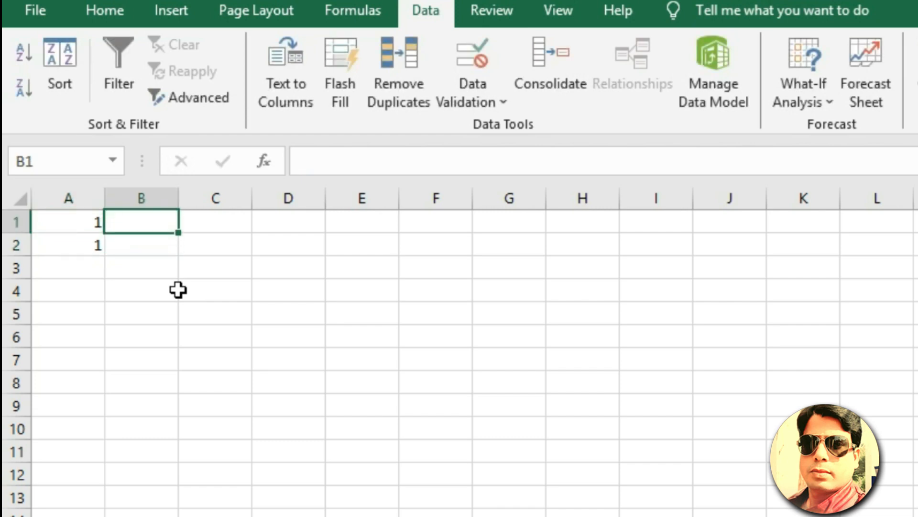
type("C")
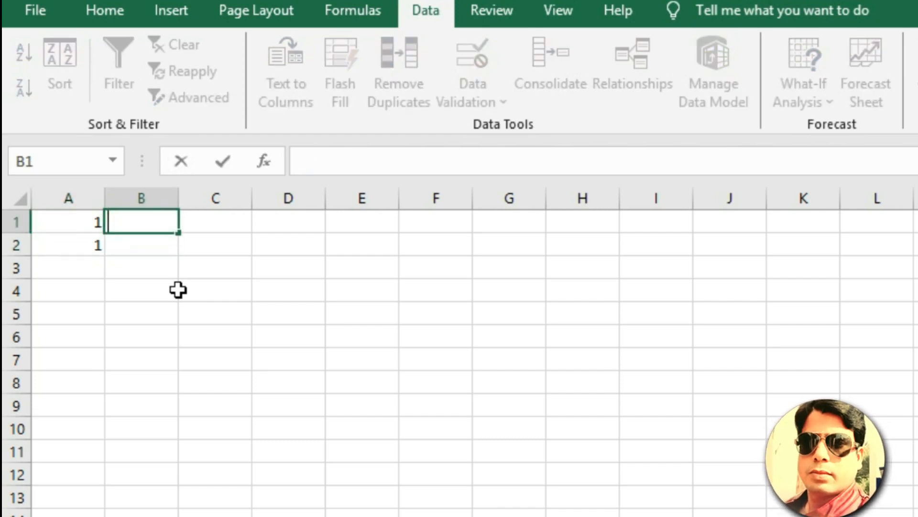
type("OW")
key("Return")
type("COLU")
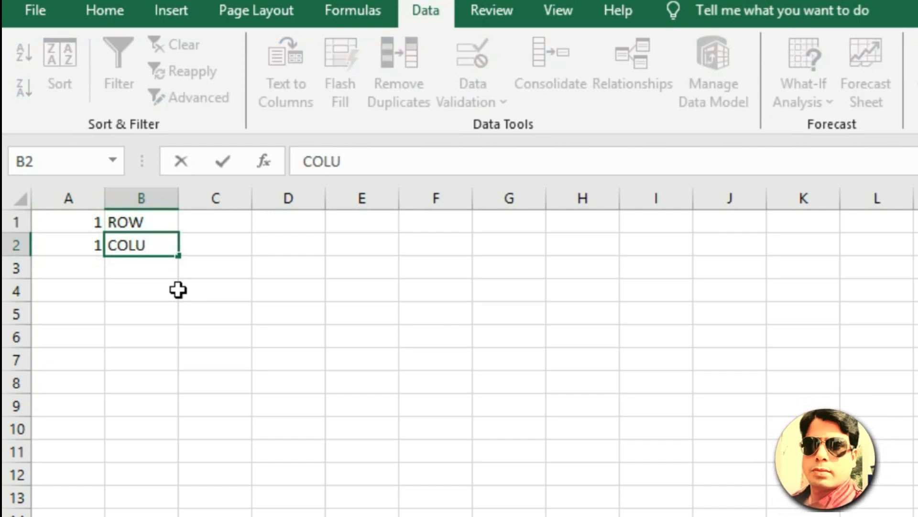
key("Return")
Fill A3:J3 with the number series 1 to 10.
key("Left")
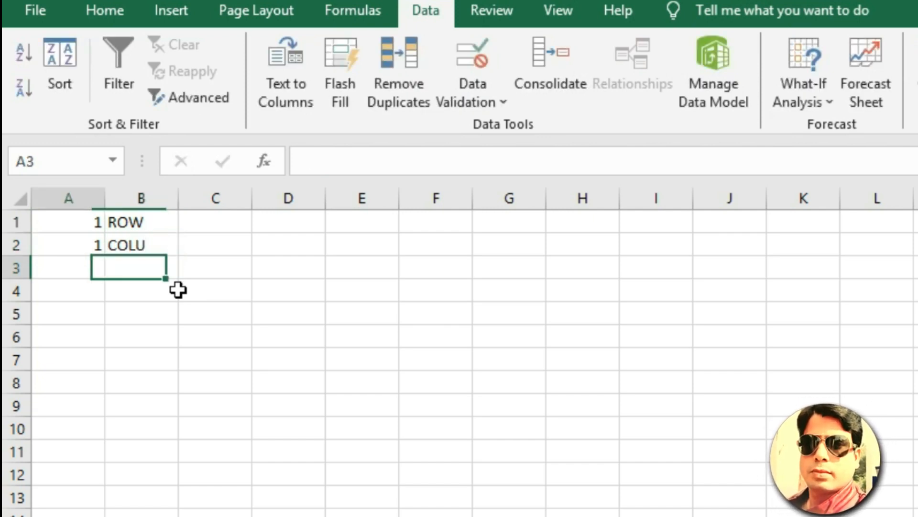
type("1")
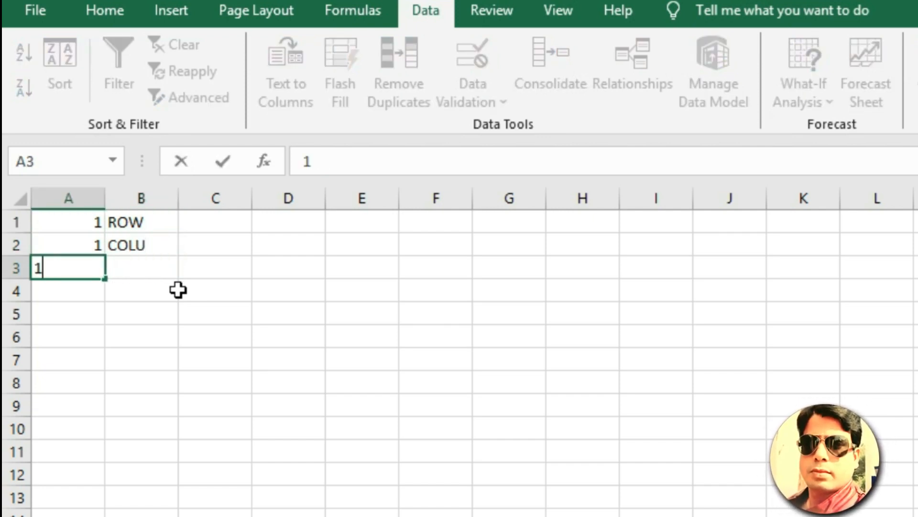
key("Tab")
type("2")
key("Left")
key("shift+Right")
left_click(86, 327)
left_click_drag(106, 268, 771, 282)
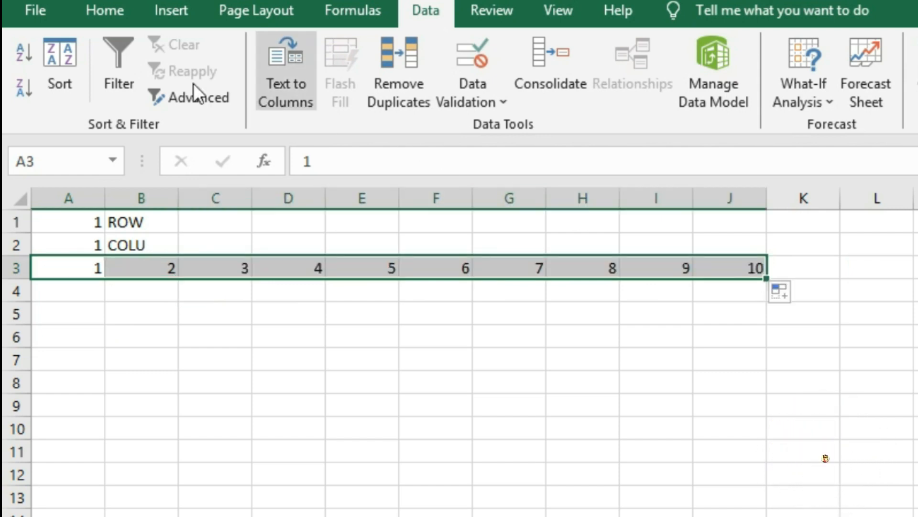
Format the row 3 numbers bold, centered, 18 points, white on red with borders, and add matching numbers 2 to 10 down A4:A12.
left_click(105, 11)
left_click(134, 89)
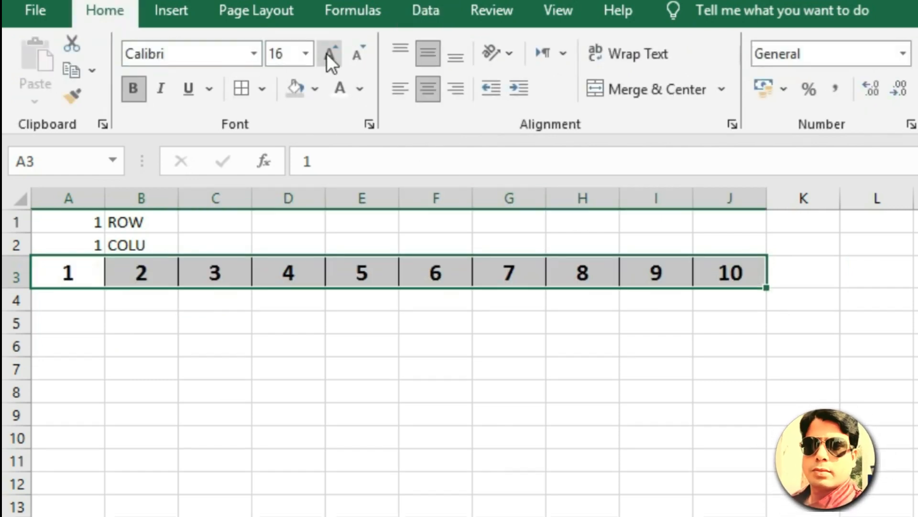
left_click(328, 54)
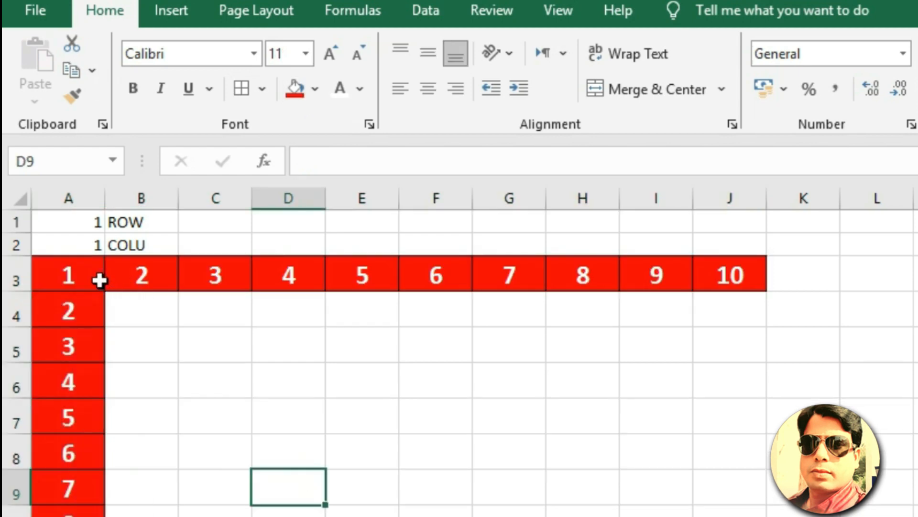
Fill the corner cell A3 with black.
left_click(98, 277)
left_click(315, 89)
left_click(353, 268)
left_click(315, 89)
left_click(313, 140)
Format the input cells and labels in A1:B2 with yellow fill, bold 12-point text and borders.
left_click_drag(68, 221, 141, 245)
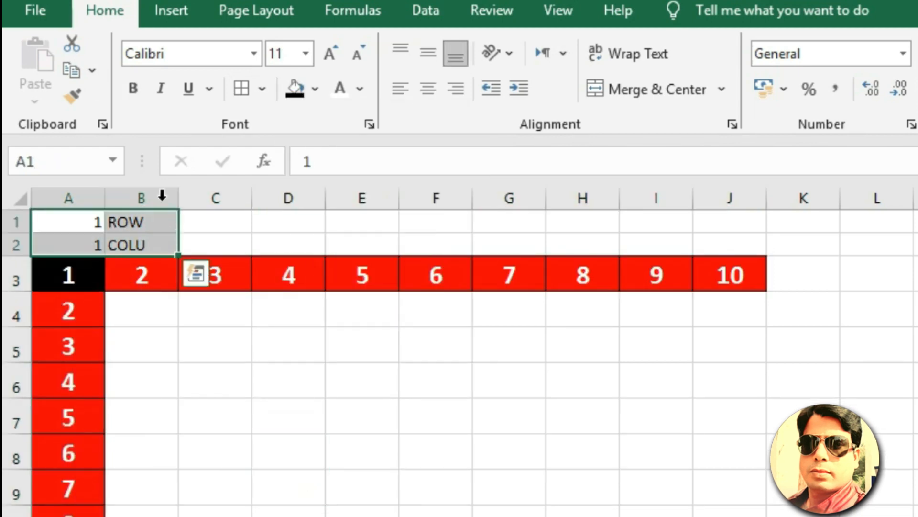
left_click(314, 89)
left_click(352, 268)
left_click(134, 89)
left_click(329, 54)
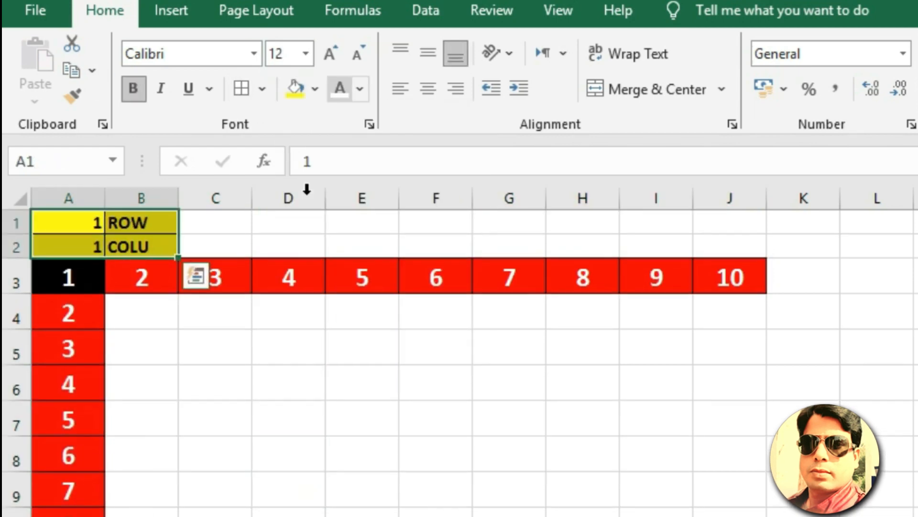
Merge and center C1:J2, make it bold and fill it with blue.
left_click_drag(215, 222, 729, 245)
left_click(658, 90)
left_click(134, 90)
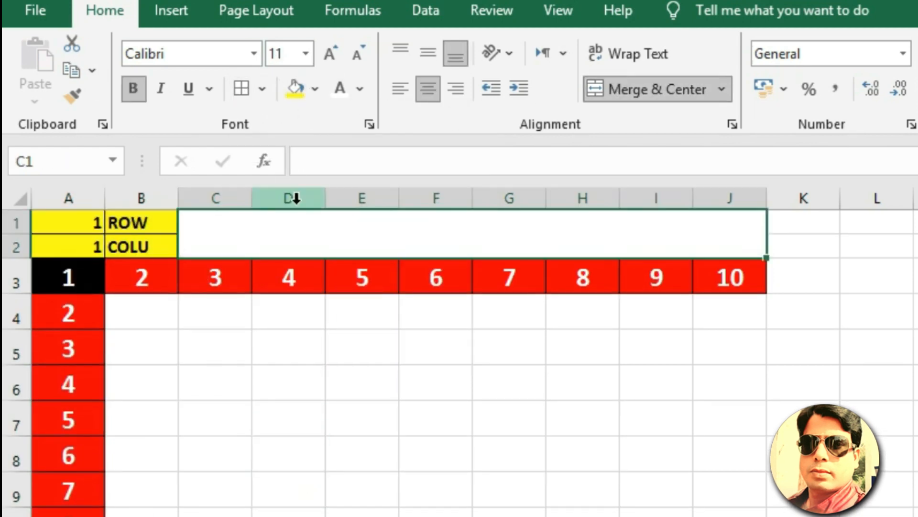
left_click(315, 89)
left_click(297, 313)
Enter the title TABLE in the merged blue cell and enlarge it to 26 points.
left_click(329, 53)
left_click(329, 54)
type("TABLE")
left_click(329, 54)
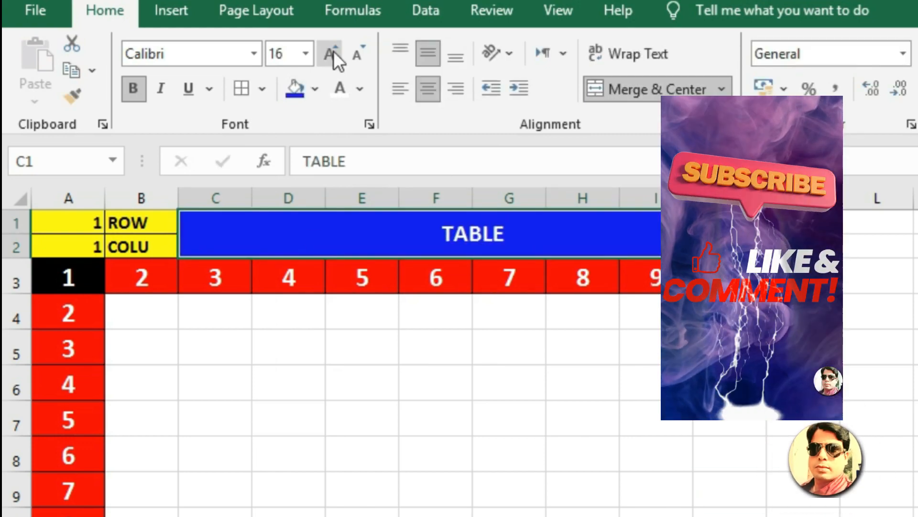
left_click(329, 54)
left_click(329, 54)
left_click(329, 54)
left_click(329, 53)
left_click(329, 53)
Apply borders, centered alignment and a 16-point font size to the empty result cells B4:J12.
left_click_drag(141, 312, 726, 516)
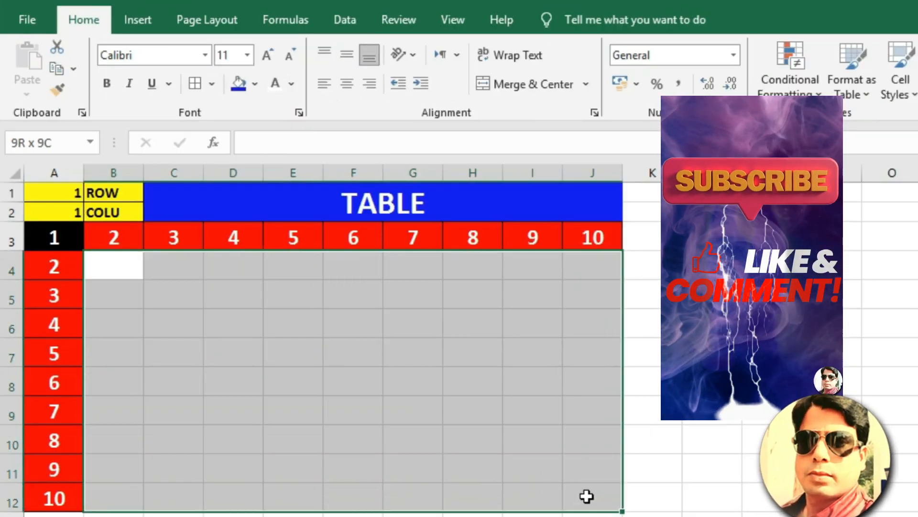
left_click_drag(586, 496, 592, 502)
left_click(193, 85)
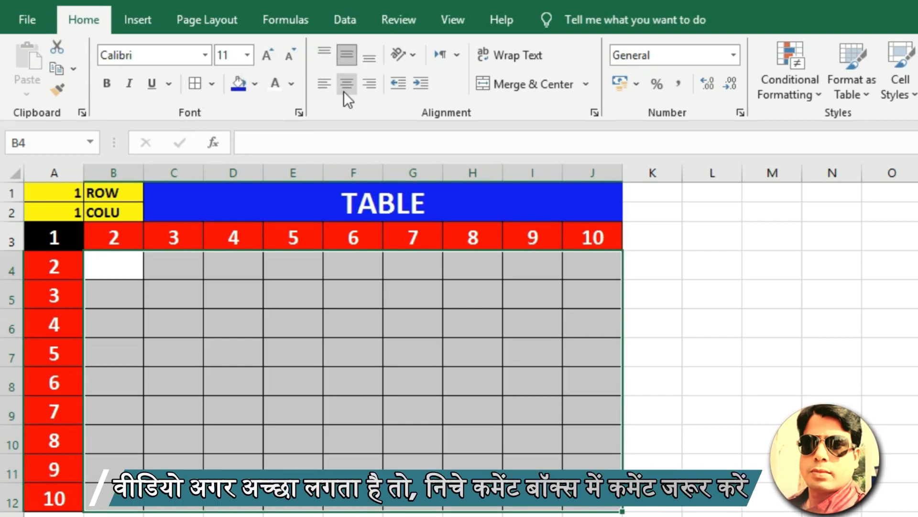
left_click(266, 60)
left_click(266, 60)
left_click(266, 60)
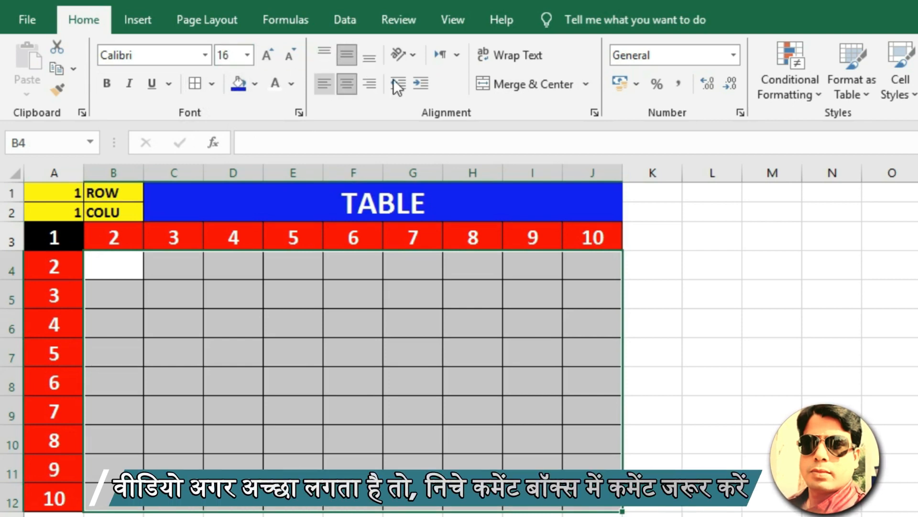
Add purple gradient data bars to B4:J12 through conditional formatting.
left_click(793, 94)
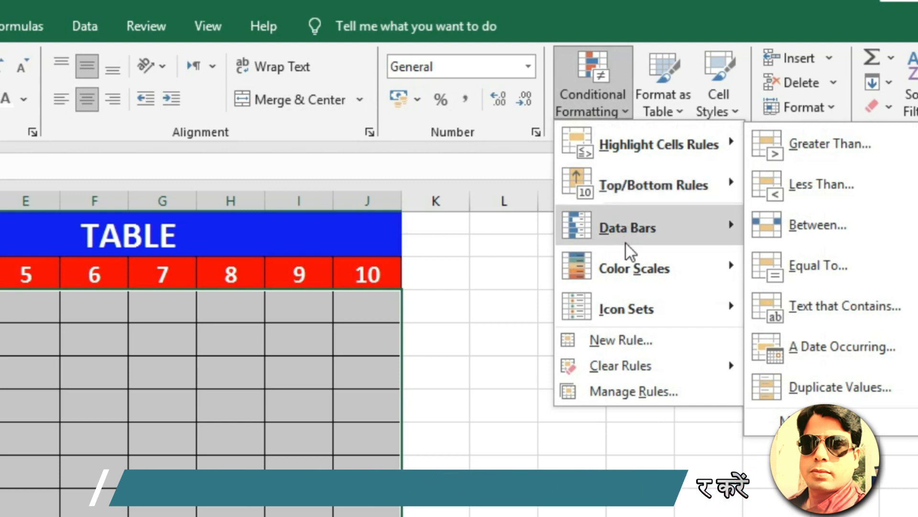
mouse_move(629, 225)
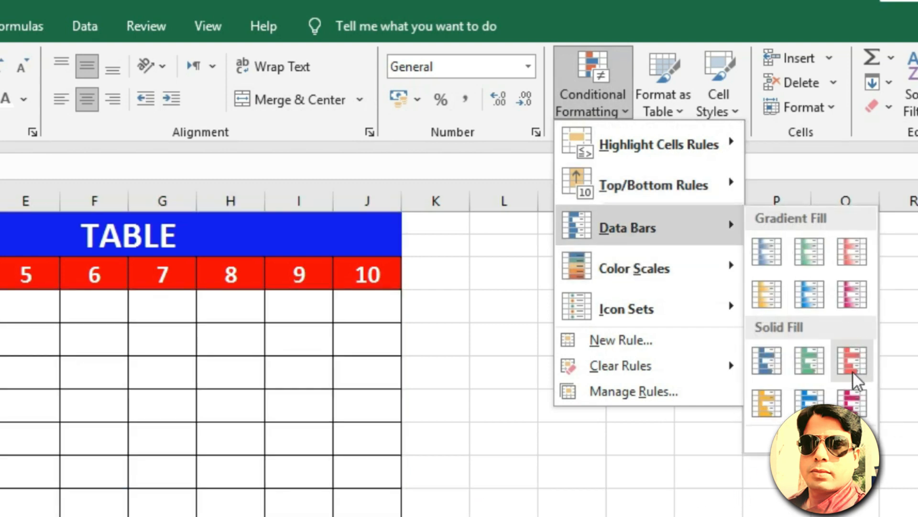
left_click(852, 295)
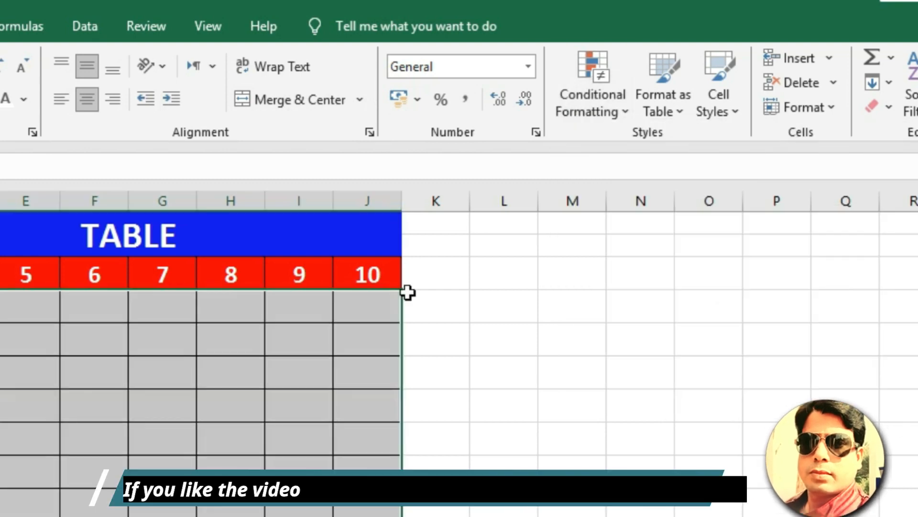
Enter the formula =A1*A2 in the black corner cell A3.
left_click(0, 280)
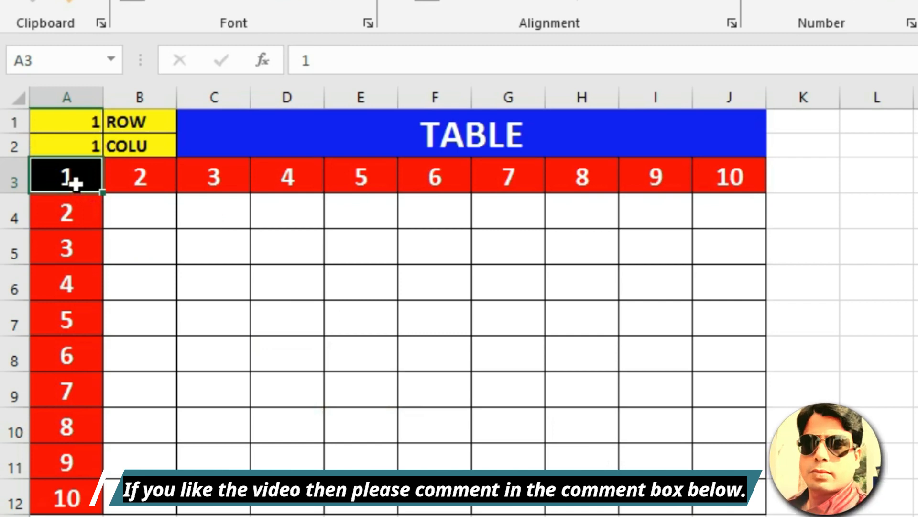
type("=")
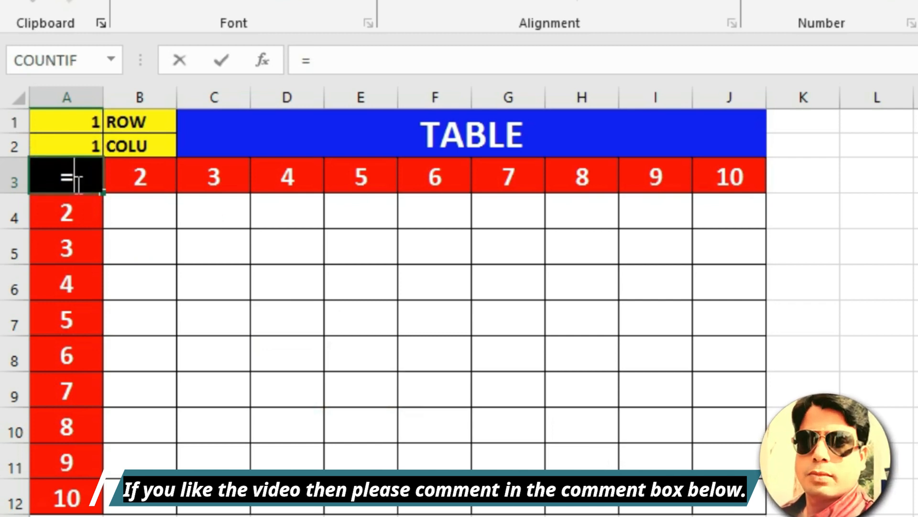
left_click(84, 123)
type("*")
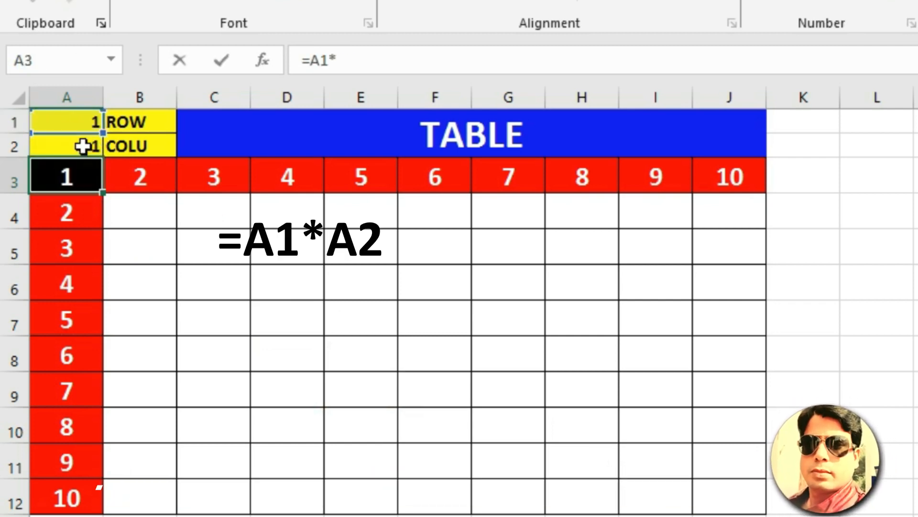
left_click(82, 145)
key("Return")
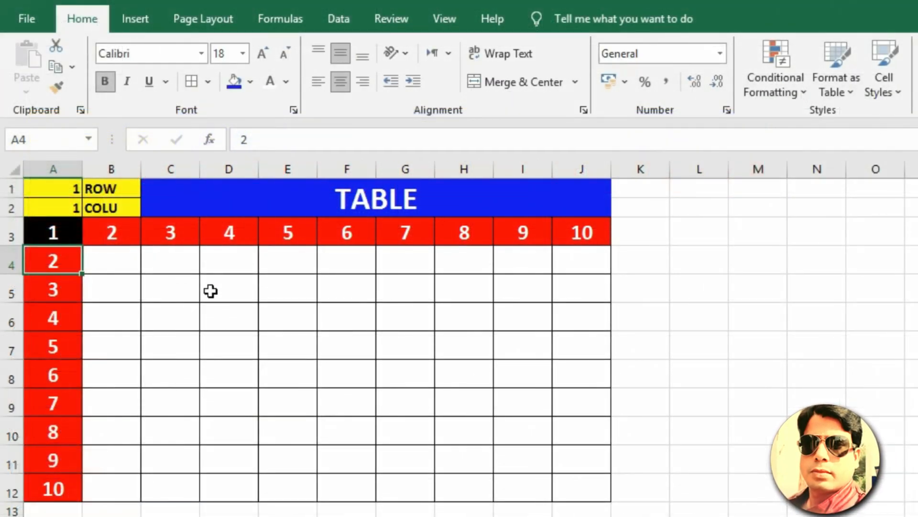
Create a What-If data table over A3:J12 with row input cell $A$1 and column input cell $A$2.
left_click_drag(53, 232, 583, 489)
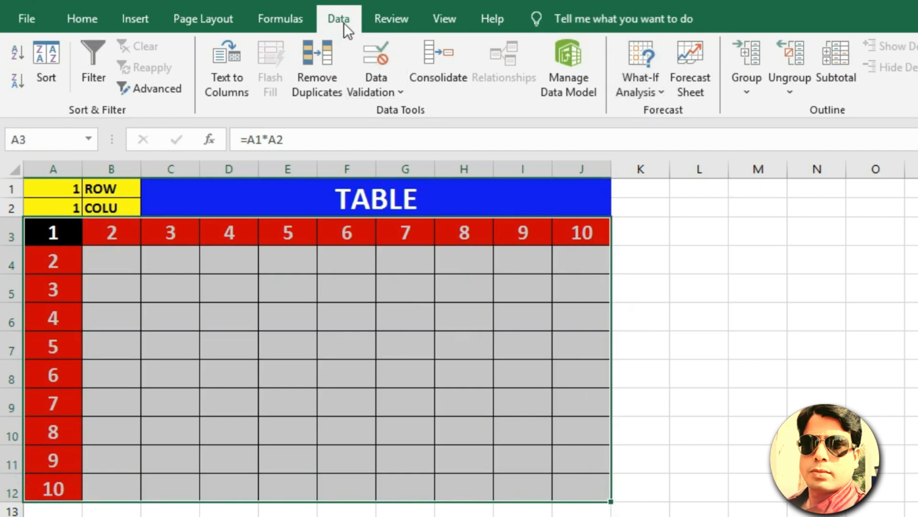
left_click(647, 92)
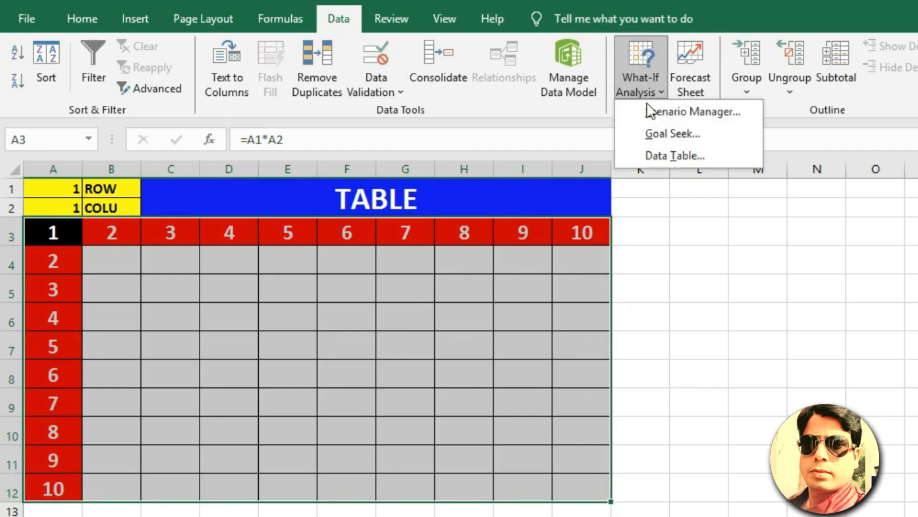
left_click(678, 156)
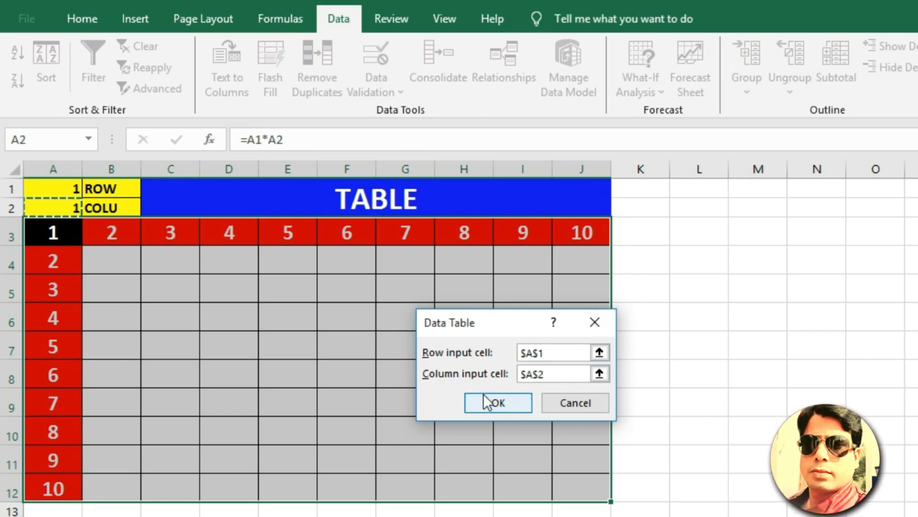
left_click(499, 404)
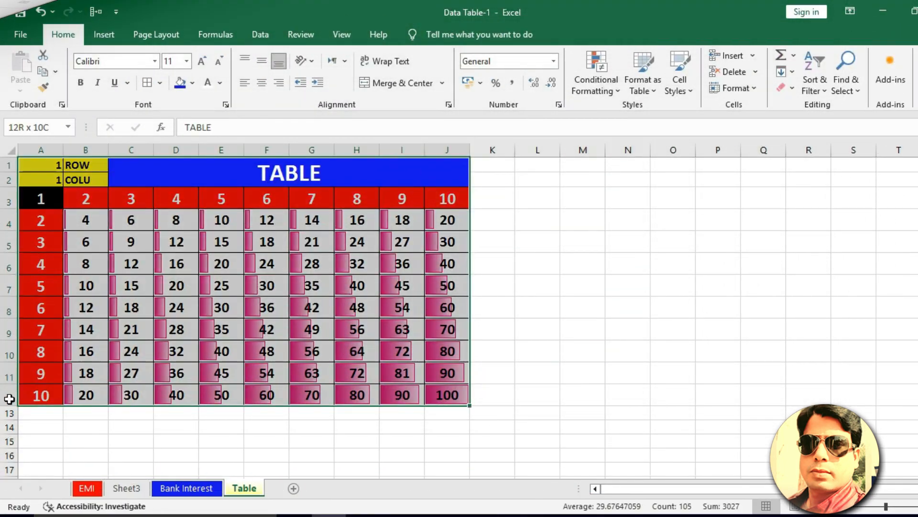
Apply a thick outside border around the whole table A1:J12.
left_click(160, 83)
left_click(177, 221)
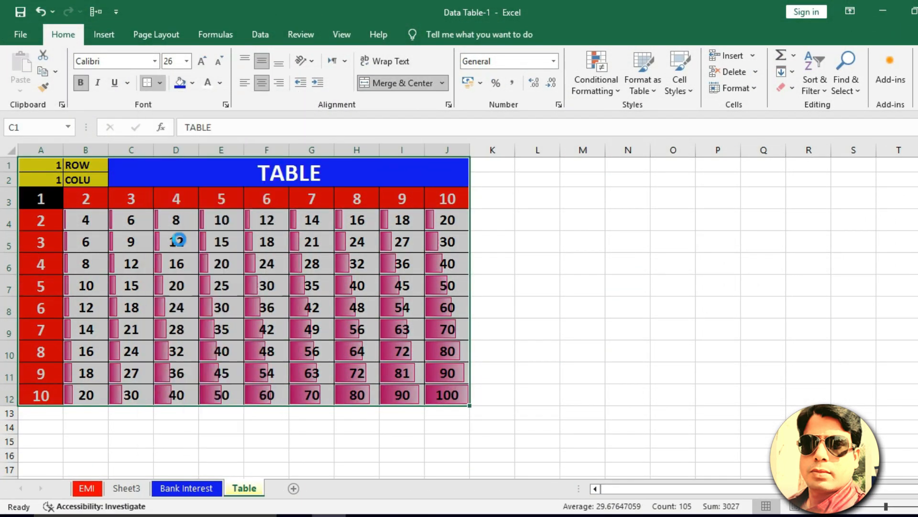
left_click(537, 286)
Center the input values and labels in A1:B2.
mouse_move(48, 169)
left_mouse_down()
mouse_move(302, 199)
mouse_move(44, 180)
left_mouse_up()
key("alt+h")
key("a")
key("c")
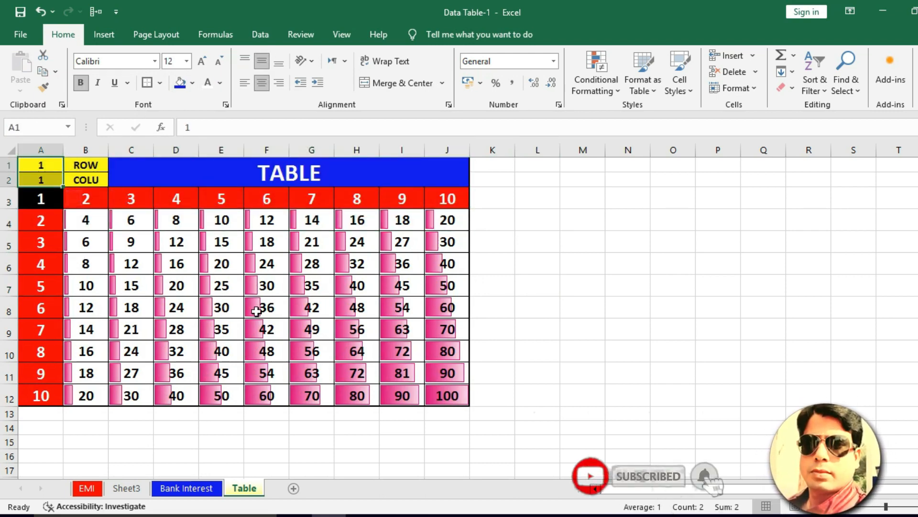
Review the formula in F8 and the finished tables on the EMI, Bank Interest and Table sheets.
left_click(257, 311)
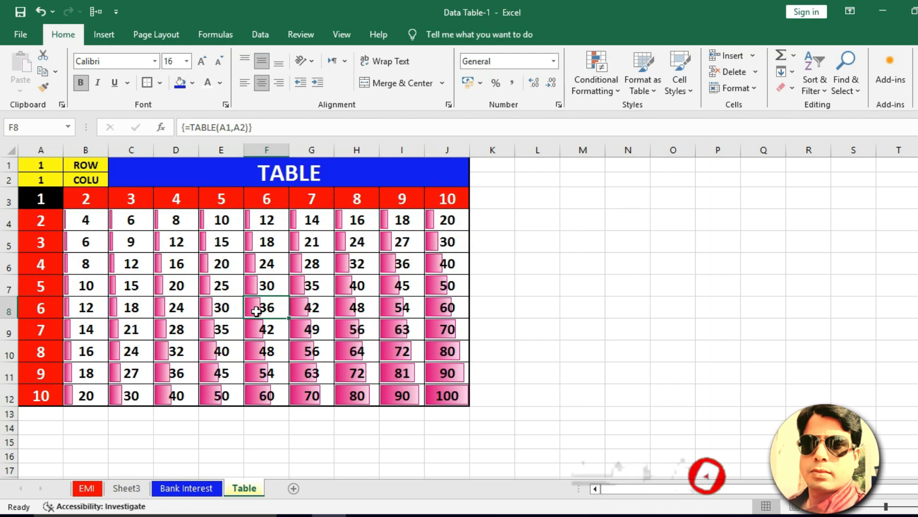
left_click(538, 307)
left_click(86, 488)
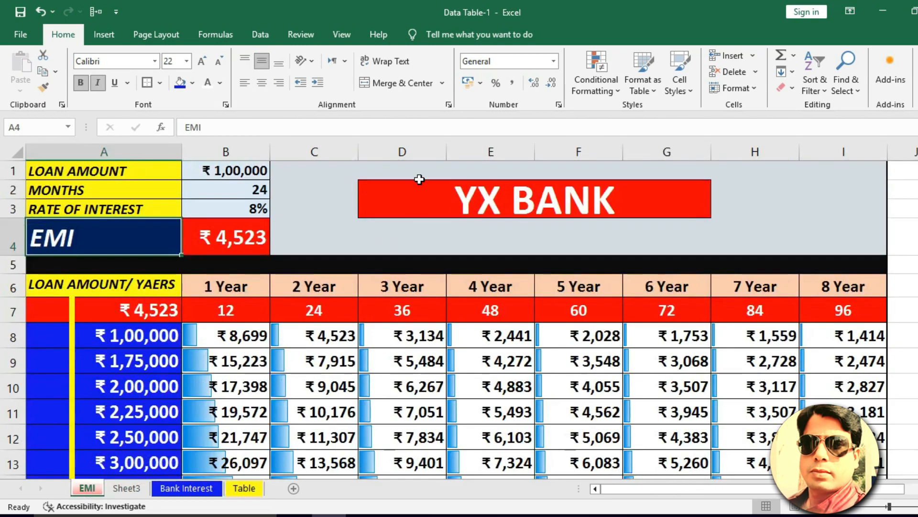
scroll(455, 281, "down", 4)
scroll(457, 284, "up", 4)
left_click(188, 492)
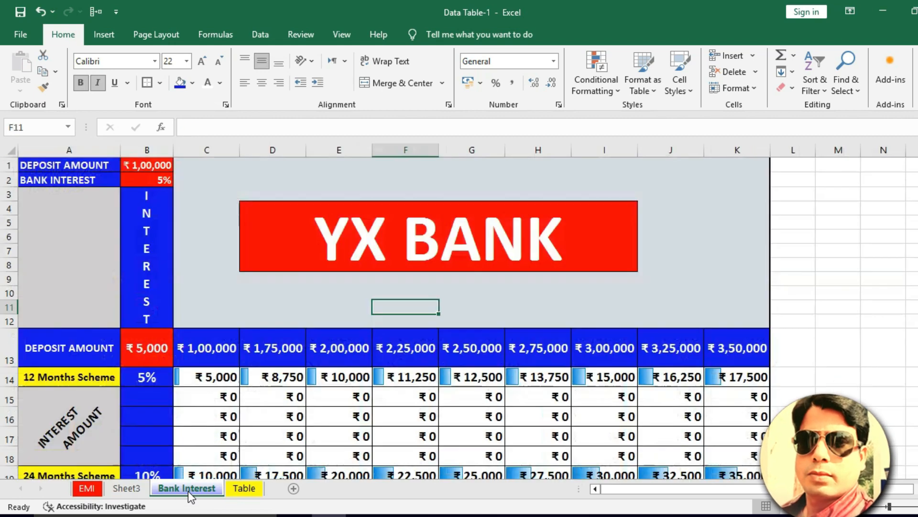
scroll(290, 260, "down", 3)
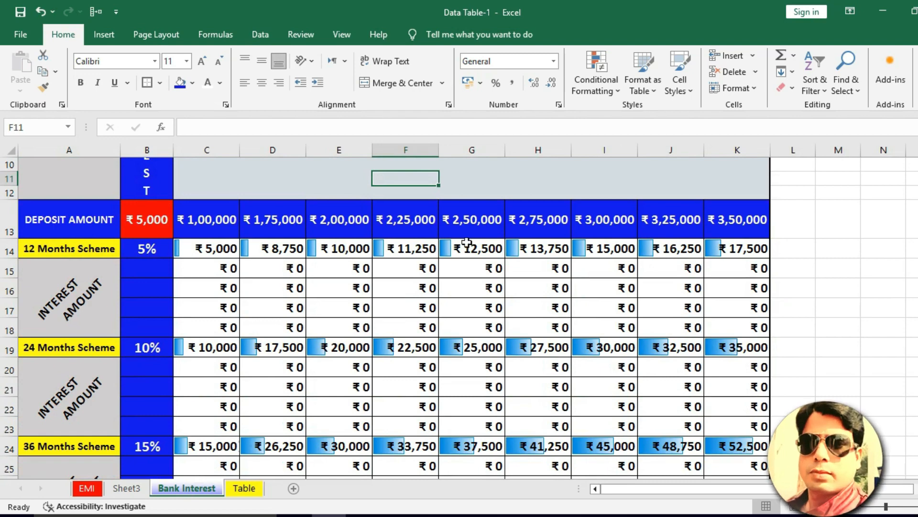
scroll(463, 293, "down", 4)
scroll(451, 308, "up", 4)
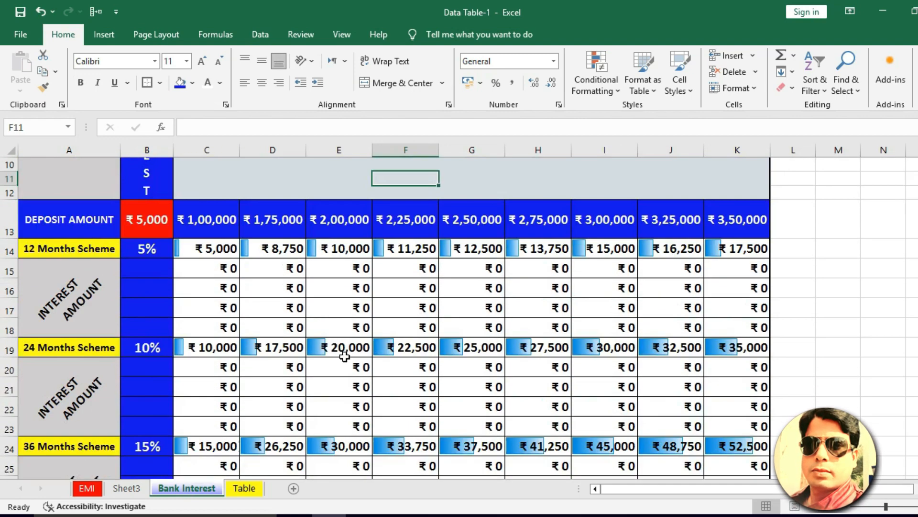
left_click(243, 489)
key("Right")
key("Right")
key("Down")
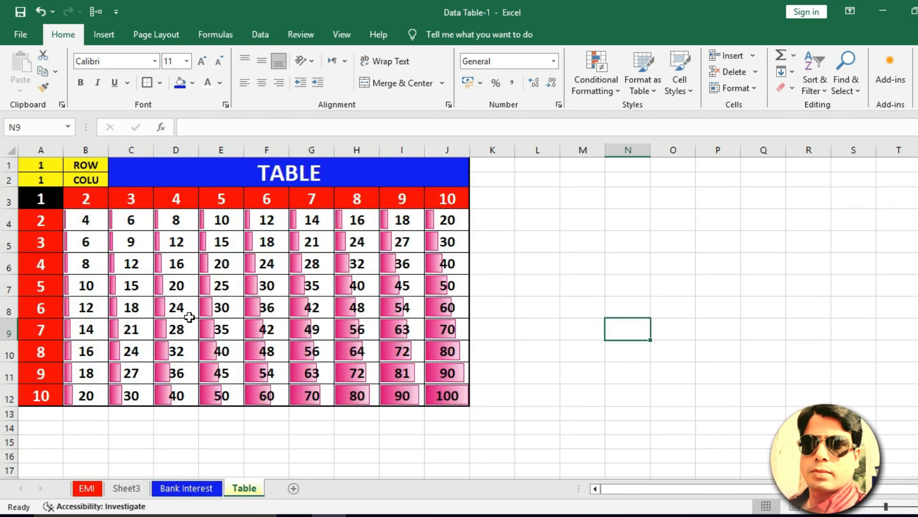
left_click(614, 309)
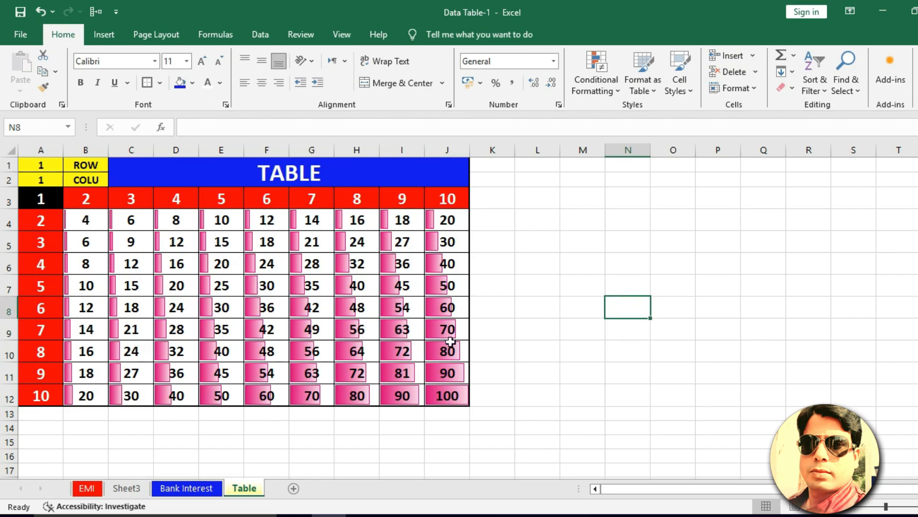